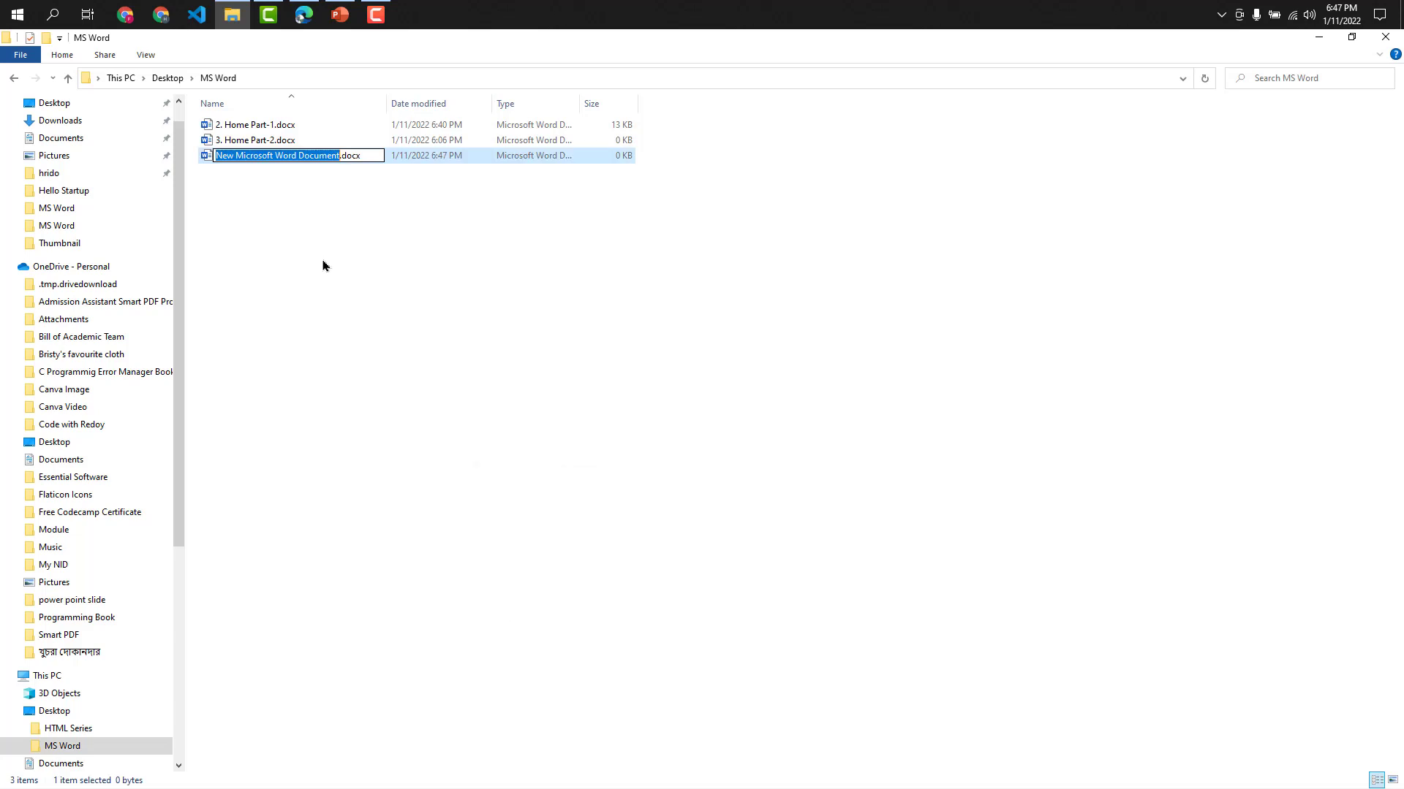
Step: Rename the new document to '4. Home Part-3.docx' and open it in Word
{"action": "type", "text": "4"}
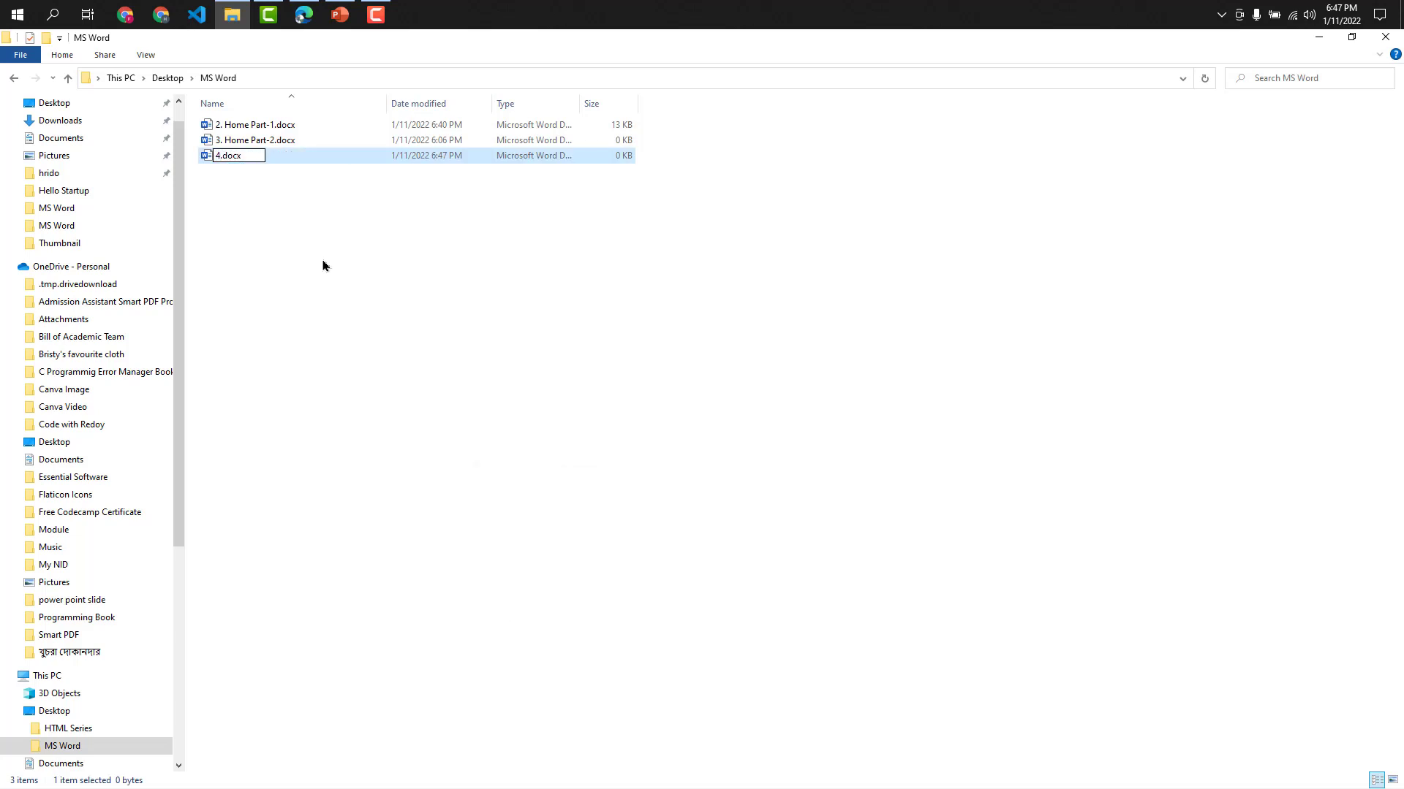
{"action": "type", "text": ". "}
{"action": "type", "text": "Homw O"}
{"action": "key", "text": "BackSpace"}
{"action": "key", "text": "BackSpace"}
{"action": "key", "text": "BackSpace"}
{"action": "type", "text": "e p"}
{"action": "key", "text": "BackSpace"}
{"action": "type", "text": "Part-3"}
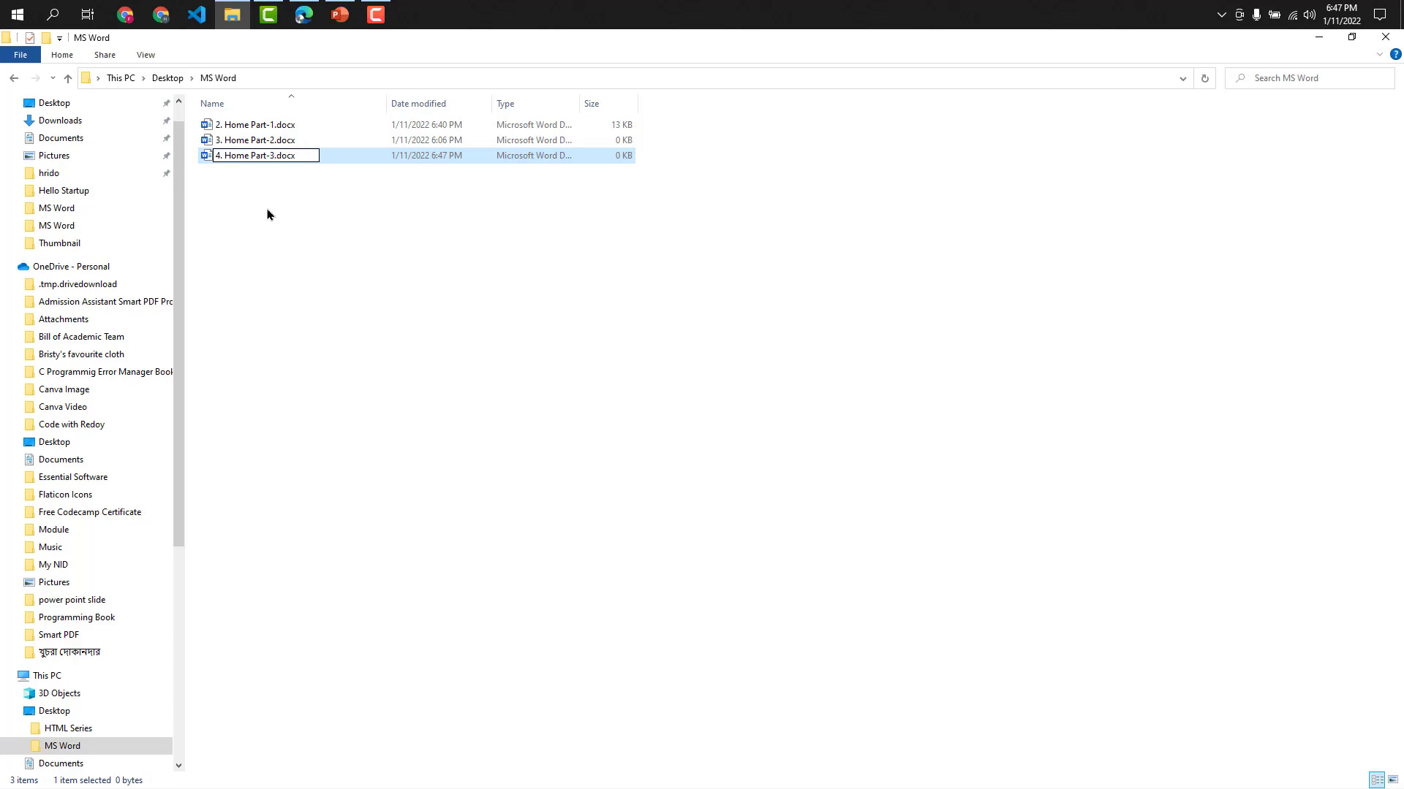
{"action": "left_click", "coordinate": [266, 213]}
{"action": "double_click", "coordinate": [302, 157]}
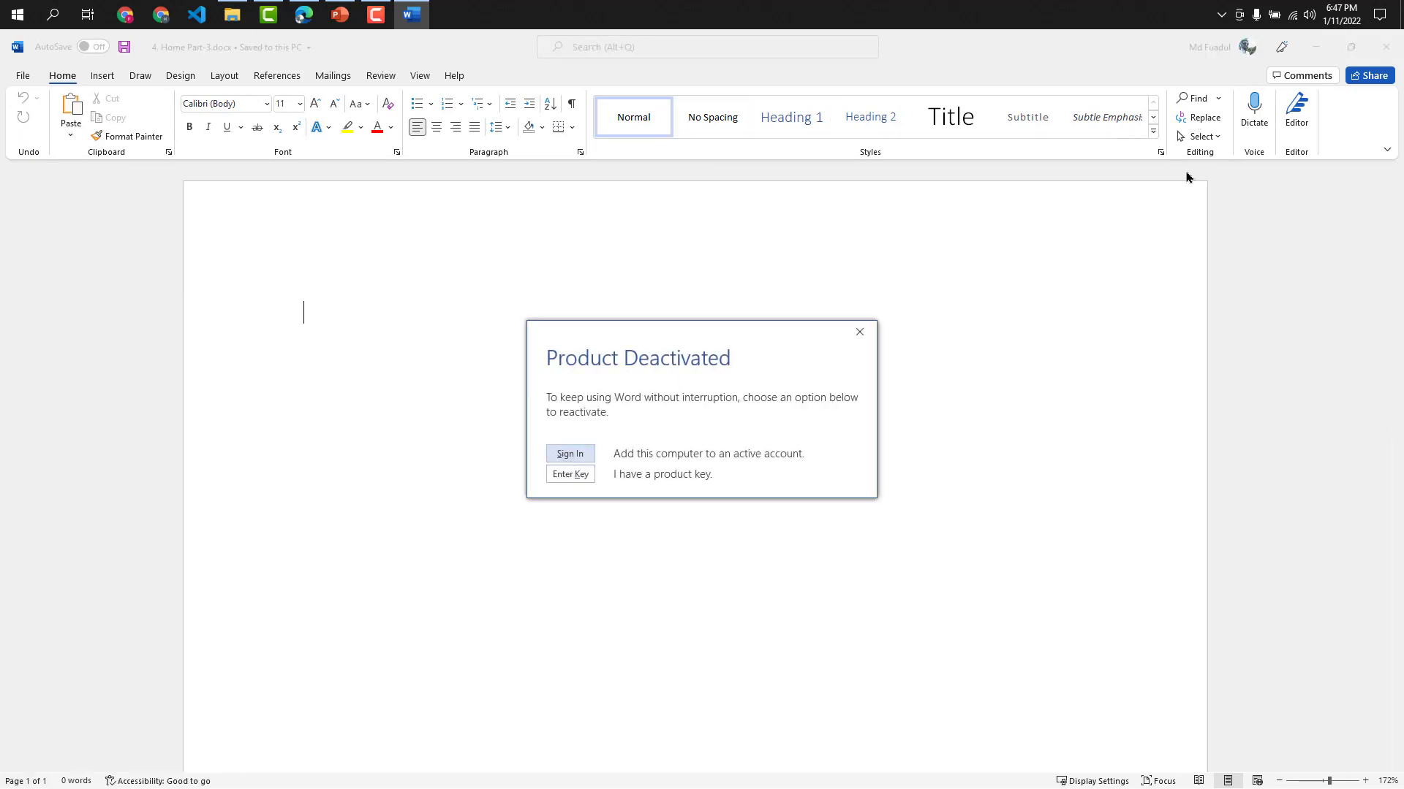
Step: Dismiss the Product Deactivated dialog and the yellow deactivation warning bar
{"action": "left_click", "coordinate": [860, 332]}
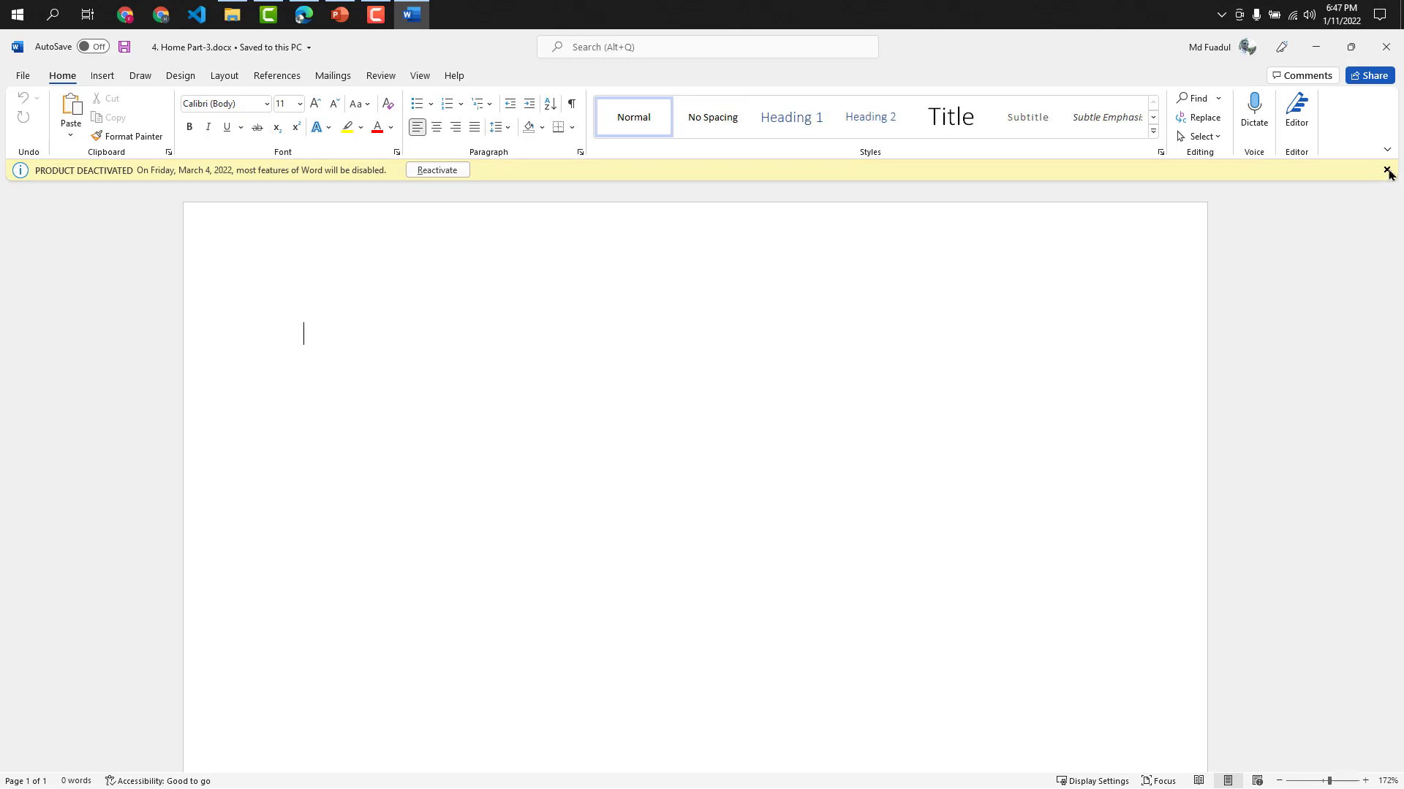
{"action": "left_click", "coordinate": [1386, 170]}
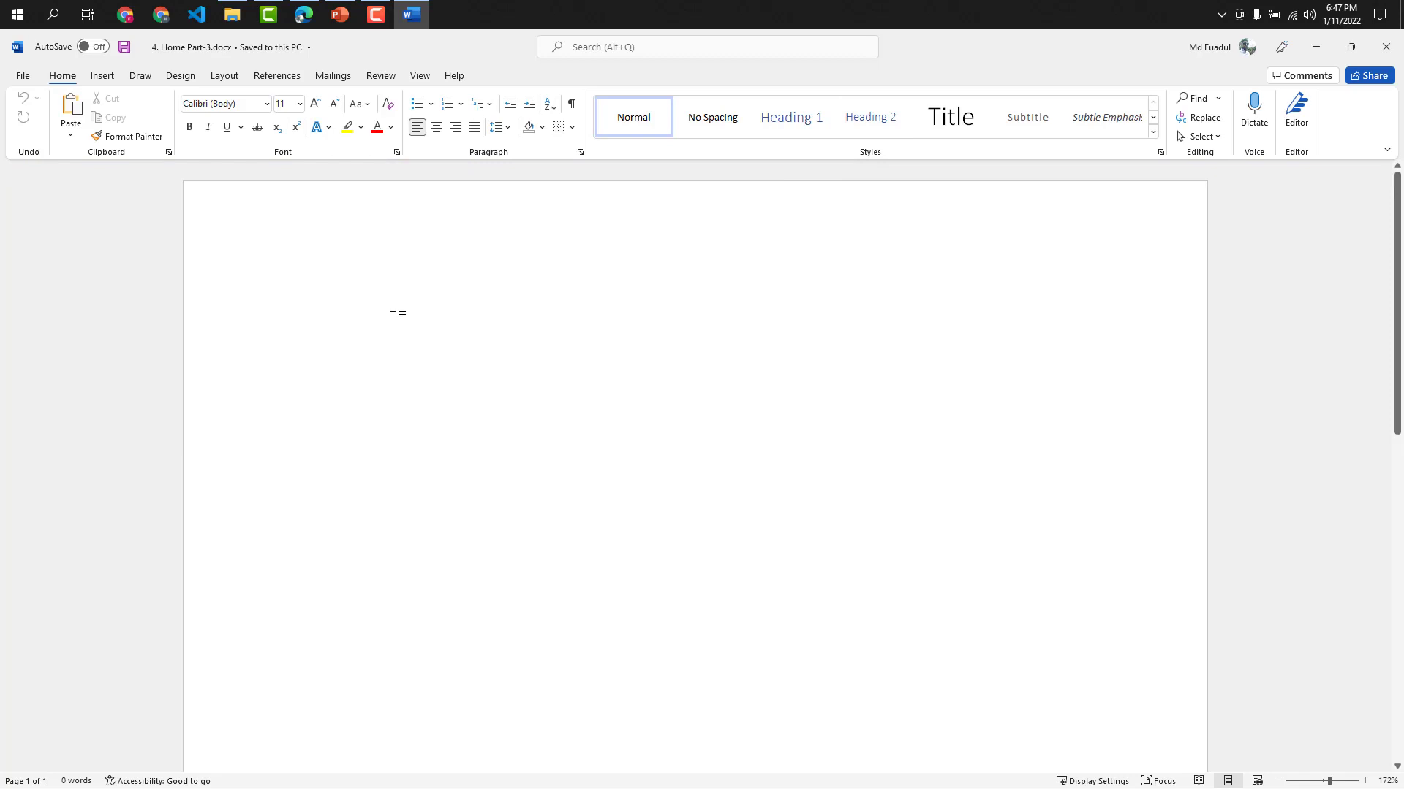
Step: Type the student's name, then 'Department : BCSE' and 'University Name: IUBAT' on separate lines
{"action": "type", "text": "Md"}
{"action": "key", "text": "BackSpace"}
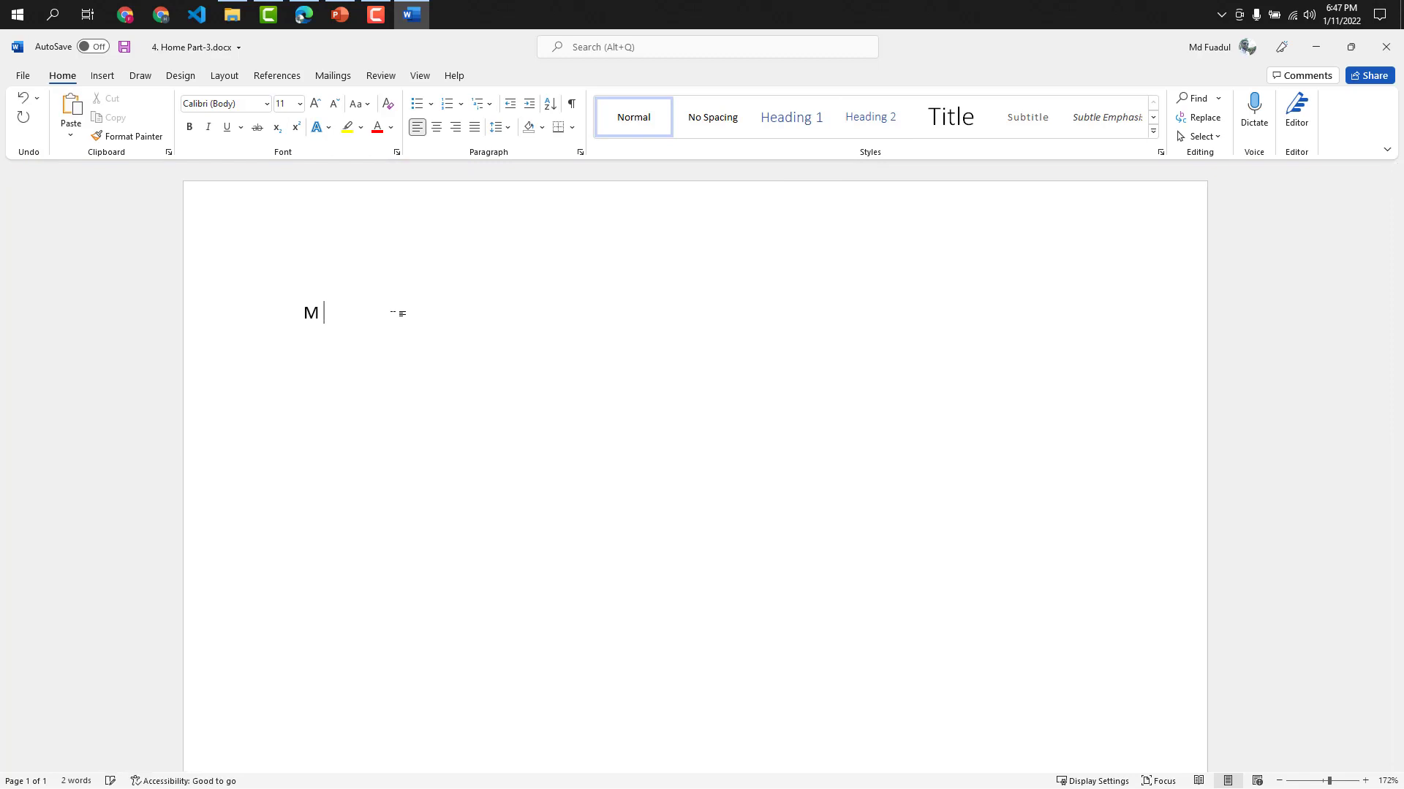
{"action": "type", "text": "D Fuadul Islam"}
{"action": "key", "text": "BackSpace"}
{"action": "type", "text": "am Redoy"}
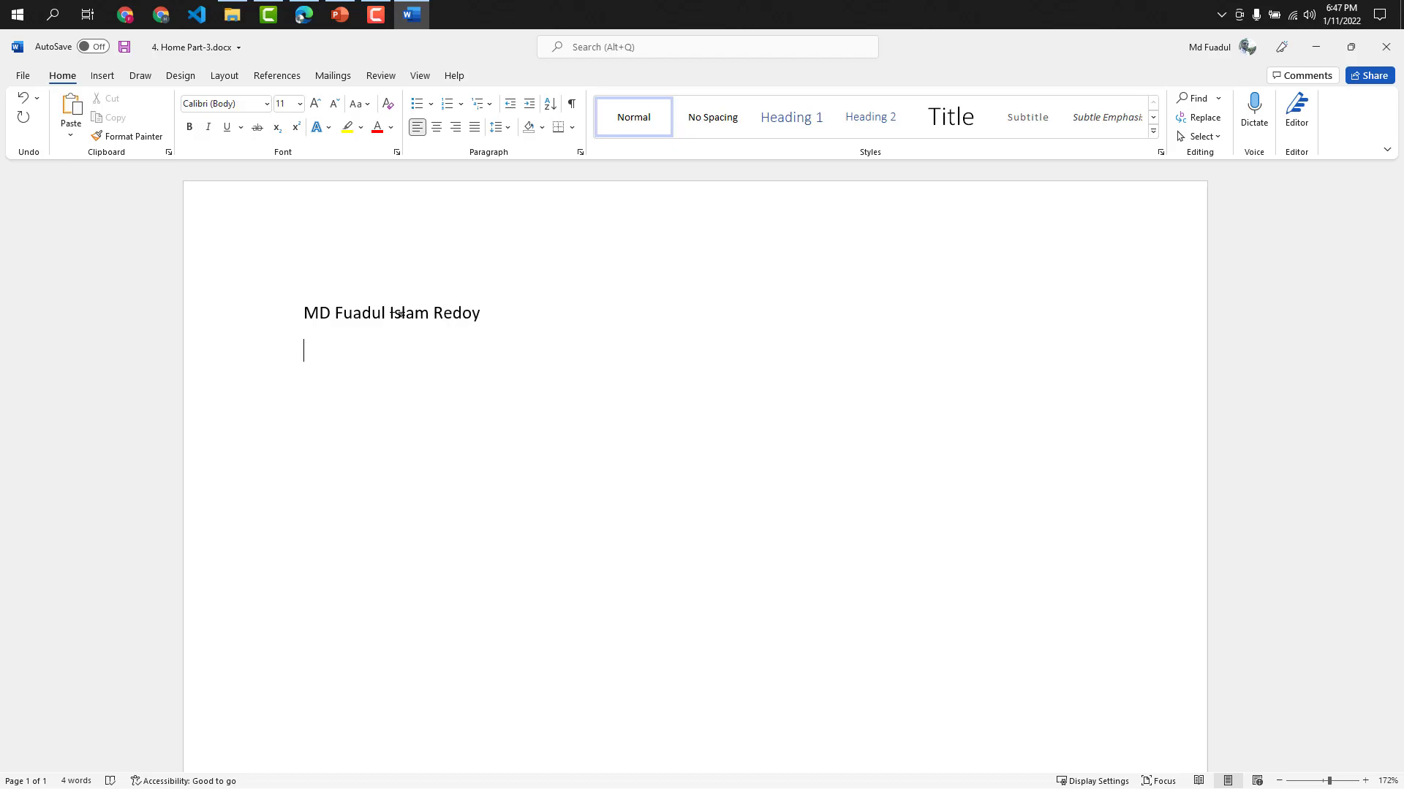
{"action": "type", "text": "Department : BCSE"}
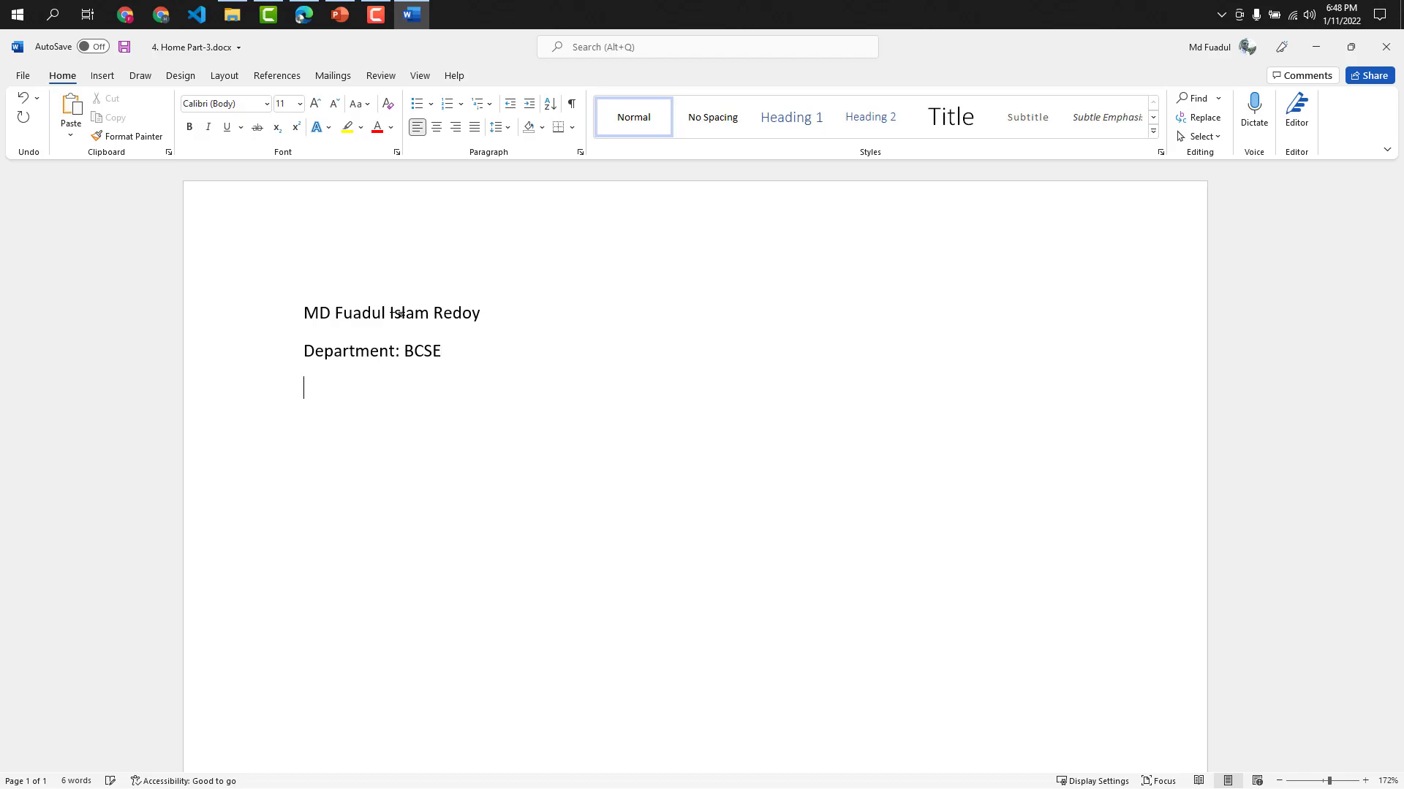
{"action": "type", "text": "University Name"}
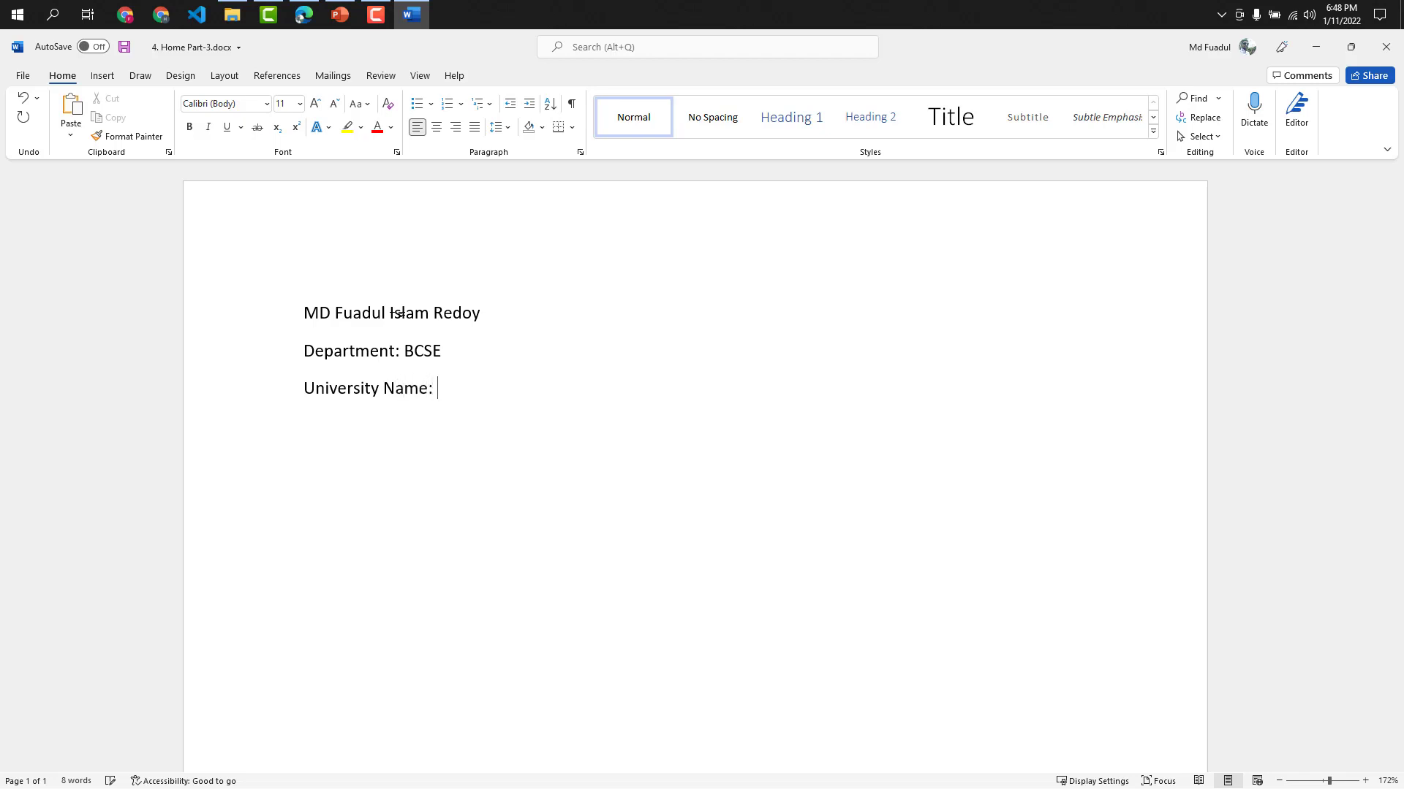
{"action": "type", "text": ": IUBAT"}
Step: Move the 'University Name: IUBAT' line up to sit directly under the name
{"action": "triple_click", "coordinate": [332, 391]}
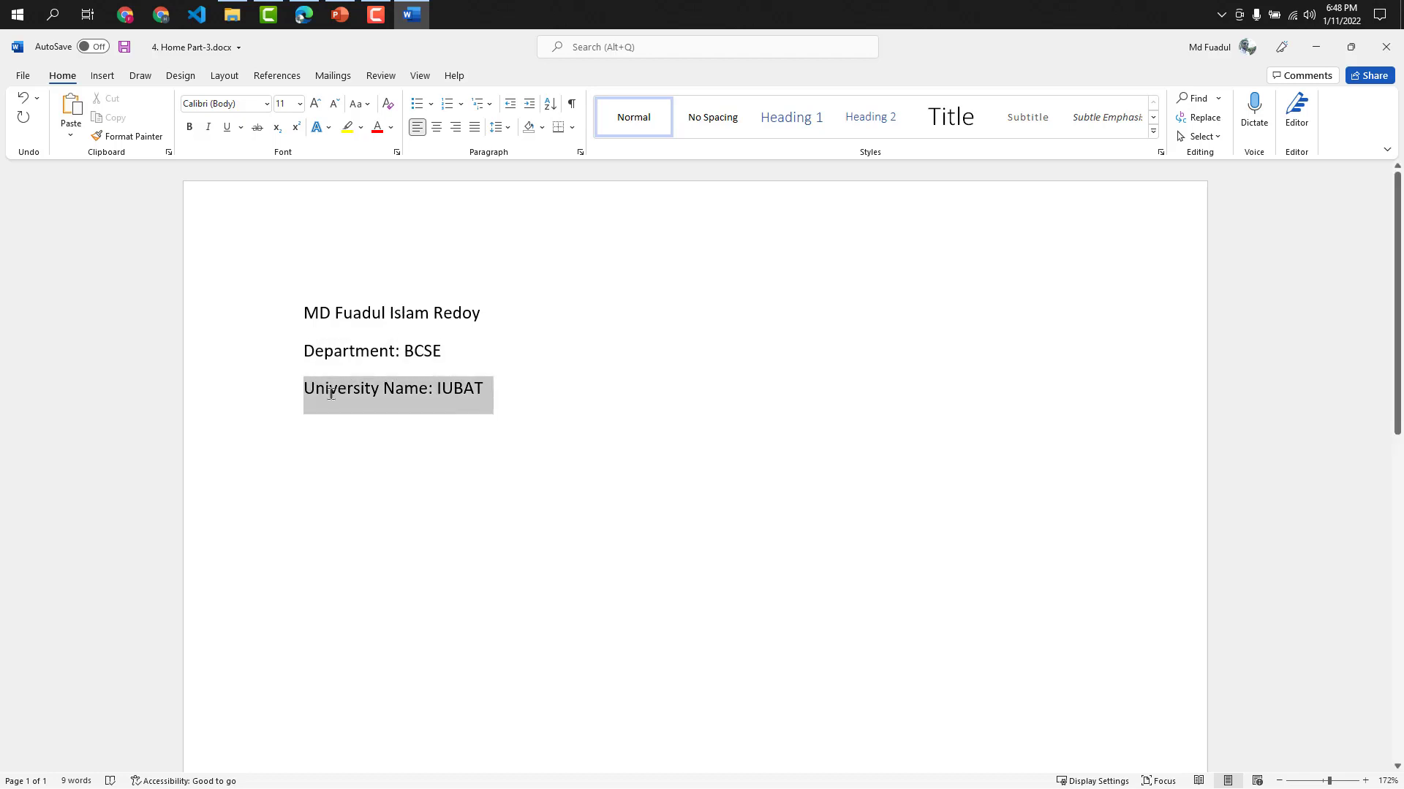
{"action": "key", "text": "ctrl+x"}
{"action": "left_click", "coordinate": [505, 319]}
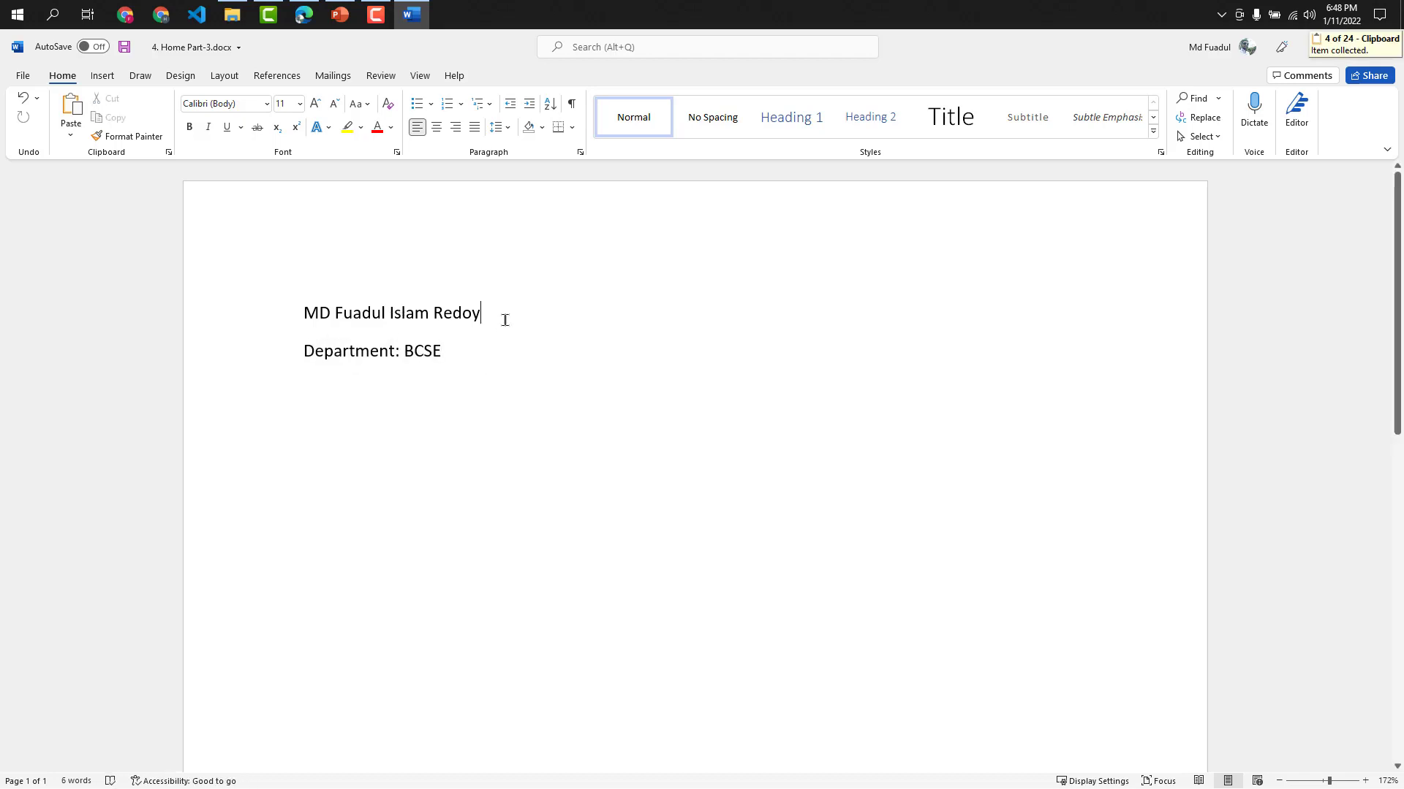
{"action": "key", "text": "Return"}
{"action": "key", "text": "ctrl+v"}
{"action": "key", "text": "BackSpace"}
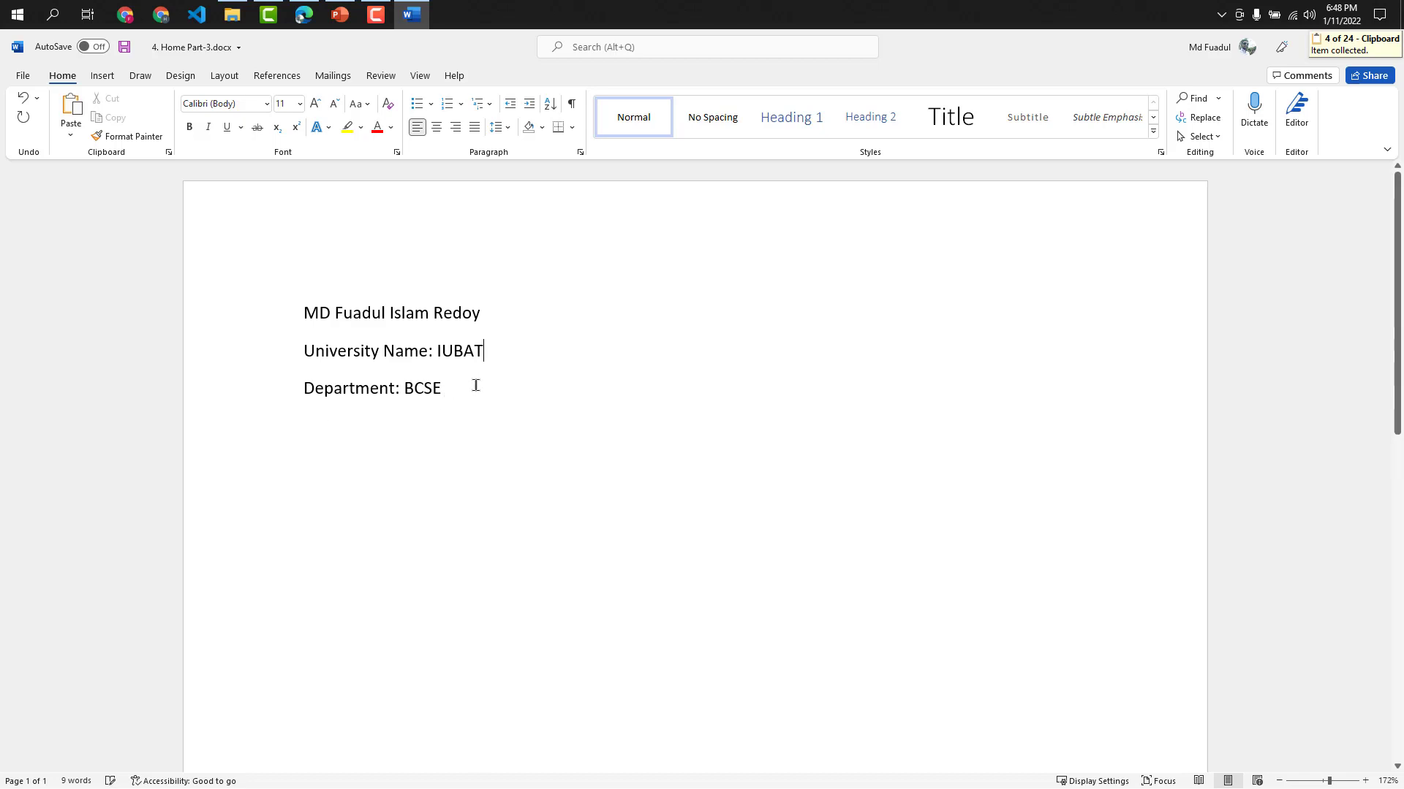
{"action": "left_click", "coordinate": [475, 385]}
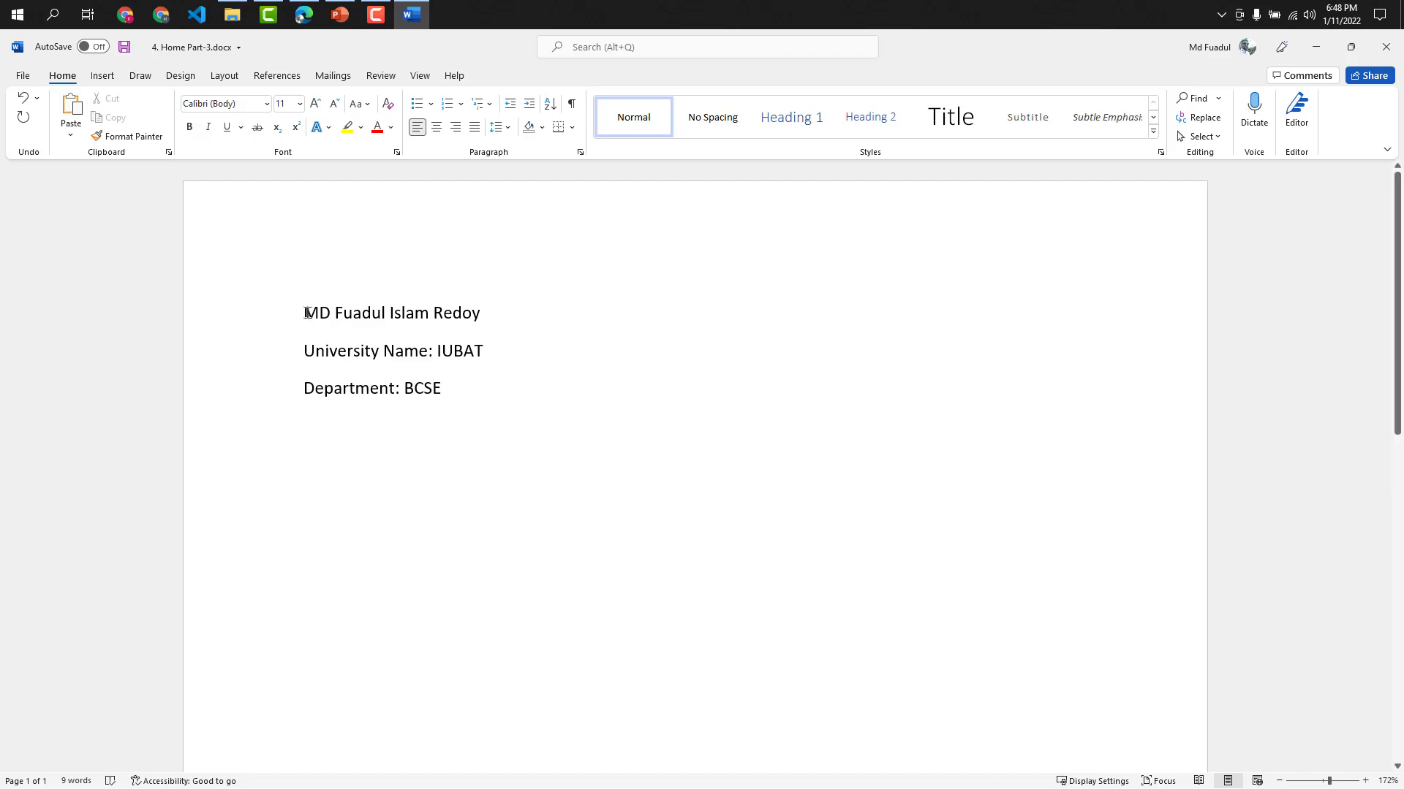
Step: Apply the Title style to the name line
{"action": "left_click", "coordinate": [487, 318]}
{"action": "left_click_drag", "start_coordinate": [489, 320], "coordinate": [304, 317]}
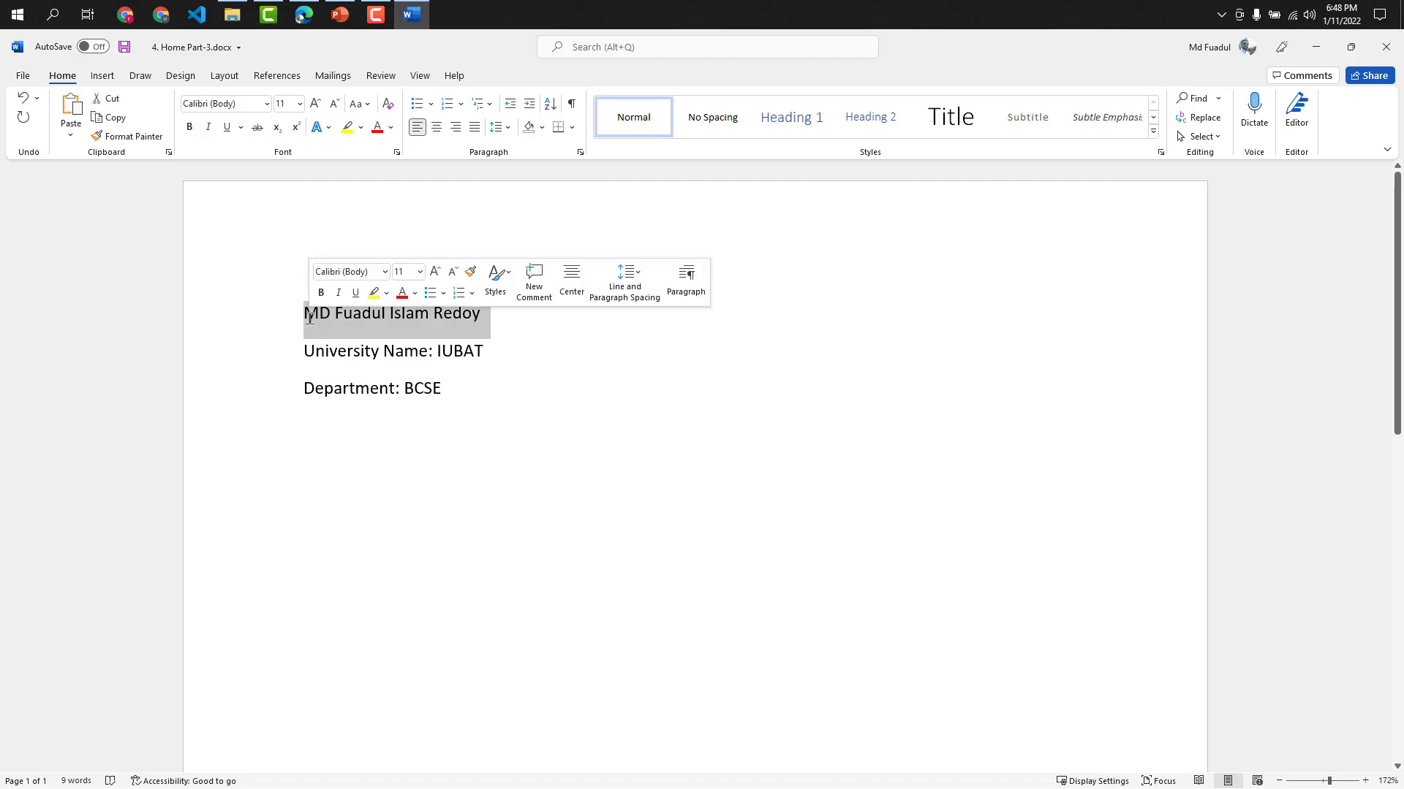
{"action": "left_click", "coordinate": [439, 376]}
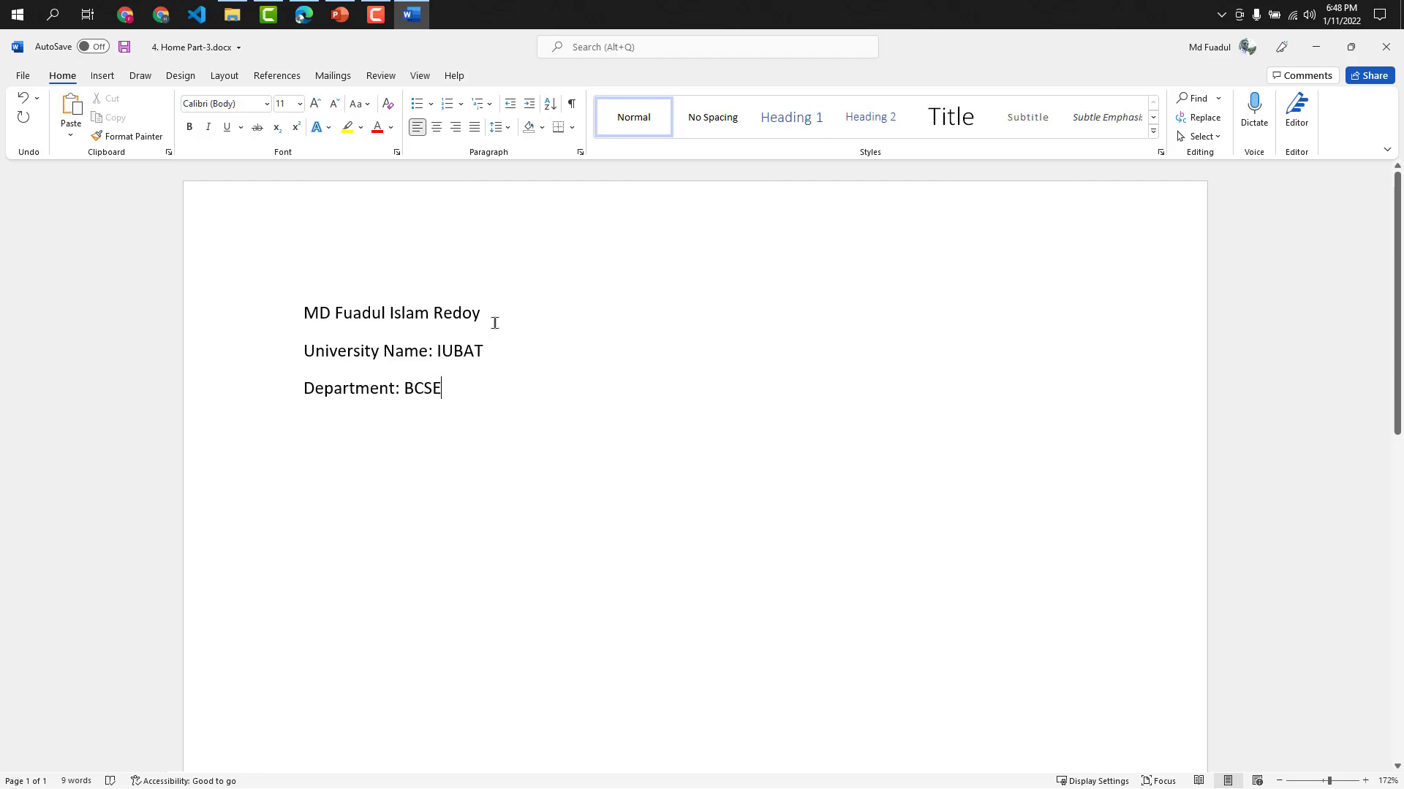
{"action": "left_click_drag", "start_coordinate": [492, 315], "coordinate": [302, 313]}
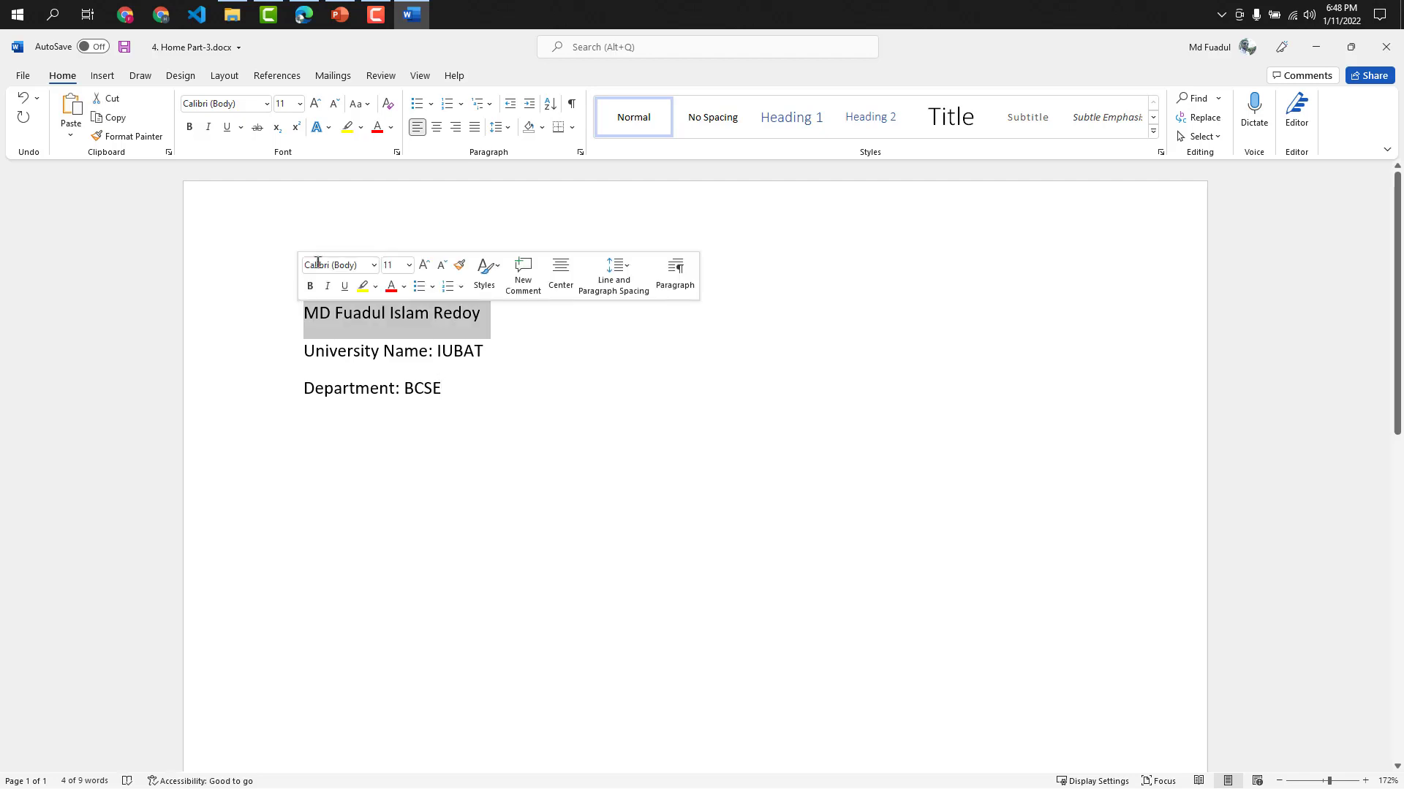
{"action": "left_click", "coordinate": [938, 126]}
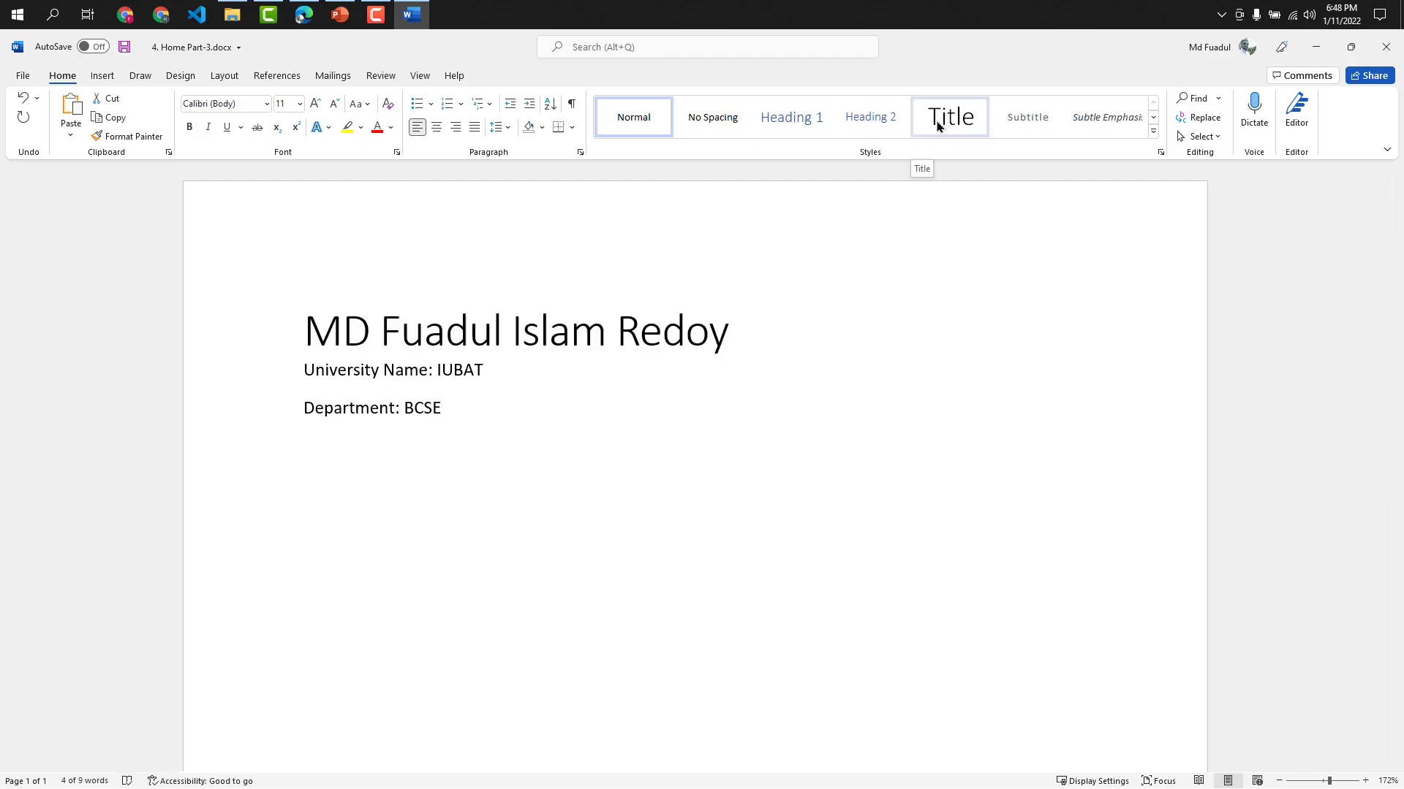
{"action": "left_click", "coordinate": [938, 126]}
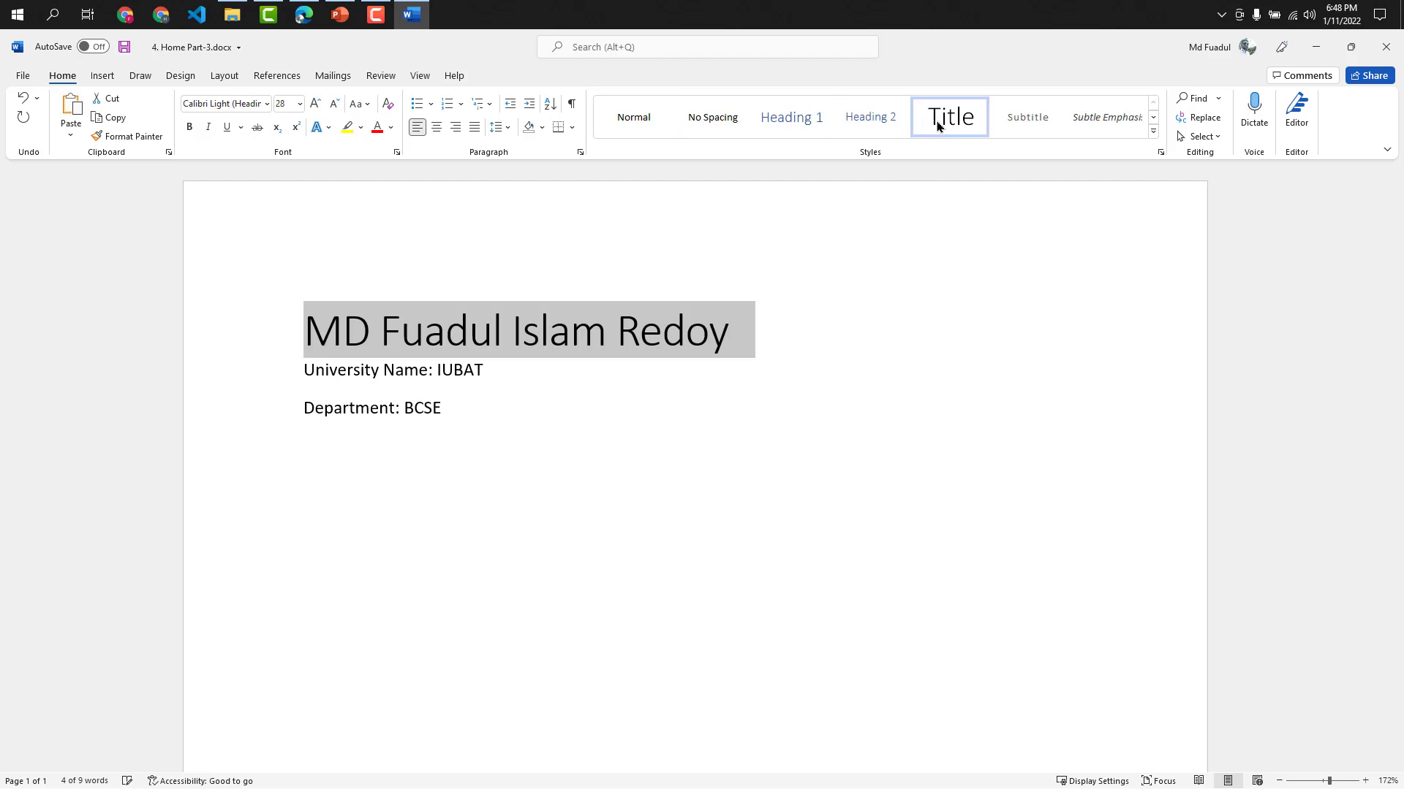
{"action": "left_click", "coordinate": [441, 372]}
{"action": "left_click", "coordinate": [731, 332]}
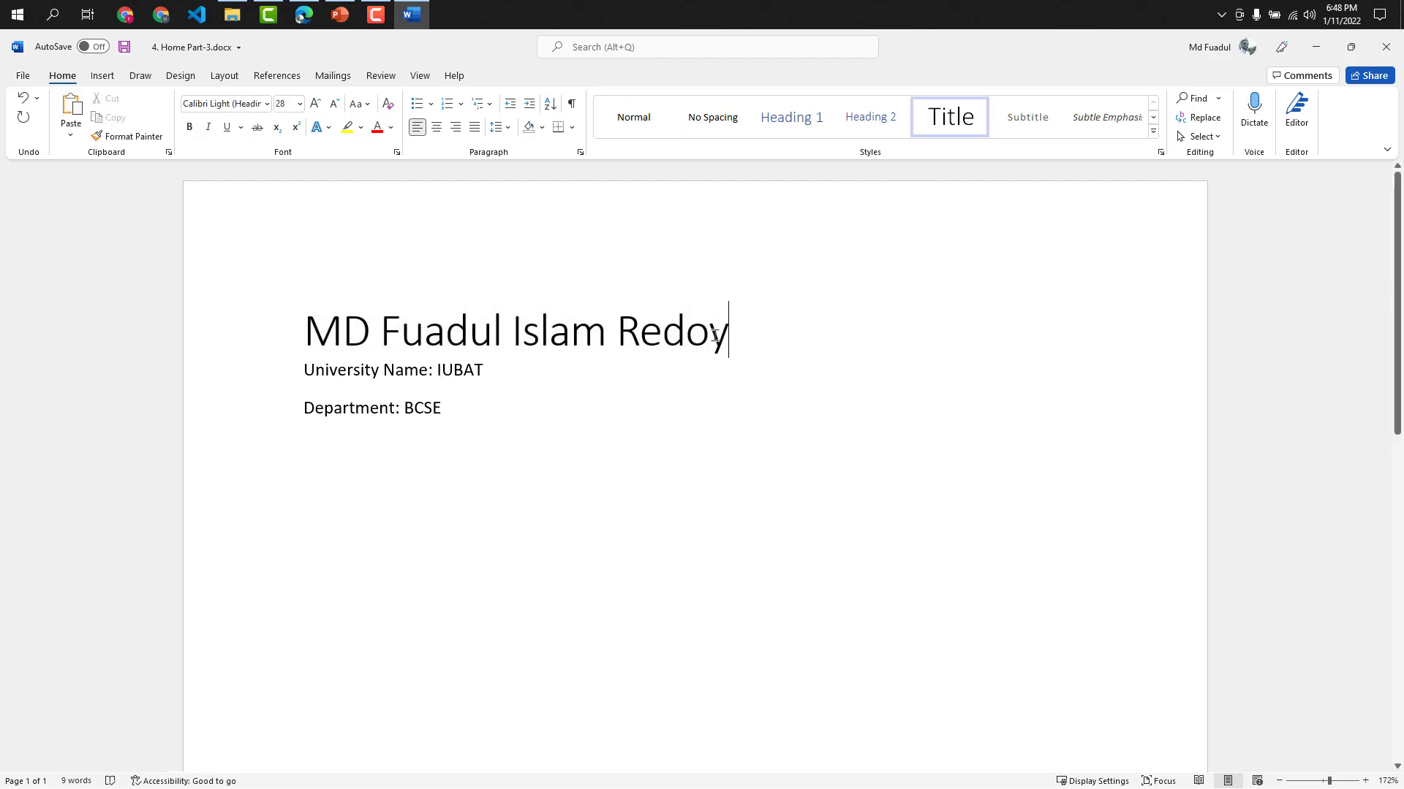
{"action": "left_click", "coordinate": [665, 337]}
Step: Make the university line Heading 1 and the department line Heading 2
{"action": "left_click_drag", "start_coordinate": [304, 371], "coordinate": [482, 379]}
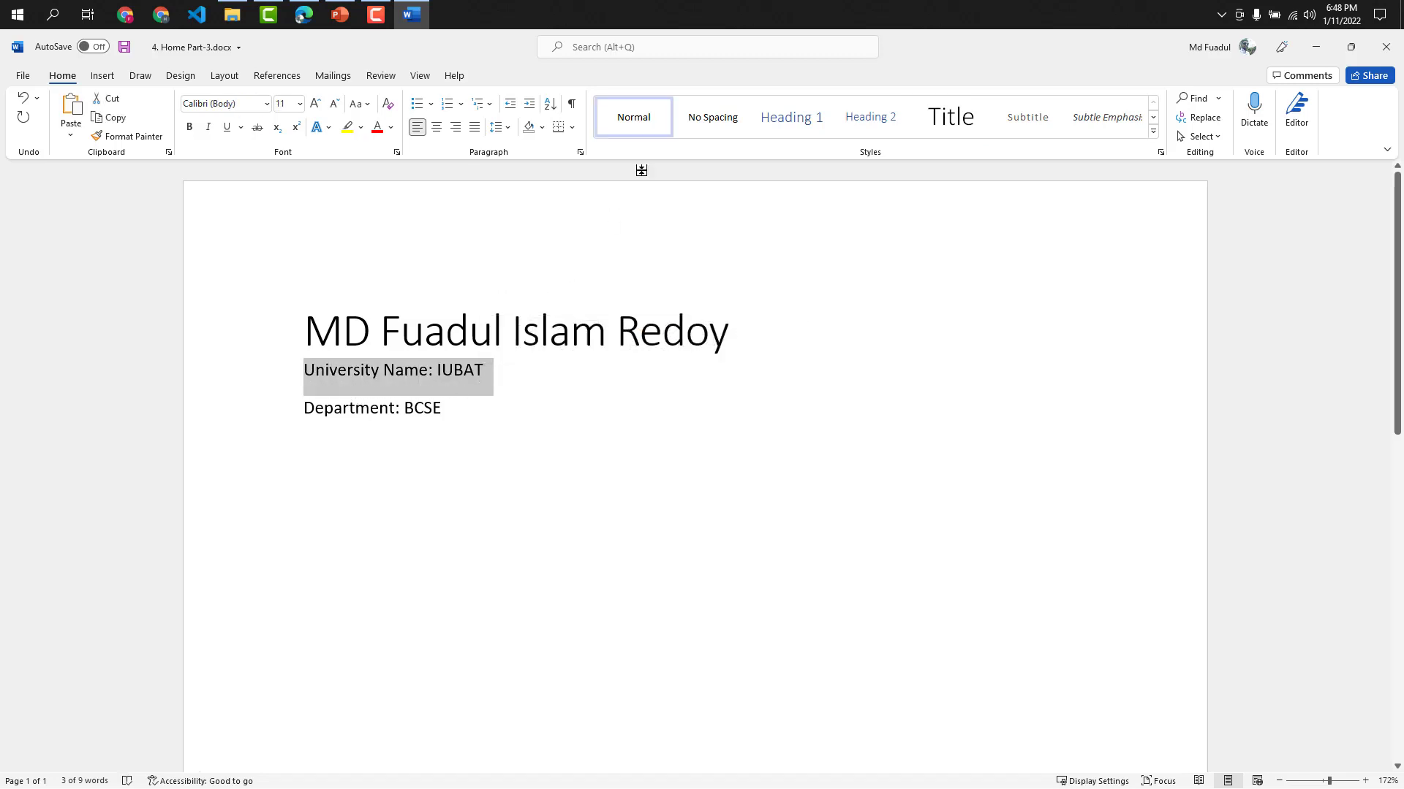
{"action": "left_click", "coordinate": [767, 137]}
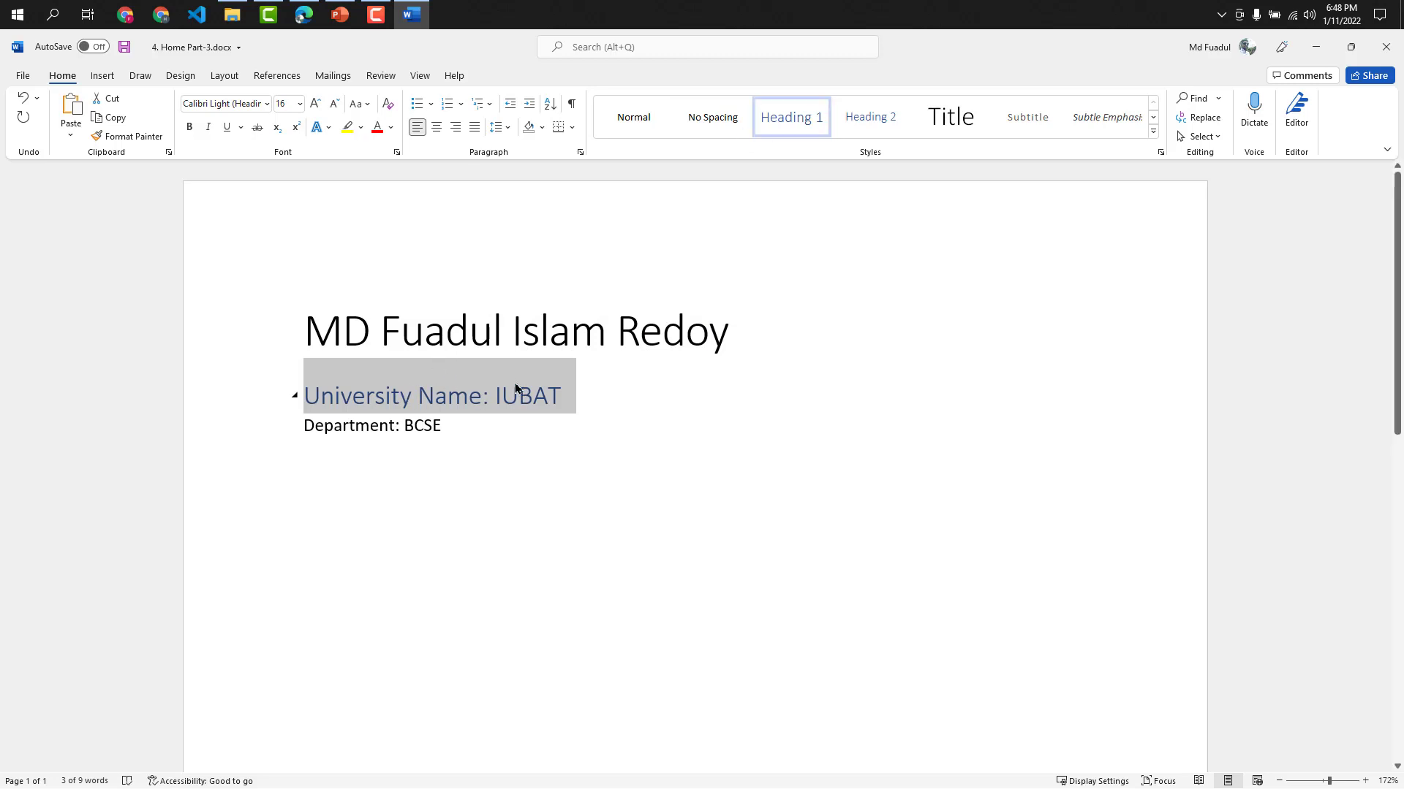
{"action": "left_click", "coordinate": [467, 424]}
{"action": "left_click_drag", "start_coordinate": [454, 426], "coordinate": [305, 425]}
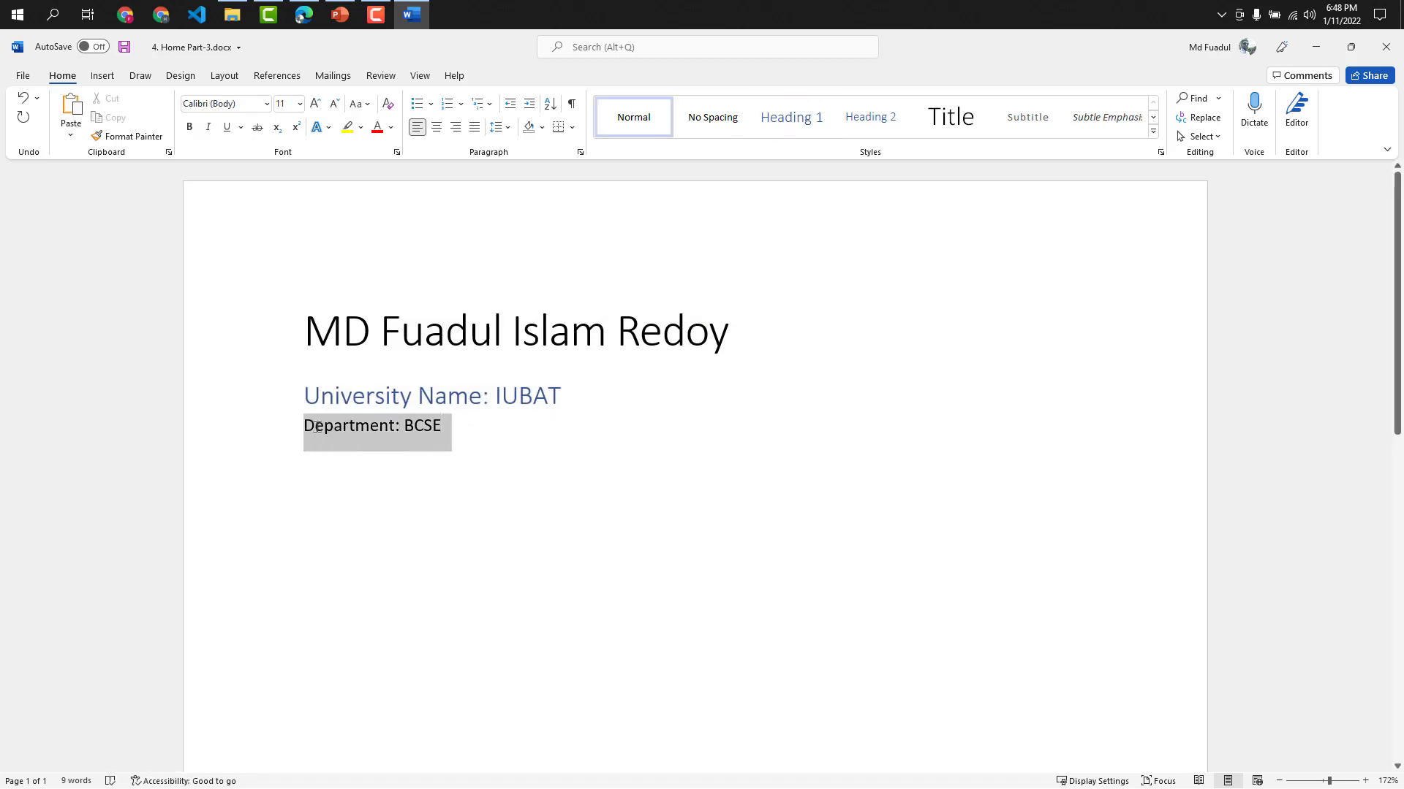
{"action": "left_click", "coordinate": [890, 138]}
{"action": "left_click", "coordinate": [454, 435]}
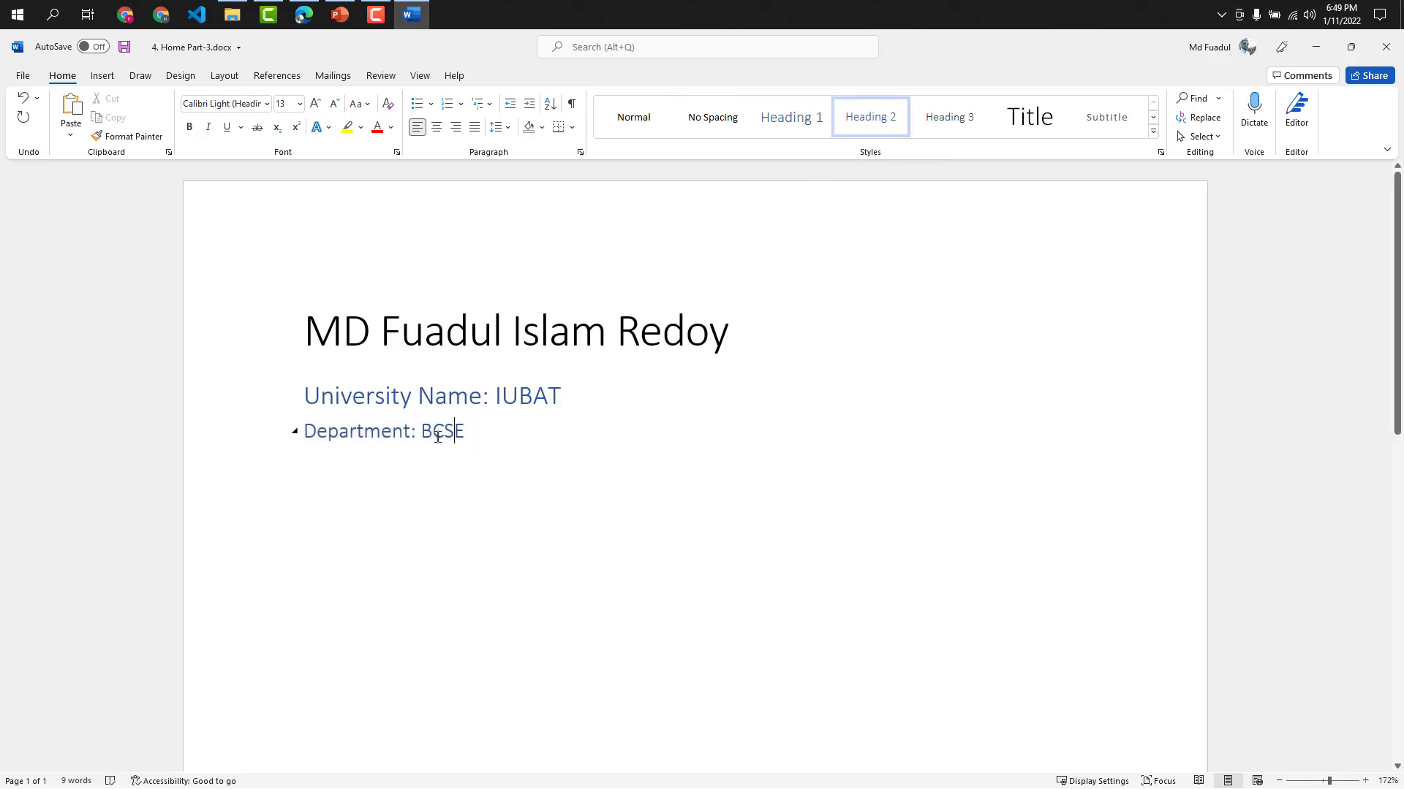
{"action": "left_click", "coordinate": [465, 434]}
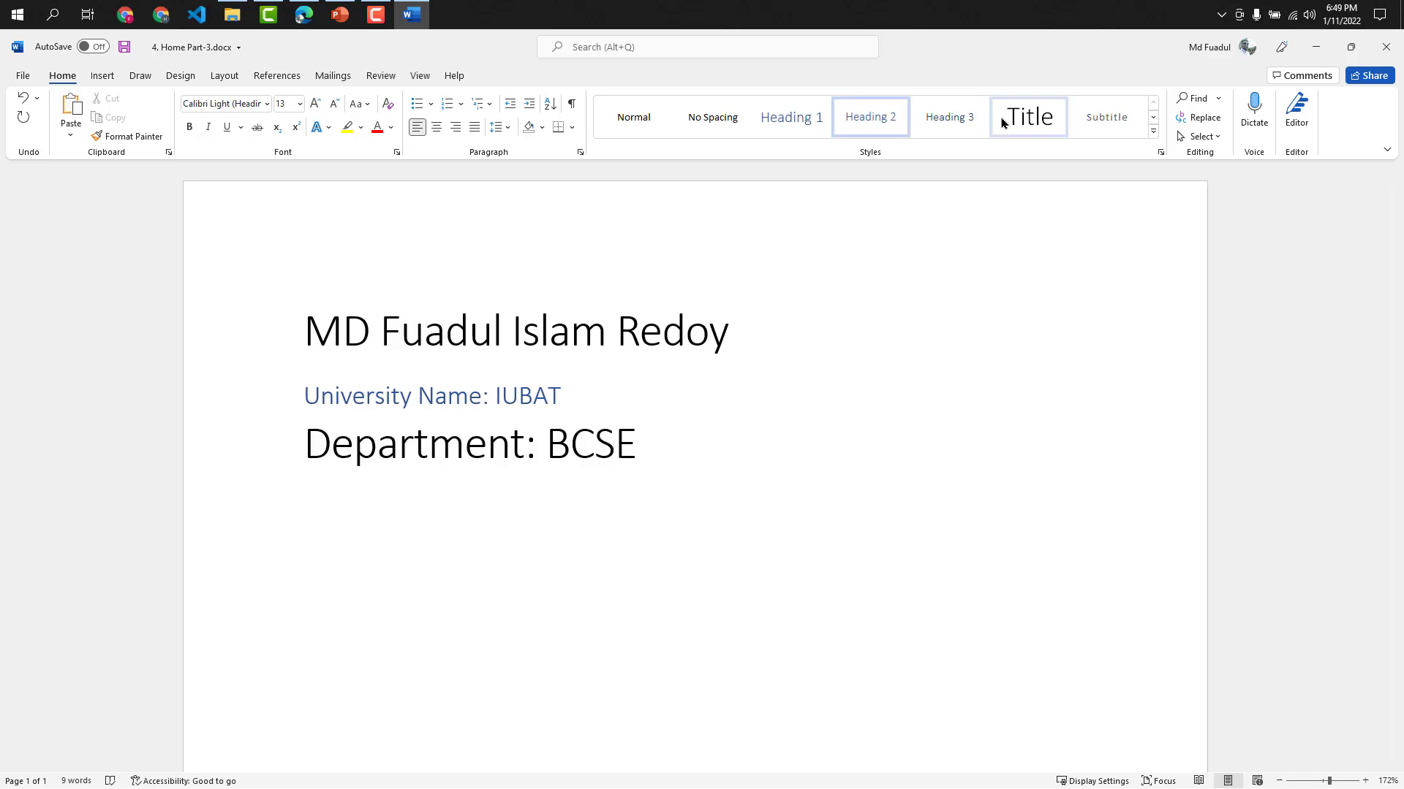
Step: Browse the full Styles list, then delete all text in the document
{"action": "left_click", "coordinate": [1153, 130]}
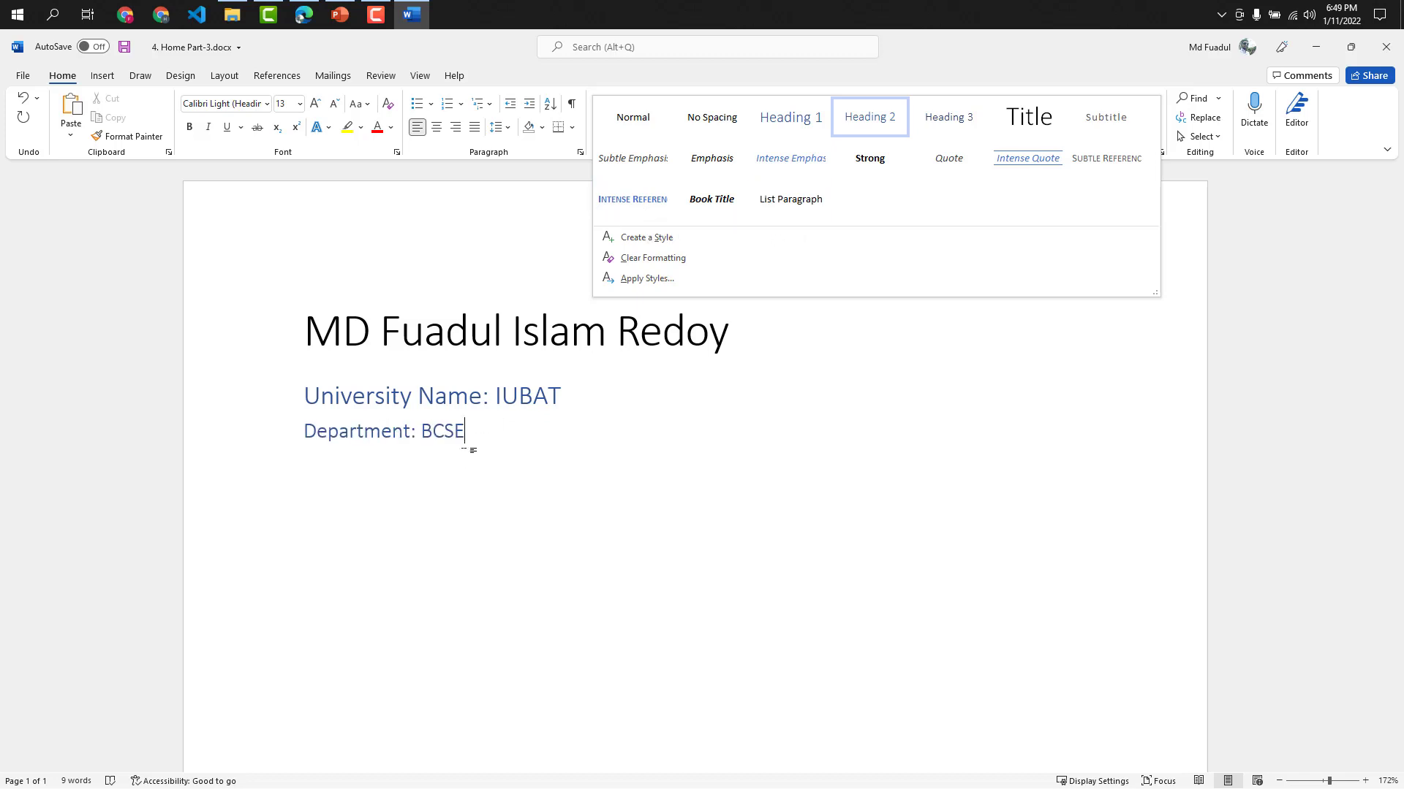
{"action": "left_click", "coordinate": [472, 439]}
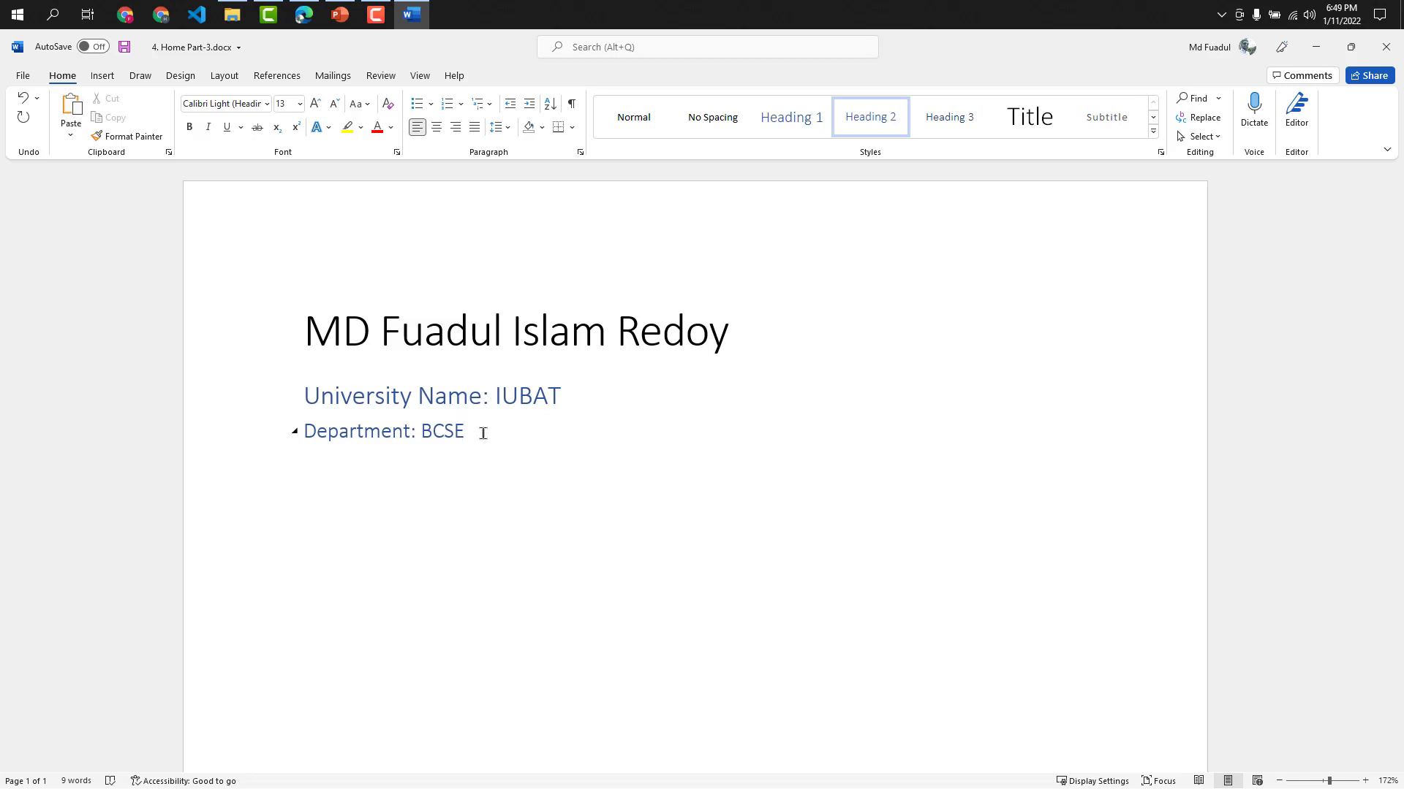
{"action": "key", "text": "ctrl+a"}
{"action": "key", "text": "BackSpace"}
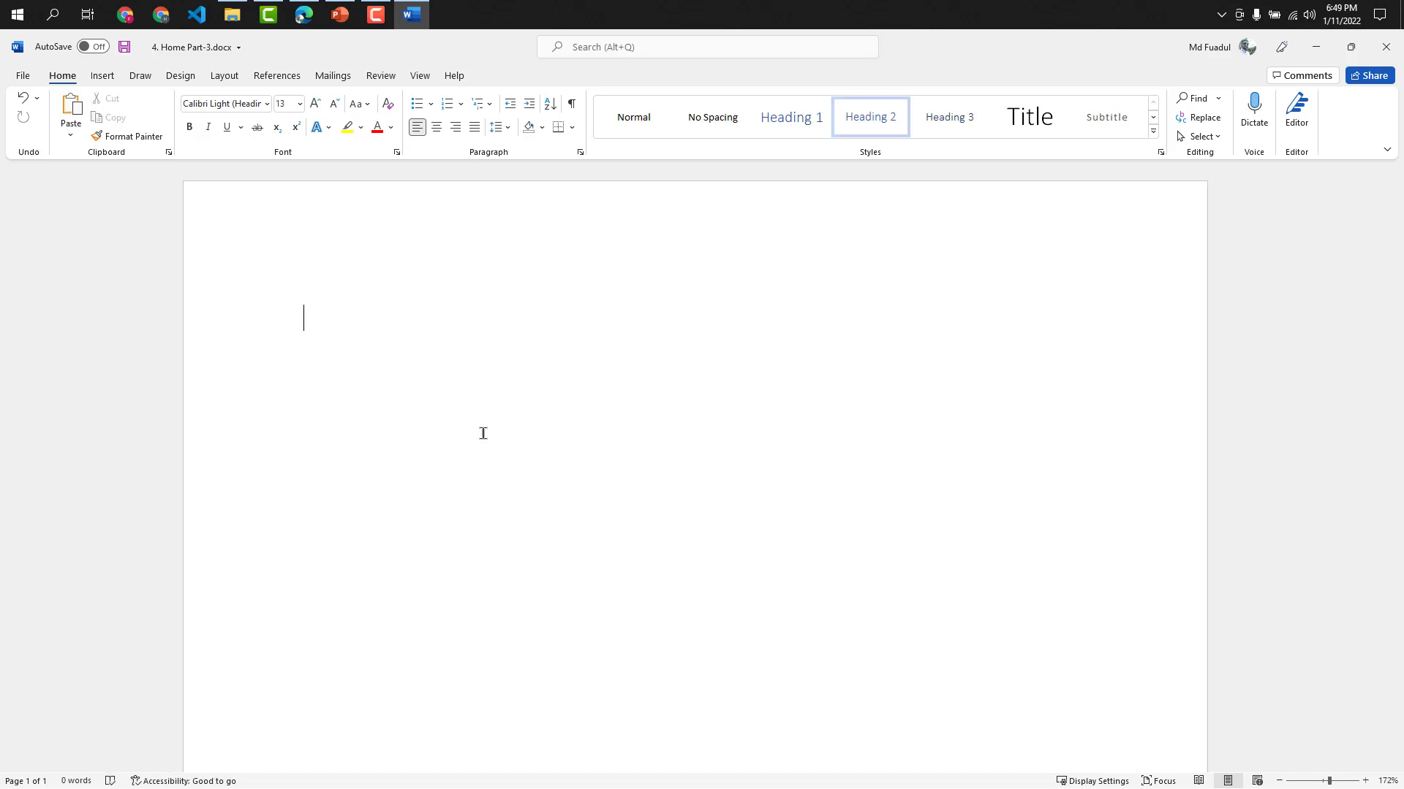
Step: Switch to Normal style and type Title:, Objective:, Result: and Graph & Chart: on separate lines
{"action": "type", "text": "T"}
{"action": "key", "text": "BackSpace"}
{"action": "left_click", "coordinate": [631, 125]}
{"action": "type", "text": "tt"}
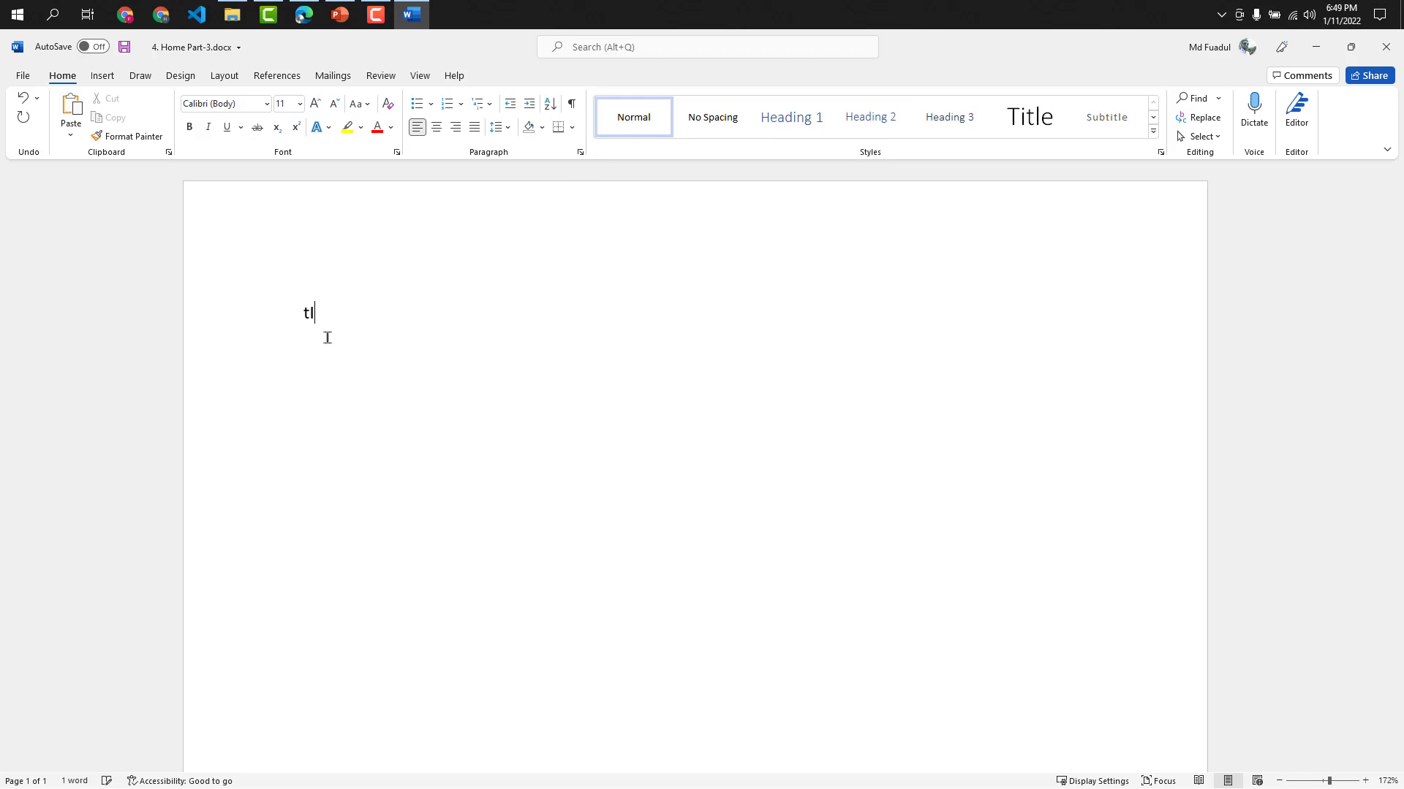
{"action": "key", "text": "BackSpace"}
{"action": "key", "text": "BackSpace"}
{"action": "type", "text": "Title: "}
{"action": "type", "text": "Objec"}
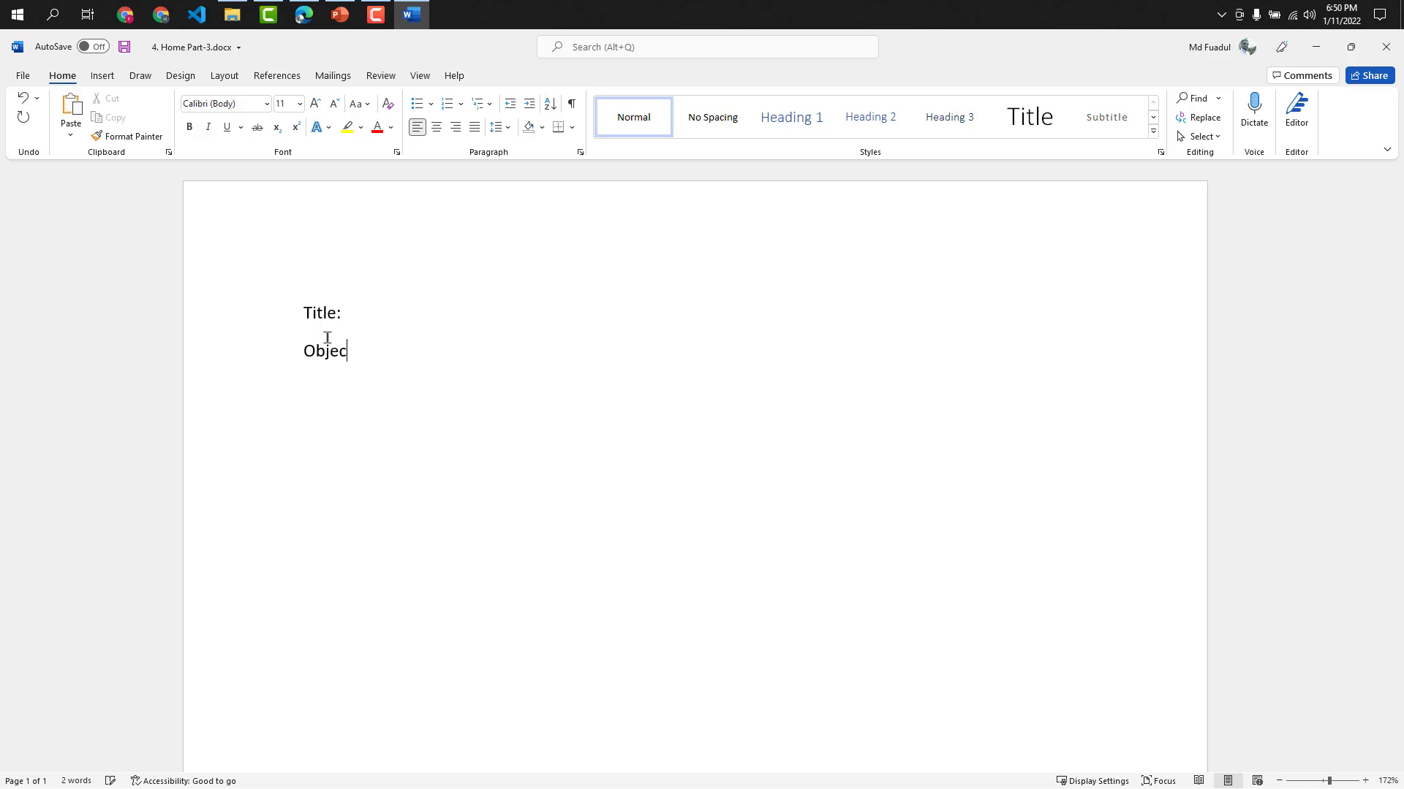
{"action": "type", "text": "ti"}
{"action": "type", "text": "ve:"}
{"action": "type", "text": "Res"}
{"action": "type", "text": "ult: "}
{"action": "type", "text": "Graph"}
{"action": "type", "text": " & Chart:"}
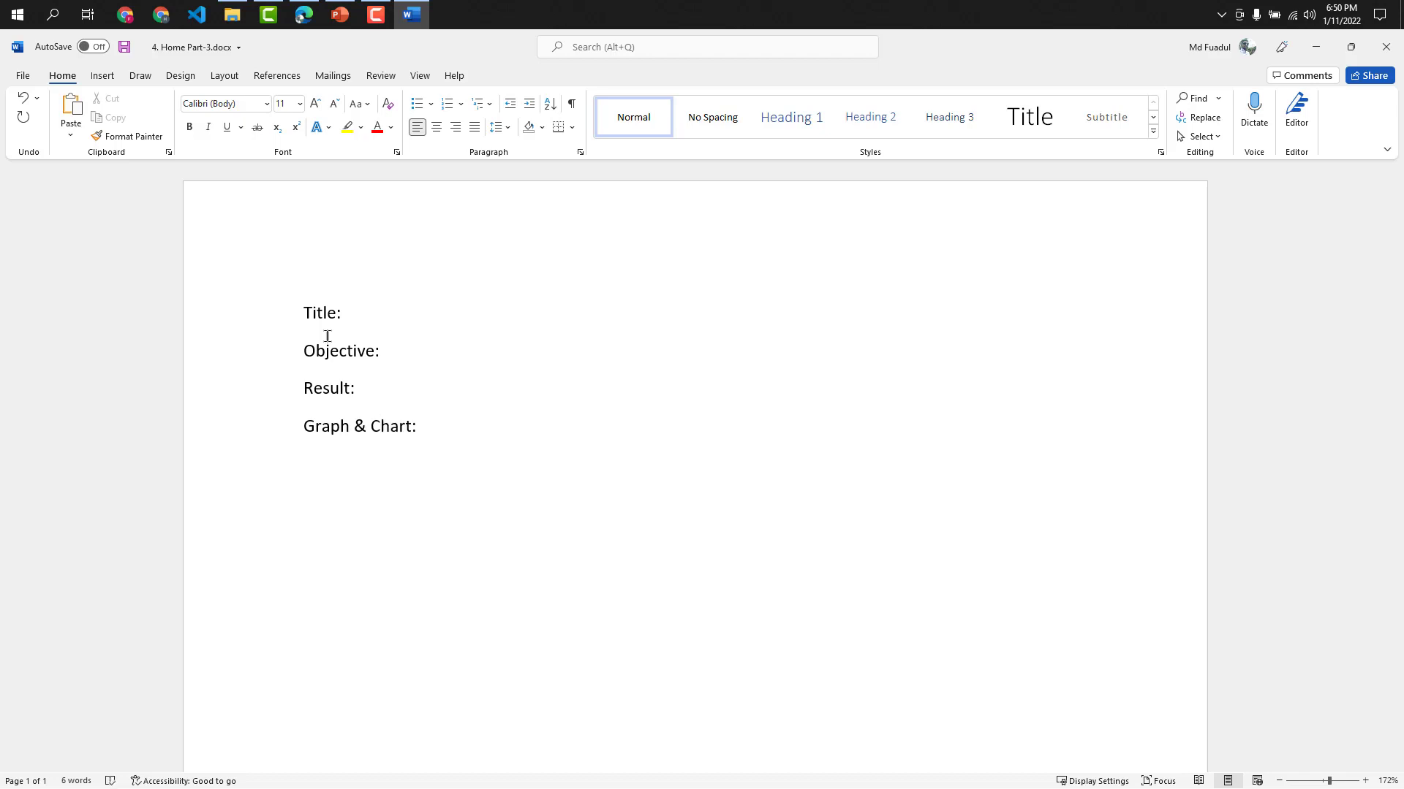
Step: Apply Heading 1 to the Title: and Objective: labels
{"action": "left_click_drag", "start_coordinate": [350, 313], "coordinate": [301, 313]}
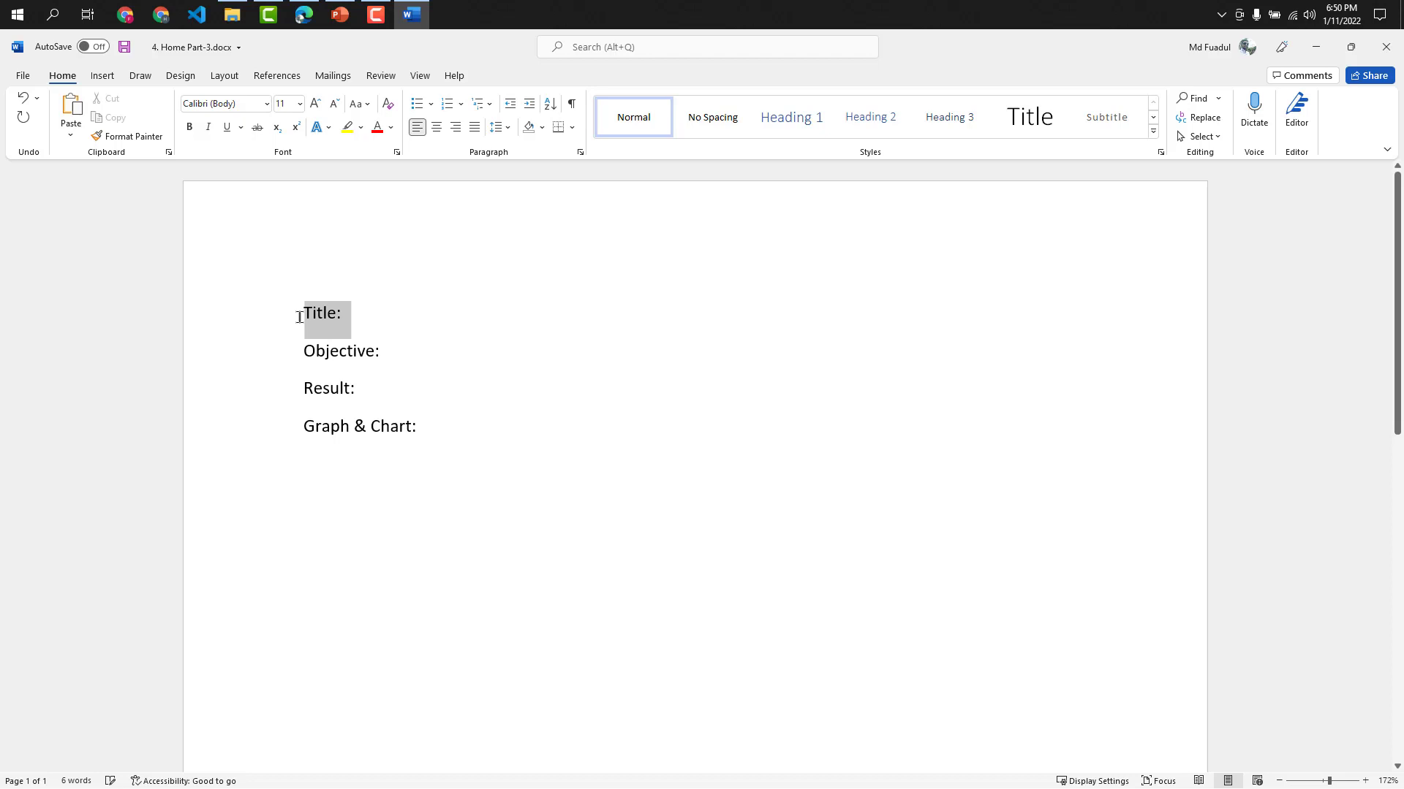
{"action": "left_click", "coordinate": [351, 334]}
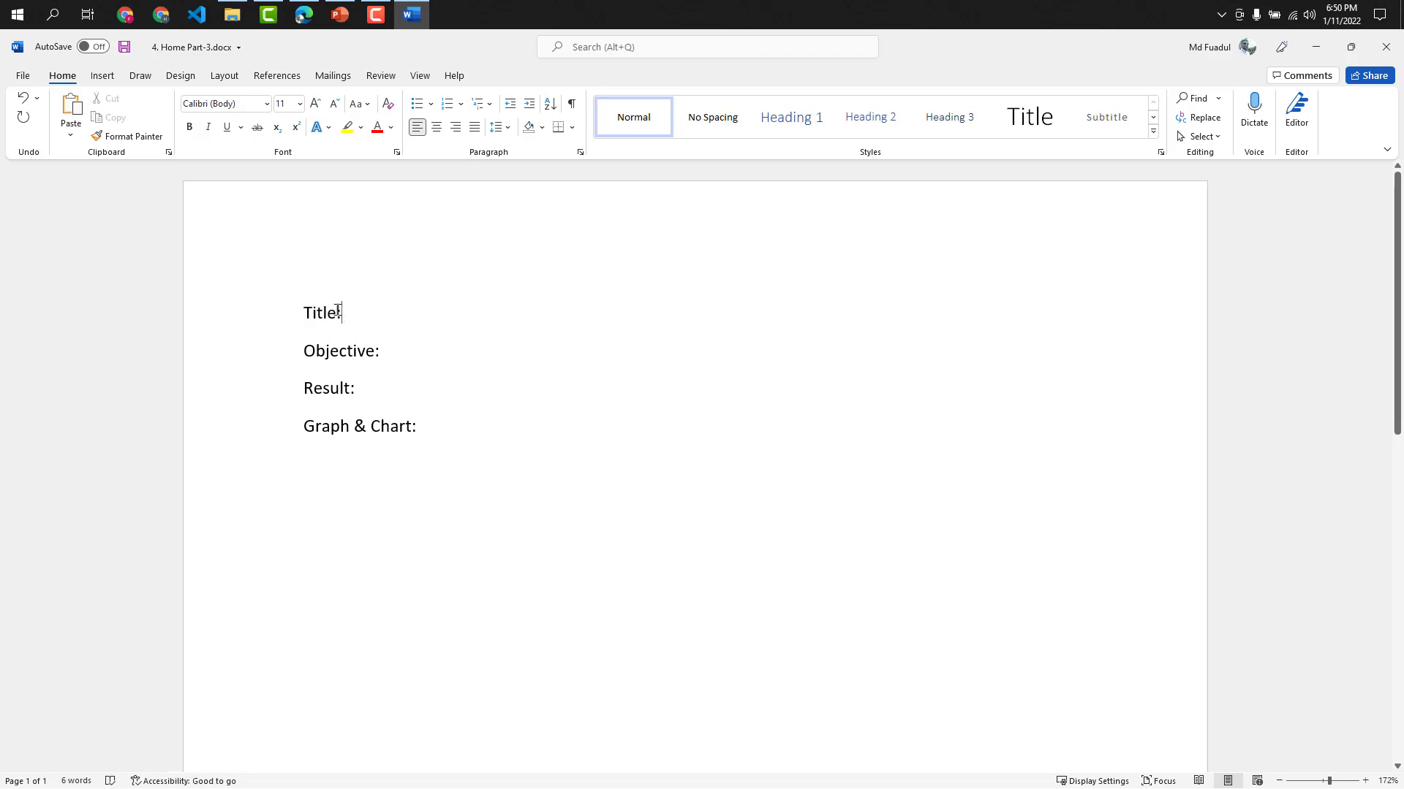
{"action": "left_click_drag", "start_coordinate": [337, 310], "coordinate": [292, 317]}
{"action": "left_click", "coordinate": [786, 113]}
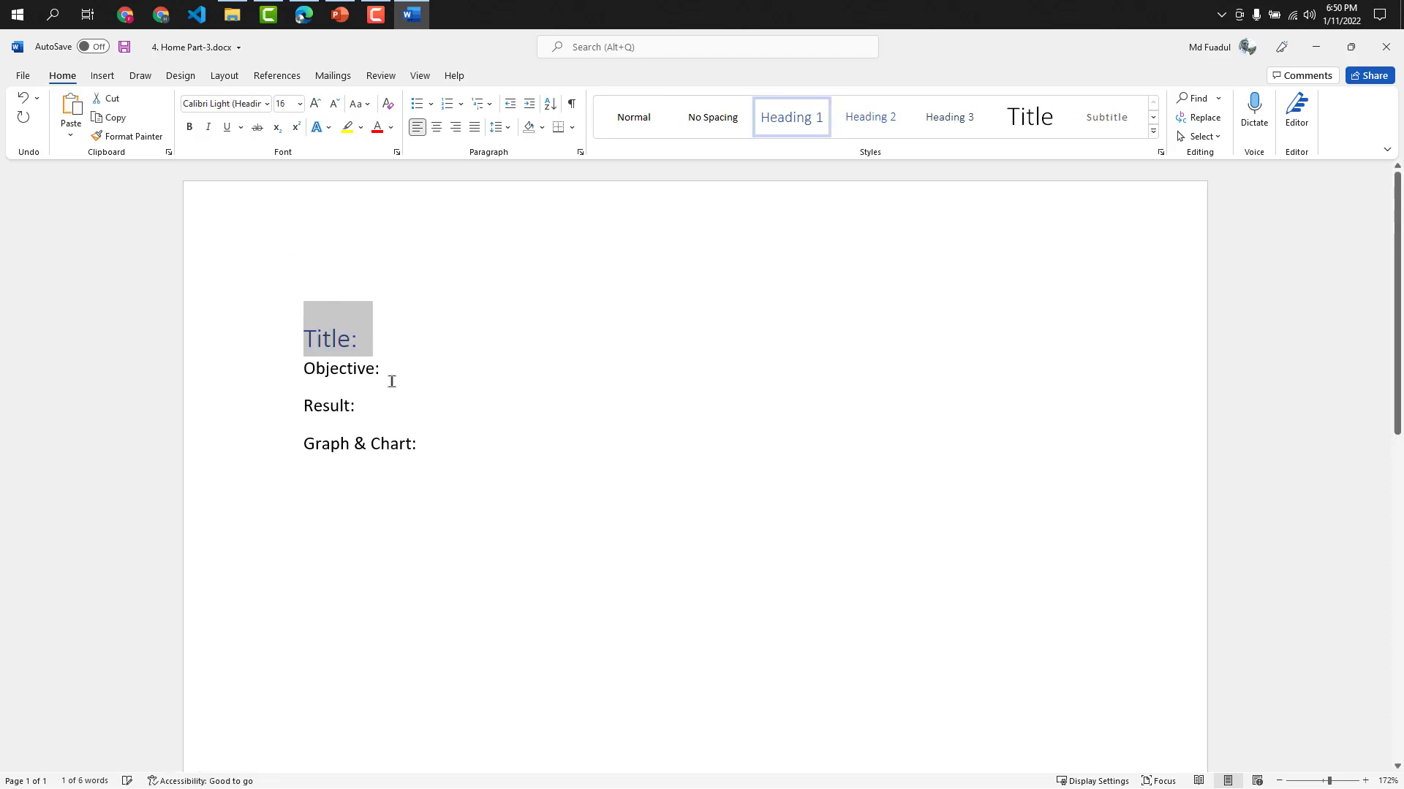
{"action": "left_click_drag", "start_coordinate": [384, 372], "coordinate": [296, 370]}
{"action": "left_click", "coordinate": [796, 119]}
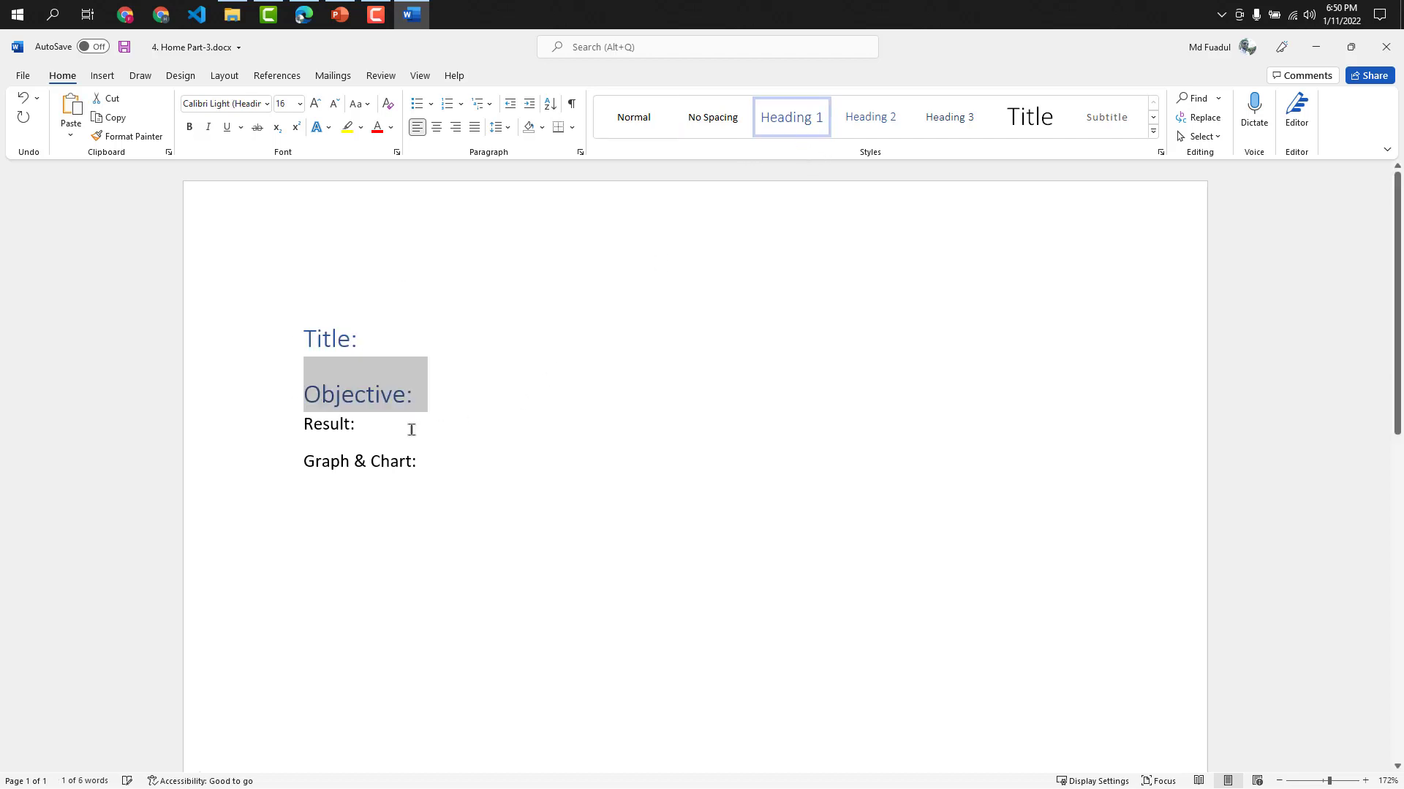
Step: Apply Heading 1 to the Result: and Graph & Chart: labels
{"action": "left_click_drag", "start_coordinate": [375, 423], "coordinate": [298, 424]}
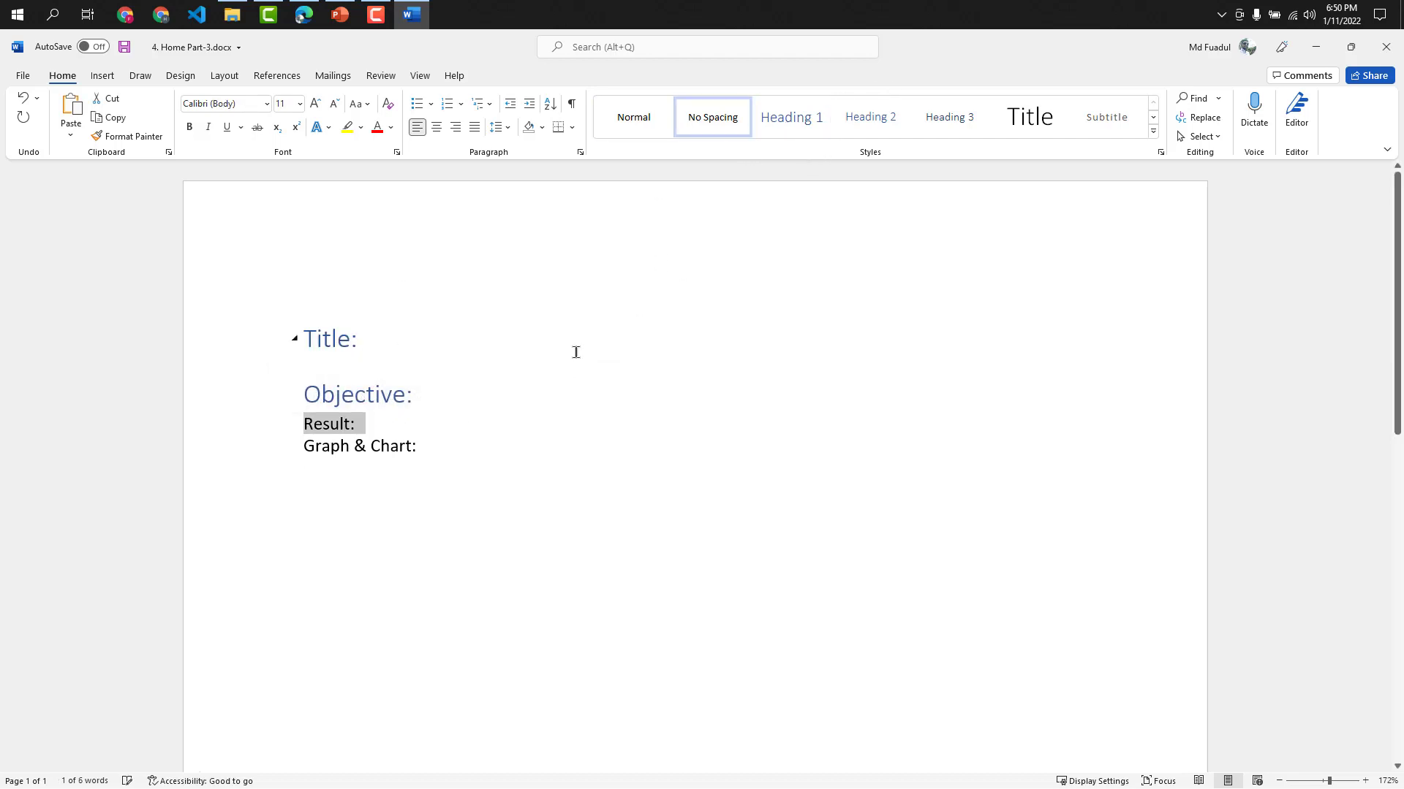
{"action": "left_click", "coordinate": [800, 125]}
{"action": "left_click", "coordinate": [426, 478]}
{"action": "left_click_drag", "start_coordinate": [426, 478], "coordinate": [304, 483]}
{"action": "left_click", "coordinate": [793, 120]}
{"action": "left_click", "coordinate": [362, 351]}
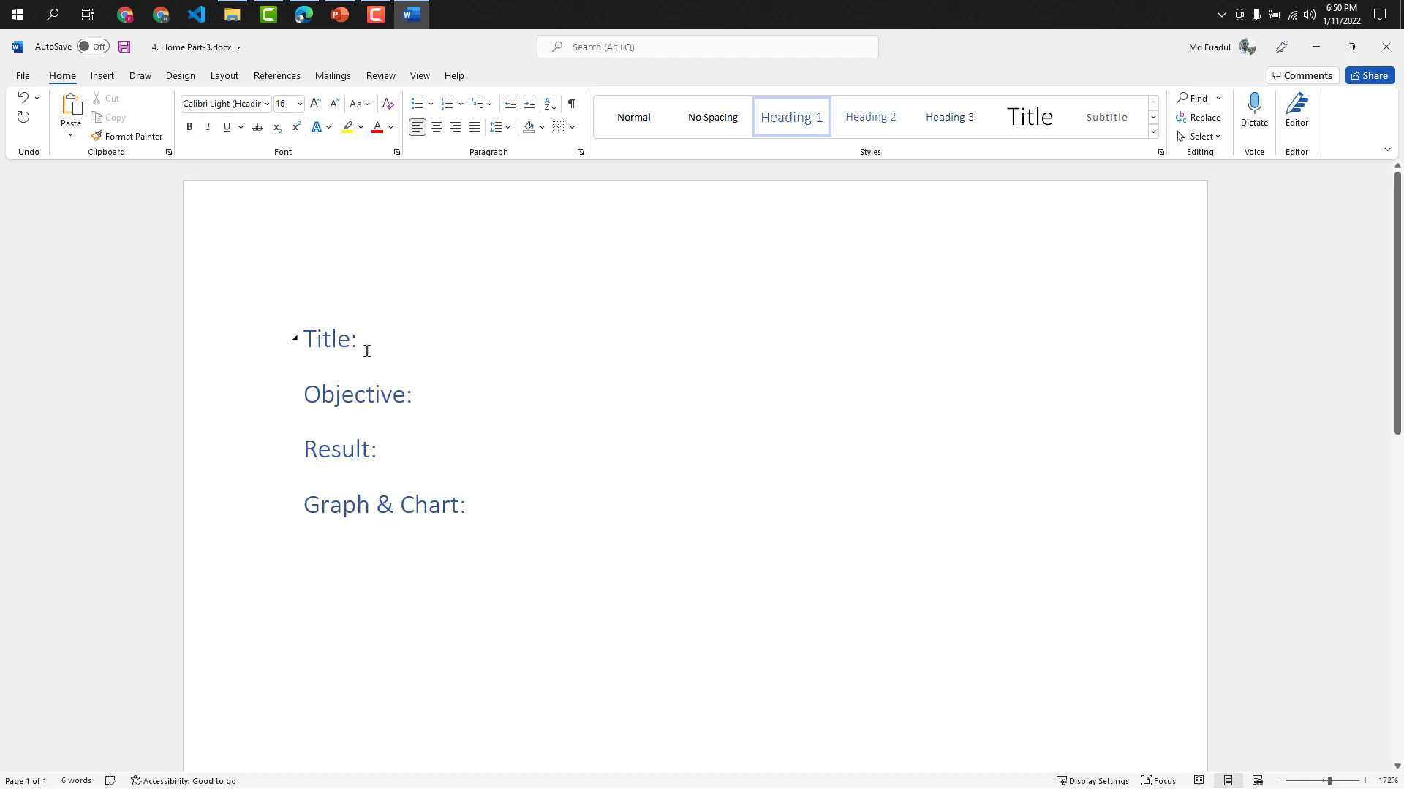
{"action": "left_click", "coordinate": [413, 390]}
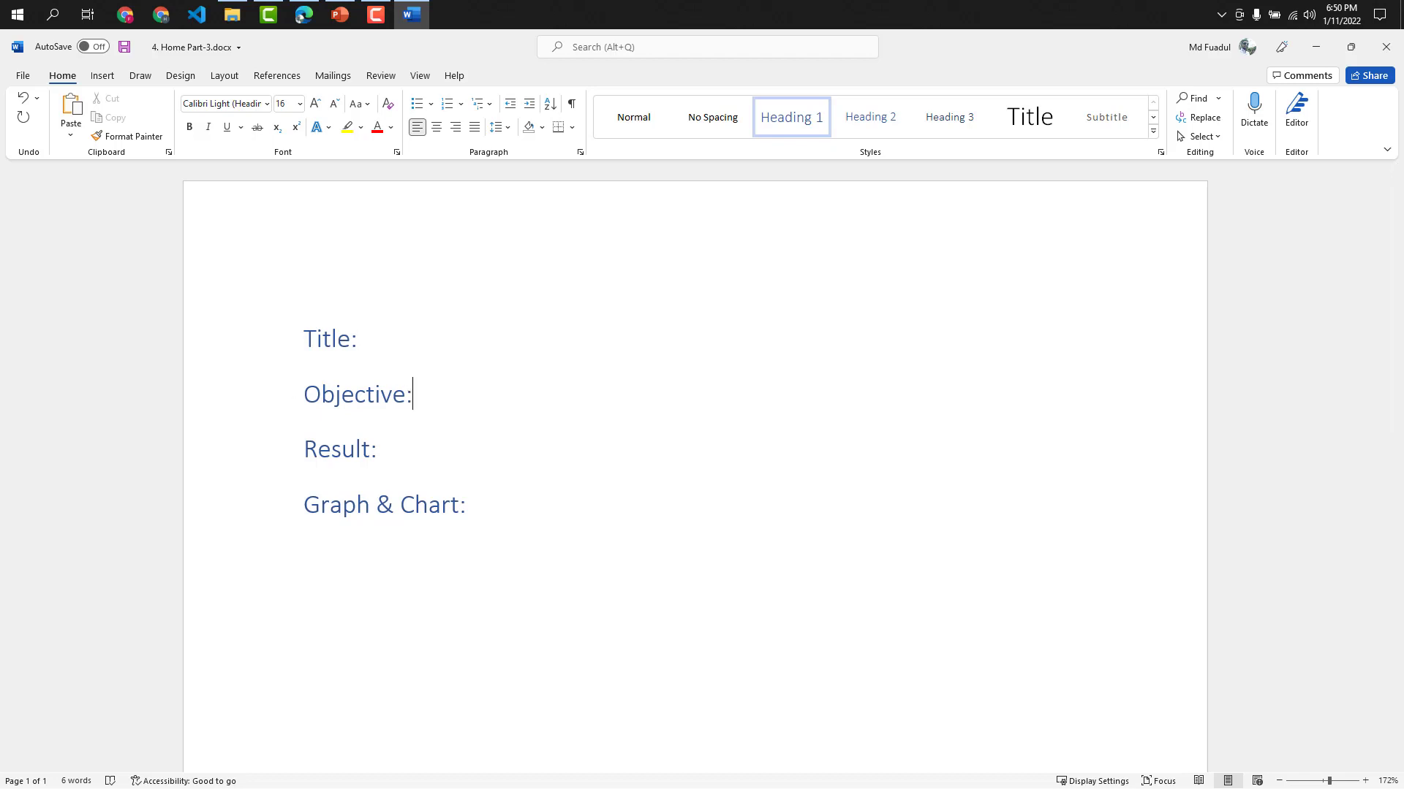
{"action": "key", "text": "alt+Tab"}
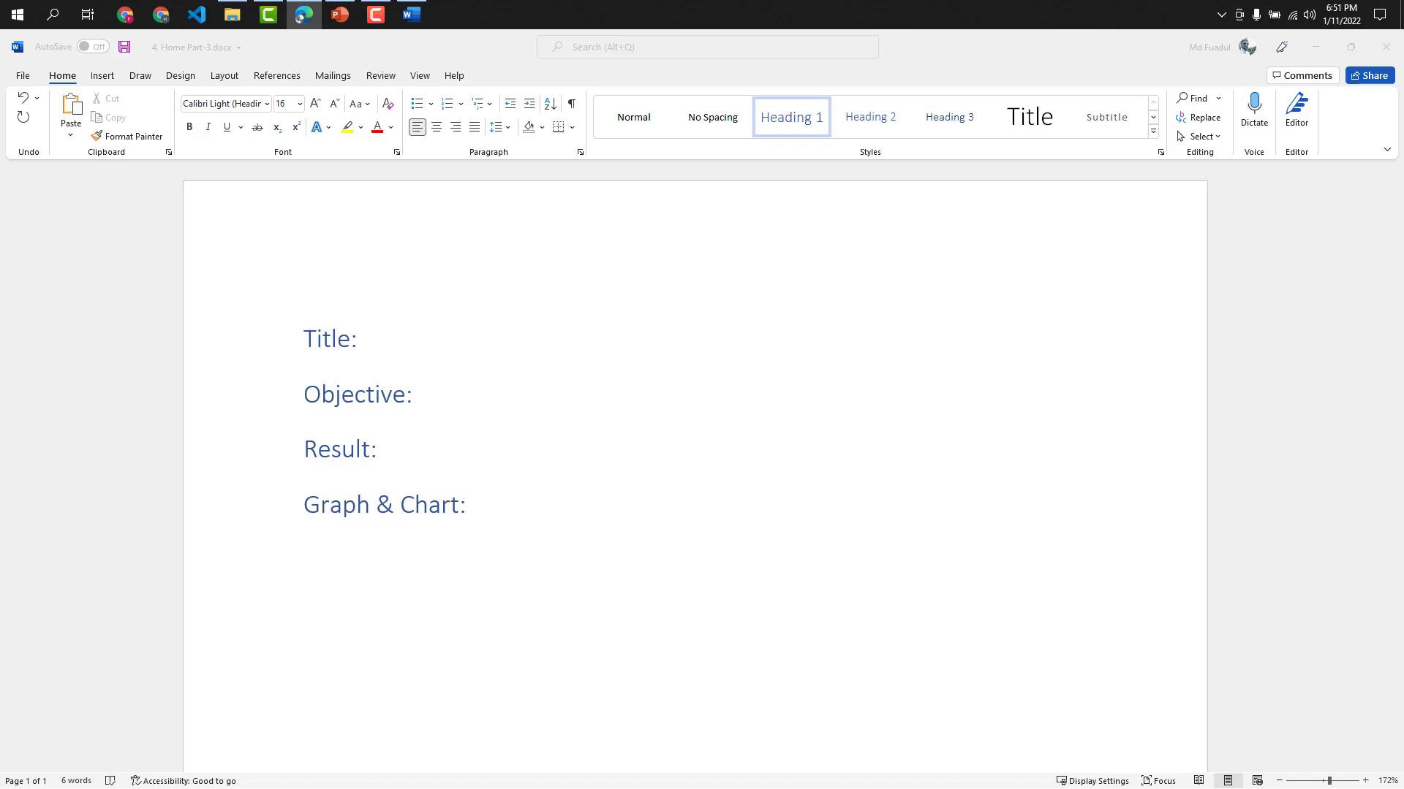
Step: Type 'Hello Startup' after Title: so the heading reads 'Title: Hello Startup'
{"action": "left_click", "coordinate": [454, 341]}
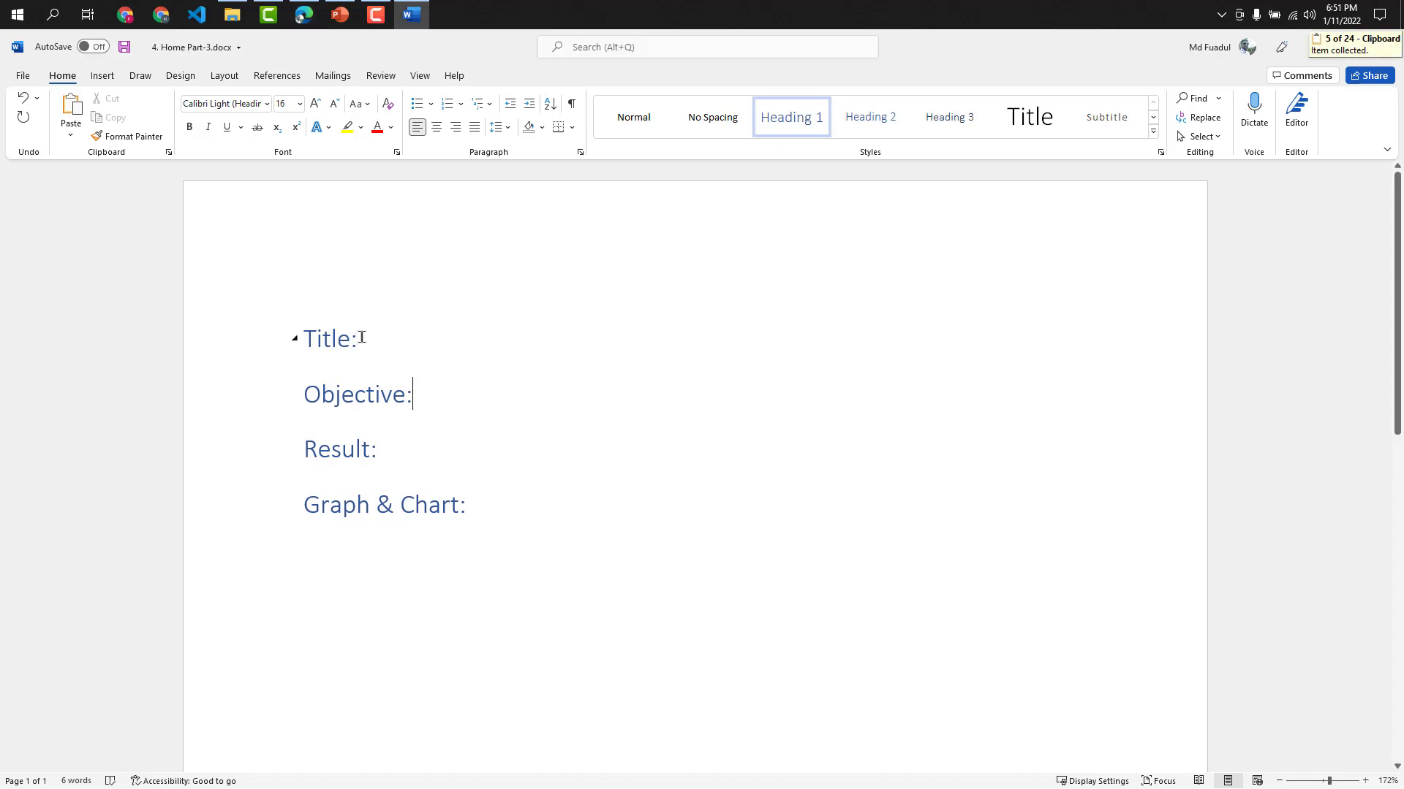
{"action": "type", "text": "M"}
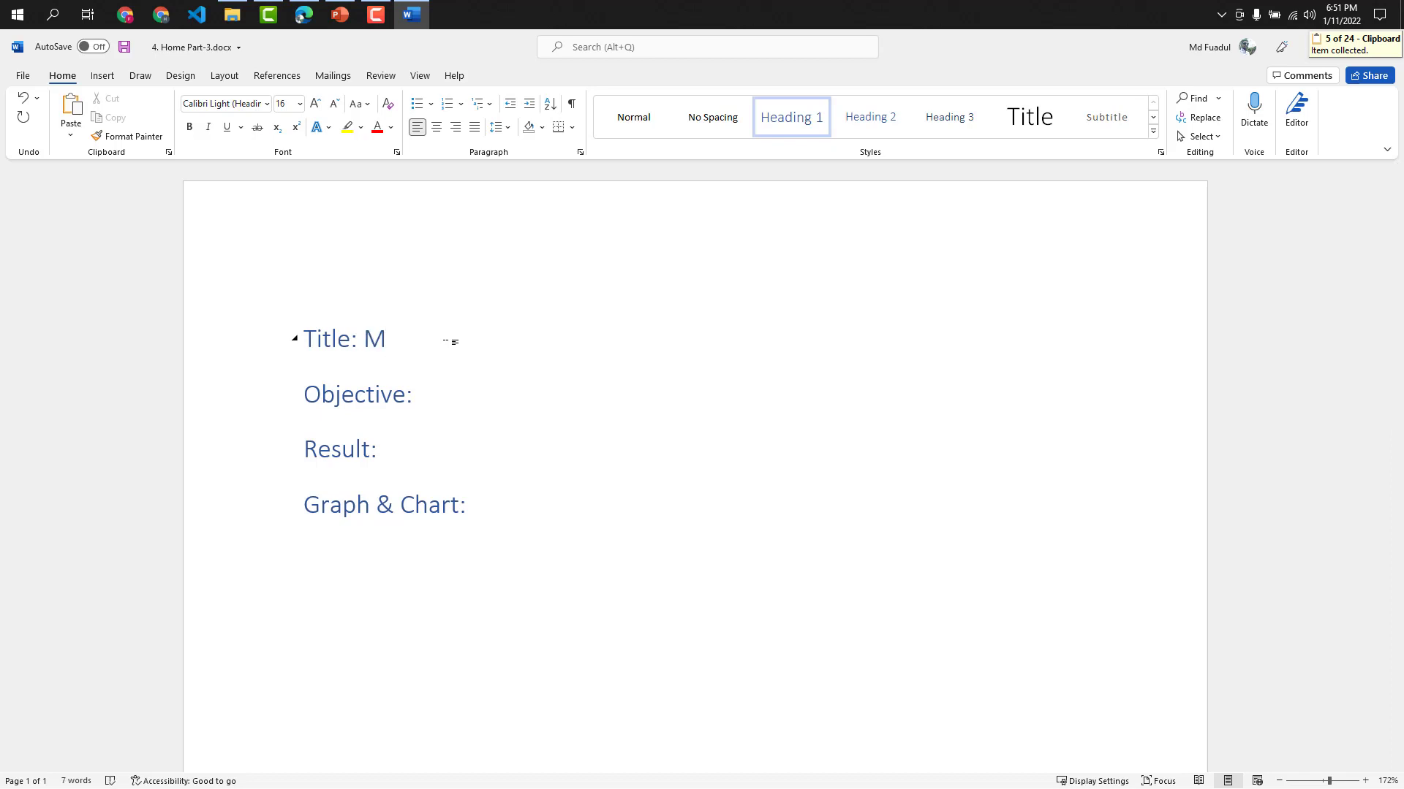
{"action": "key", "text": "BackSpace"}
{"action": "type", "text": "m"}
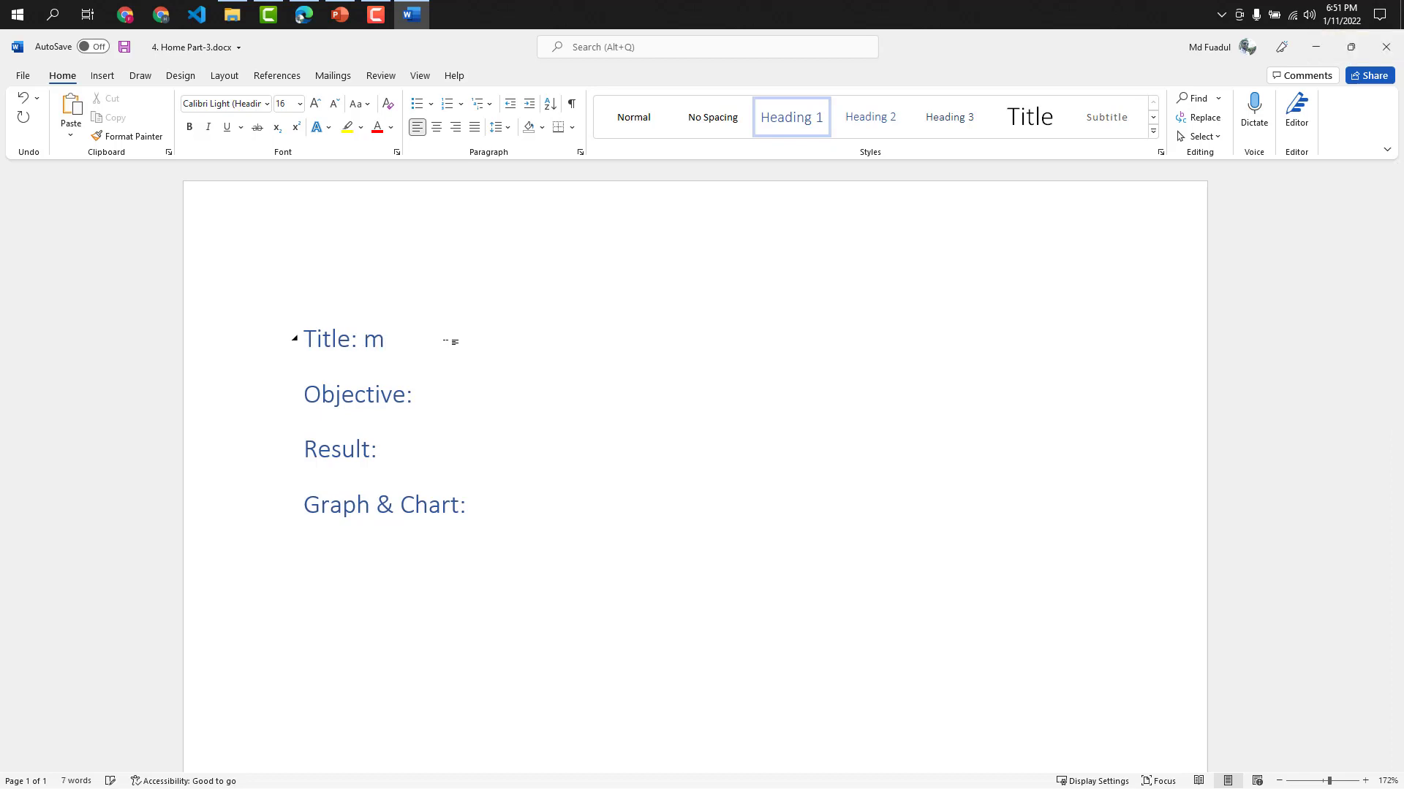
{"action": "key", "text": "BackSpace"}
{"action": "type", "text": "Md Fua"}
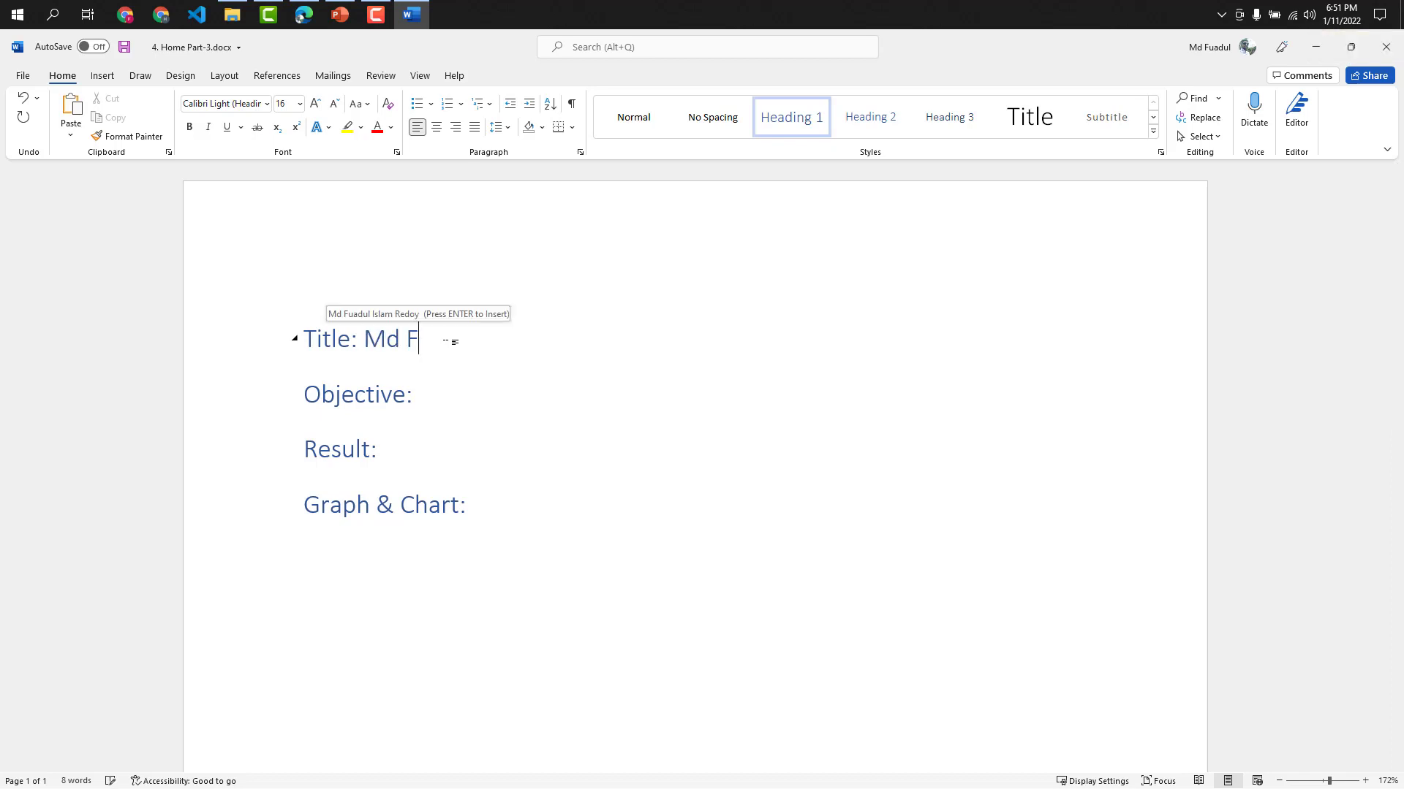
{"action": "key", "text": "BackSpace"}
{"action": "key", "text": "BackSpace"}
{"action": "key", "text": "BackSpace"}
{"action": "key", "text": "BackSpace"}
{"action": "key", "text": "BackSpace"}
{"action": "key", "text": "BackSpace"}
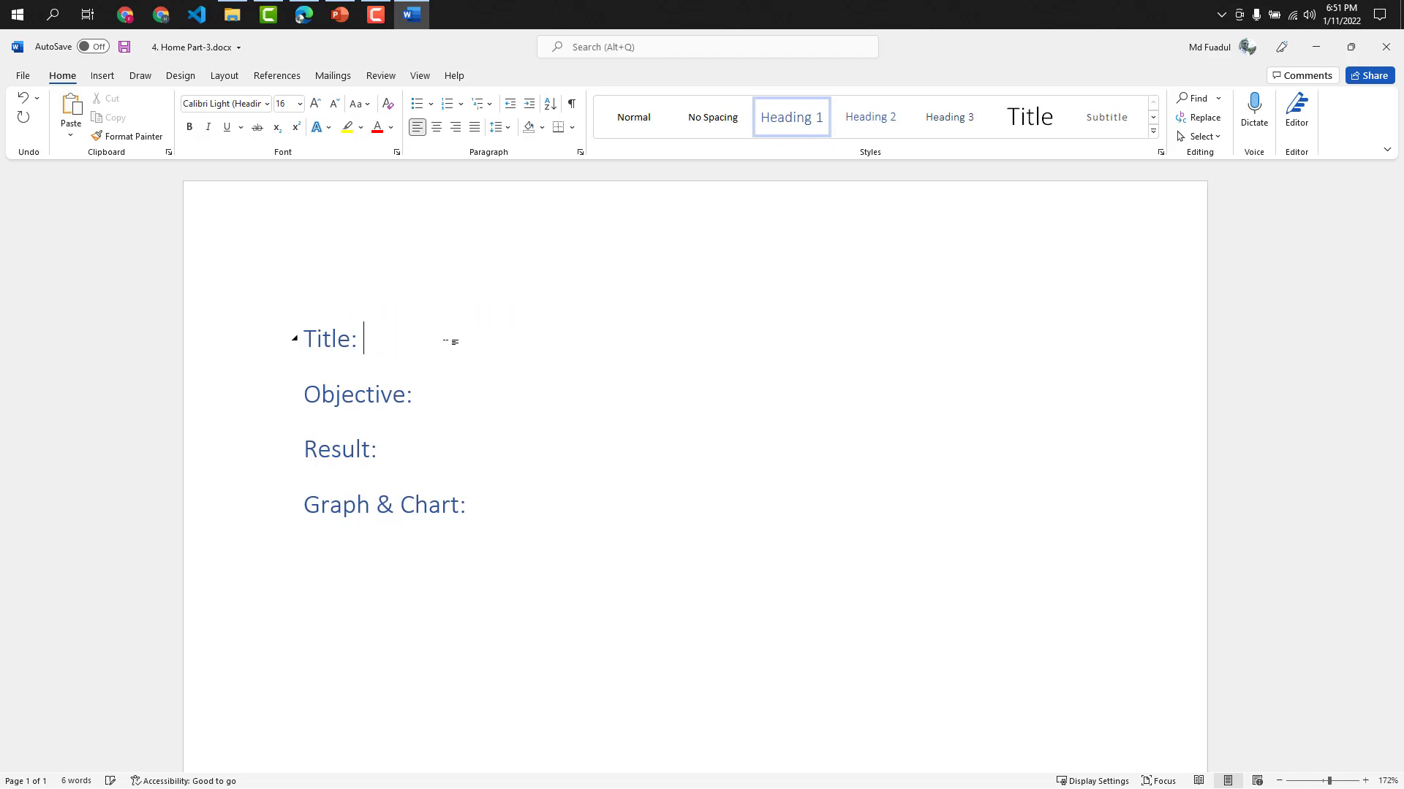
{"action": "type", "text": "Hello Startup"}
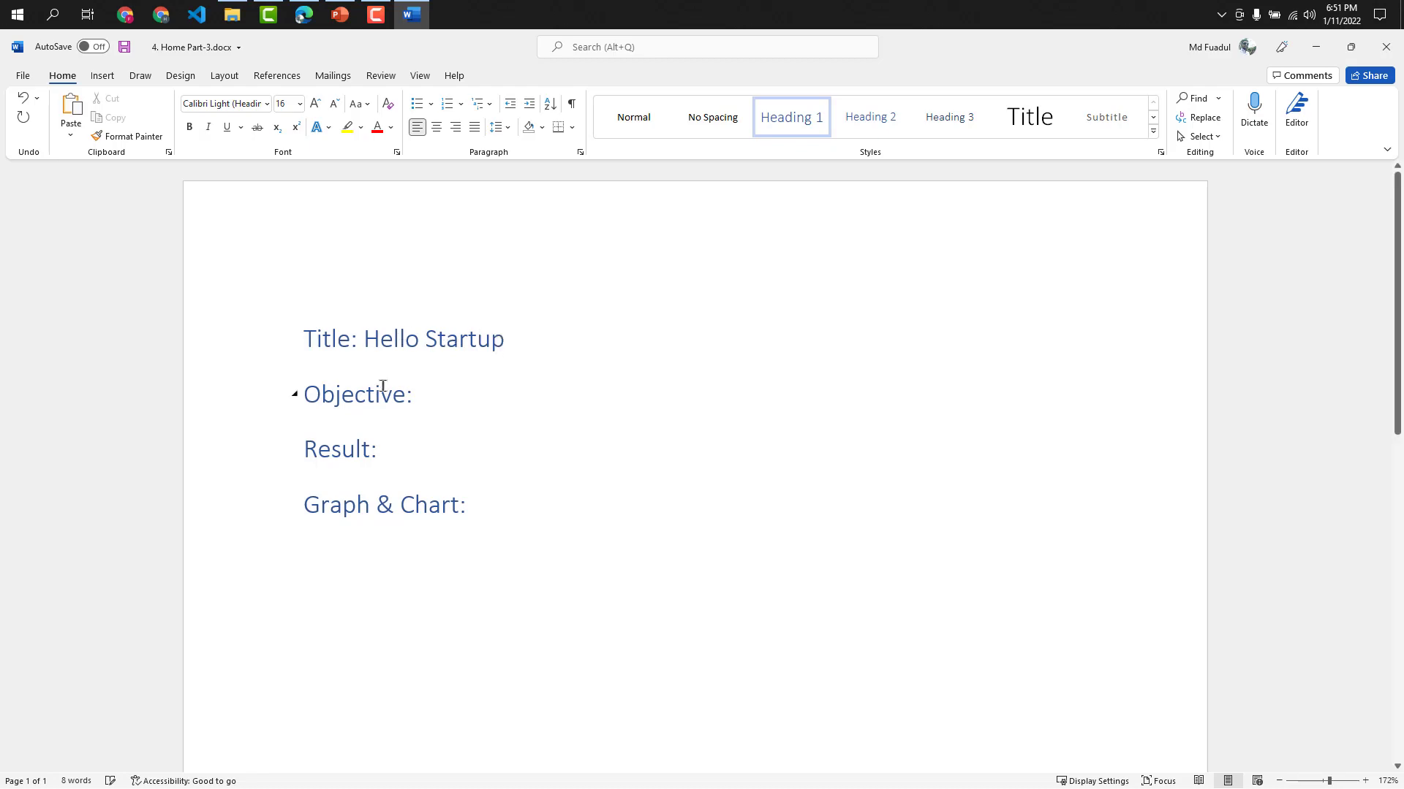
Step: Paste the Lorem ipsum paragraph under Objective: and cut its latter part from 'In enim justo'
{"action": "left_click", "coordinate": [439, 393]}
{"action": "key", "text": "Return"}
{"action": "type", "text": "Lorem ipsum dolor sit amet, consectetuer adipiscing elit. Aenean commodo ligula eget dolor. Aenean massa. Cum sociis natoque penatibus et magnis dis parturient montes, nascetur ridiculus mus. Donec quam felis, ultricies nec, pellentesque eu, pretium quis, sem. Nulla consequat massa quis enim. Donec pede justo, fringilla vel, aliquet nec, vulputate eget, arcu. In enim justo, rhoncus ut, imperdiet a, venenatis vitae, justo. Nullam dictum felis eu pede mollis pretium. Integer tincidunt. Cras dapibus. Vivamus elementum semper nisi. Aenean vulputate eleifend tellus. Aenean leo ligula, porttitor eu, consequat vitae, eleifend ac, enim. Aliquam lorem ante, dapibus in, viverra quis, feugiat a, tellus. Phasellus viverra nulla ut metus varius laoreet. Quisque rutrum. Aenean imperdiet. Etiam ultricies nisi vel augue. Curabitur ullamcorper ultricies nisi. Nam eget dui. Etiam rhoncus. Maecenas tempus, tellus eget condimentum rhoncus, sem quam semper libero, sit amet adipiscing sem neque sed ipsum. Nam quam nunc, blandit vel, luctus pulvinar, hendrerit id, lorem. Maecenas nec odio et ante tincidunt tempus. Donec vitae sapien ut libero venenatis faucibus. Nullam quis ante. Etiam sit amet orci eget eros faucibus tincidunt. Duis leo. Sed fringilla mauris sit amet nibh. Donec sodales sagittis magna. Sed consequat, leo eget bibendum sodales, augue velit cursus nunc,"}
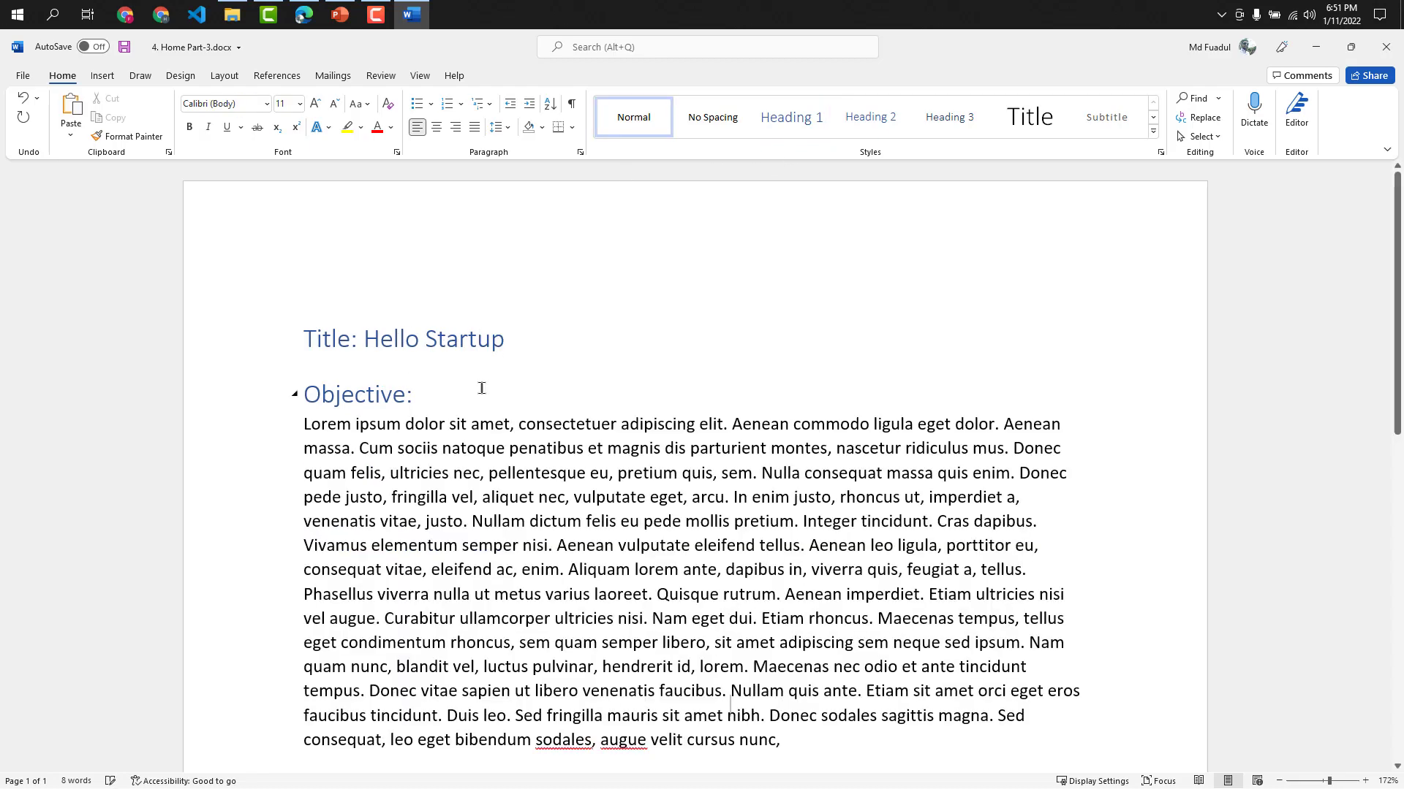
{"action": "left_click_drag", "start_coordinate": [790, 729], "coordinate": [740, 497]}
{"action": "key", "text": "ctrl+x"}
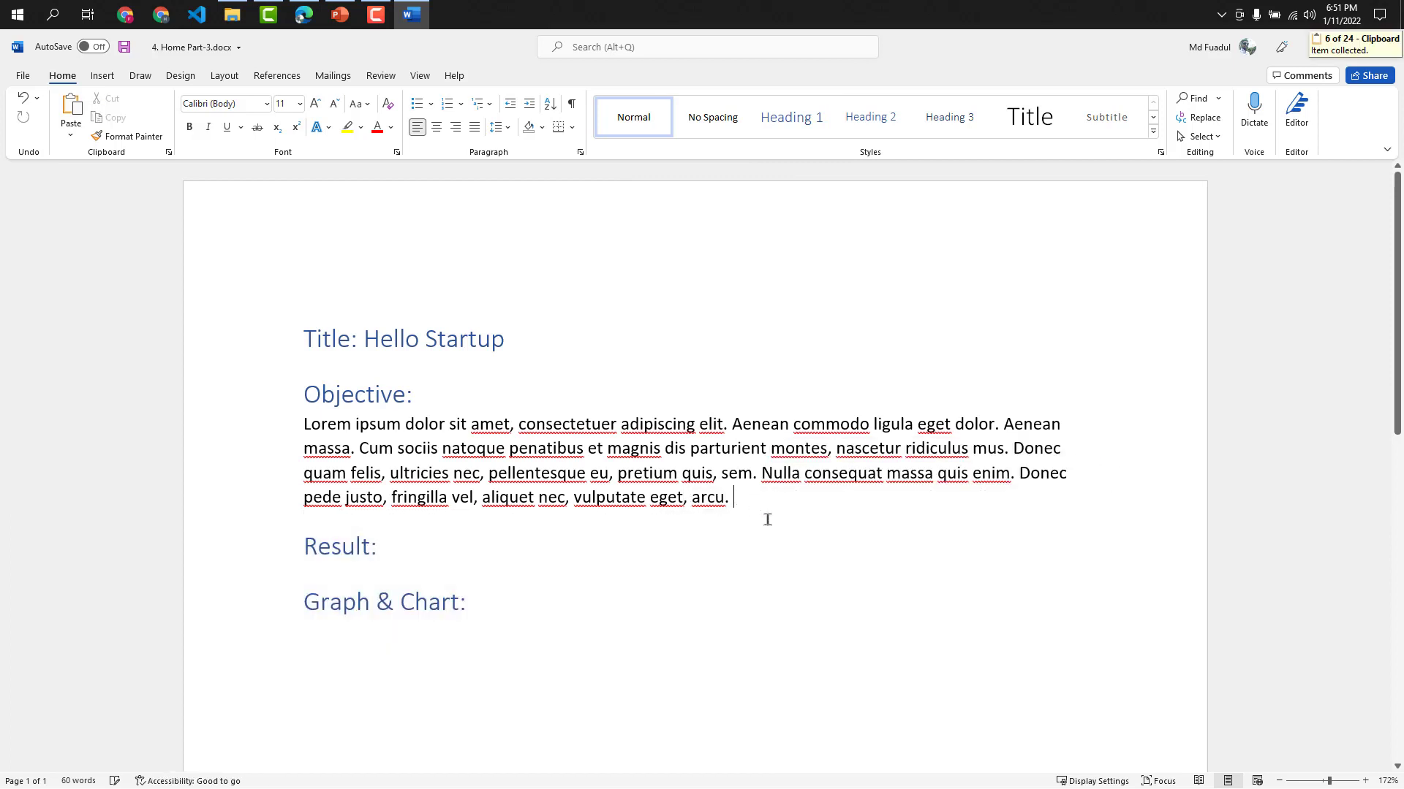
Step: Paste the cut text under Result: and cut the end portion of that paragraph
{"action": "left_click", "coordinate": [503, 554]}
{"action": "key", "text": "Return"}
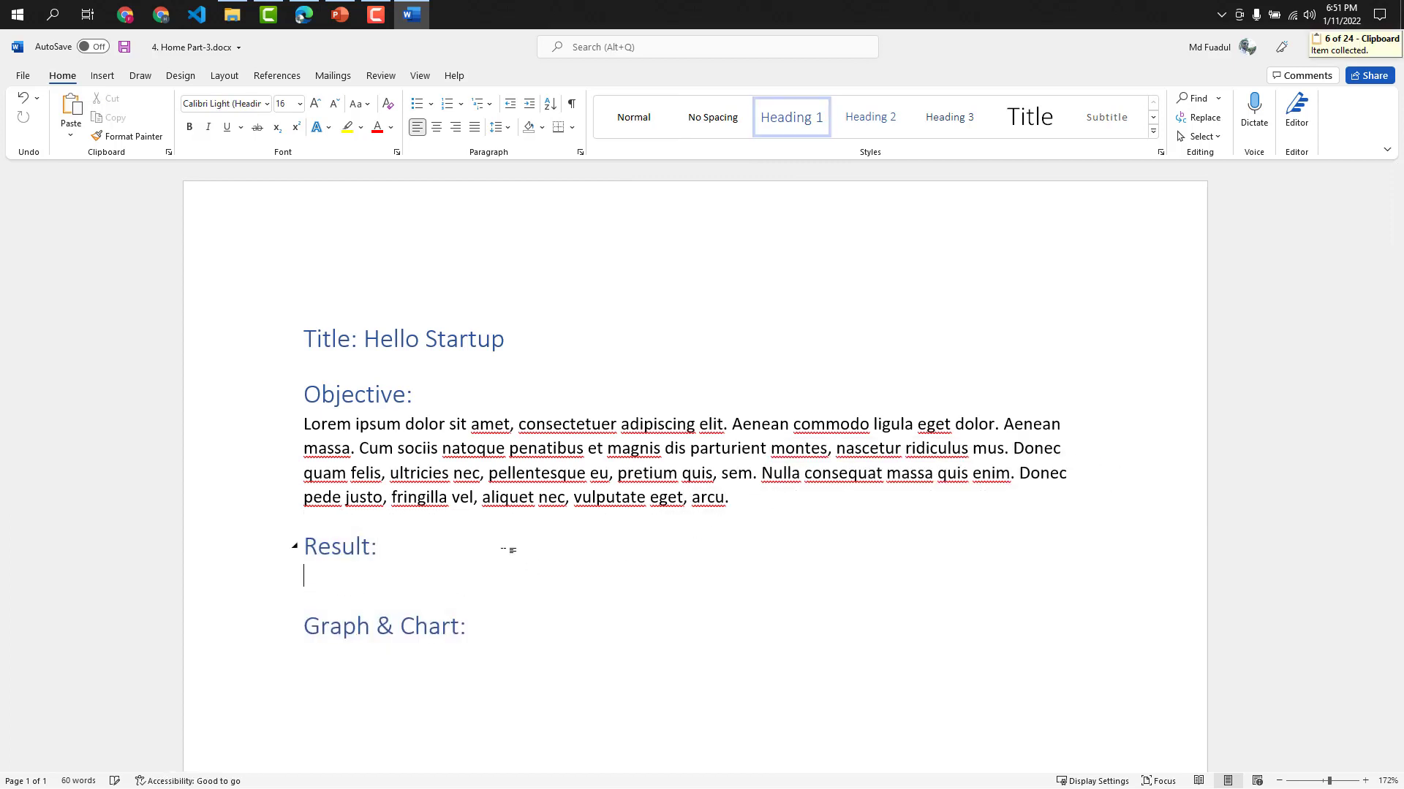
{"action": "key", "text": "ctrl+v"}
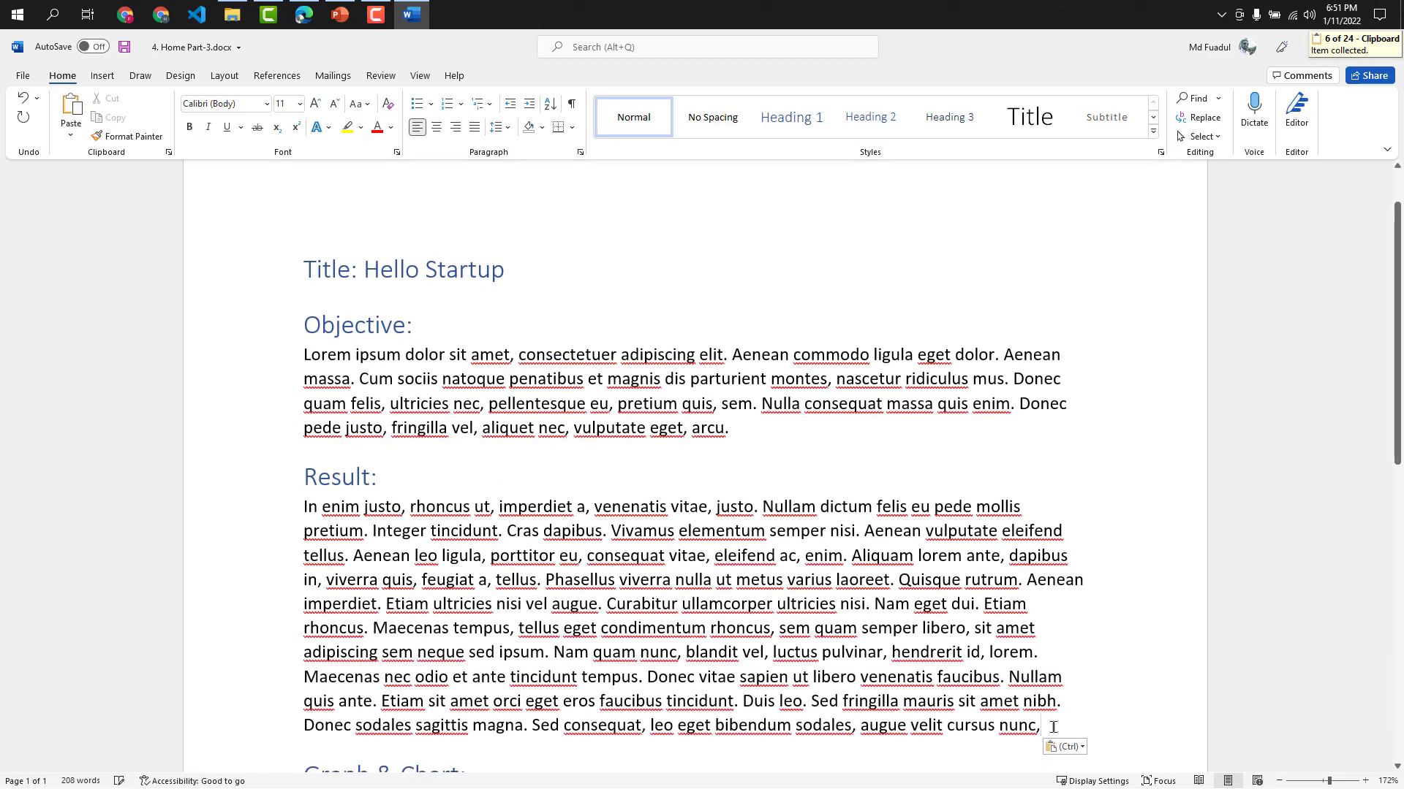
{"action": "left_click_drag", "start_coordinate": [1053, 727], "coordinate": [557, 581]}
{"action": "key", "text": "ctrl+x"}
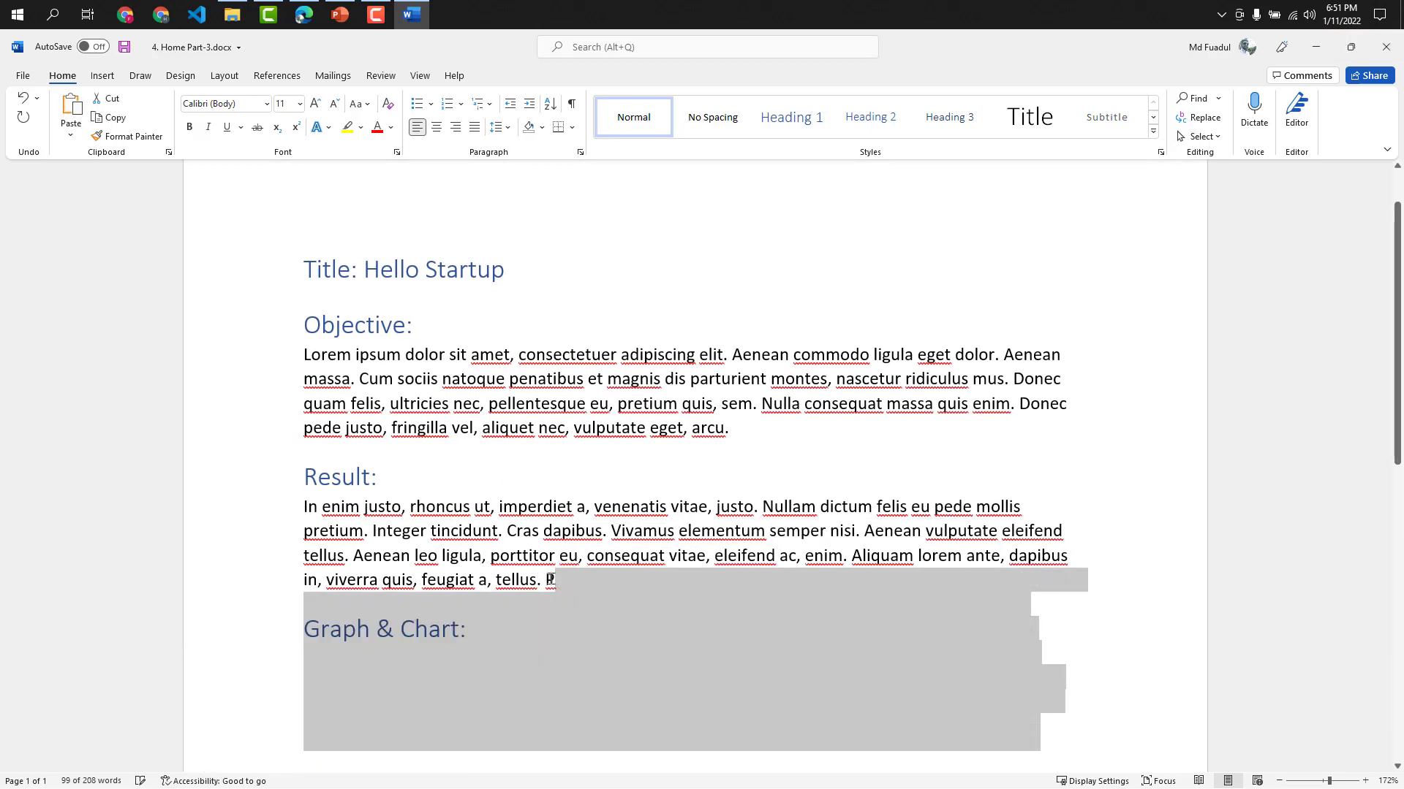
Step: Paste the remainder under Graph & Chart: and delete the surplus from 'Maecenas nec odio'
{"action": "left_click", "coordinate": [509, 630]}
{"action": "key", "text": "Return"}
{"action": "key", "text": "ctrl+v"}
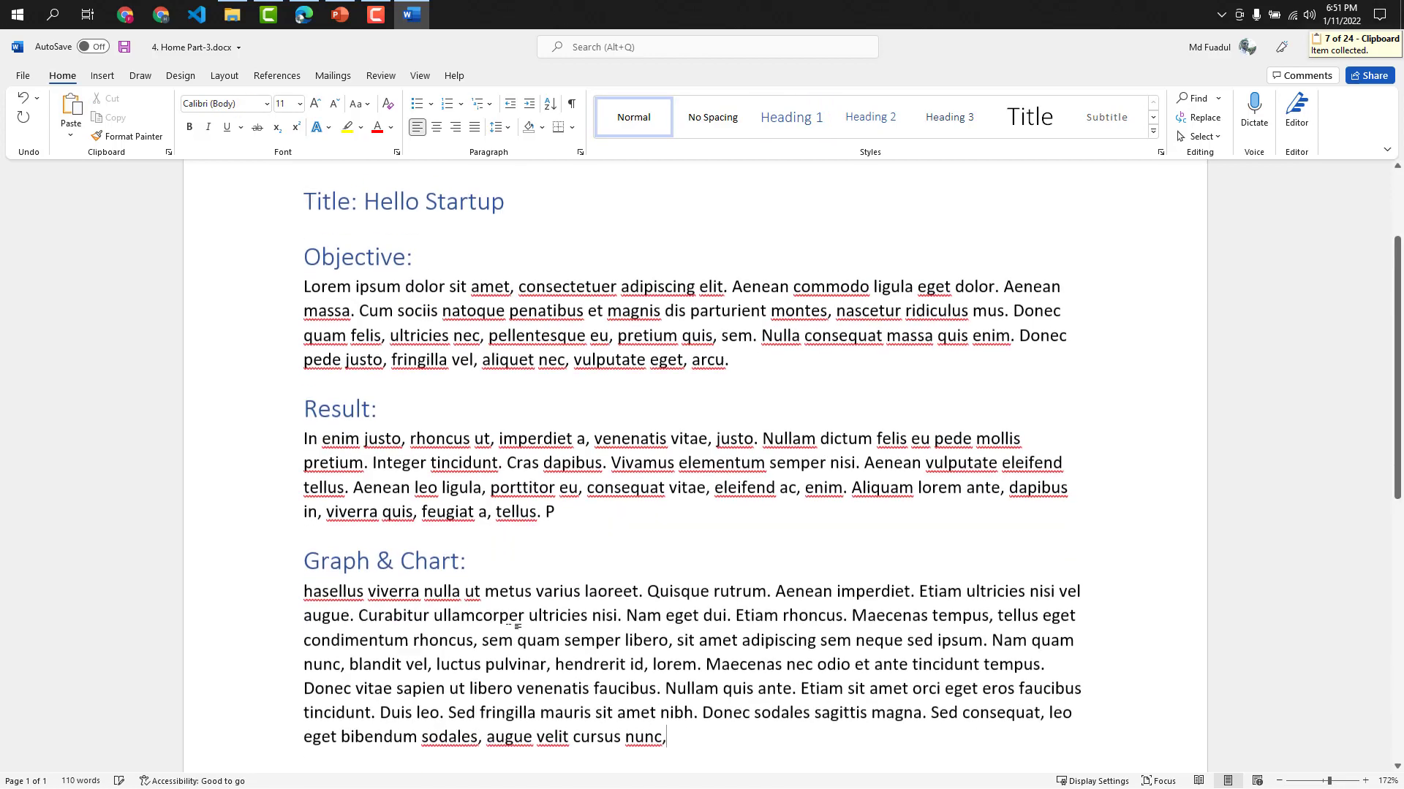
{"action": "left_click_drag", "start_coordinate": [782, 720], "coordinate": [704, 652]}
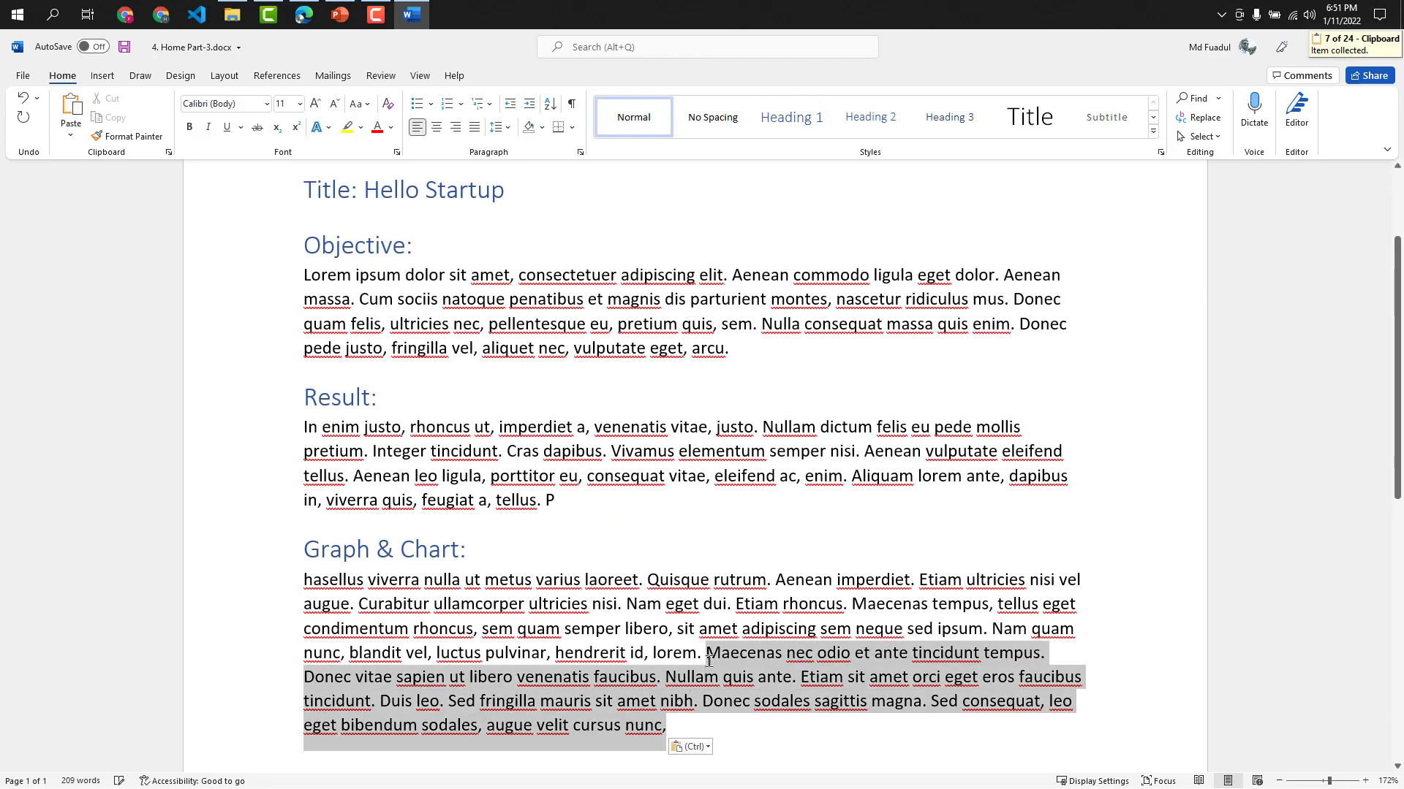
{"action": "key", "text": "Delete"}
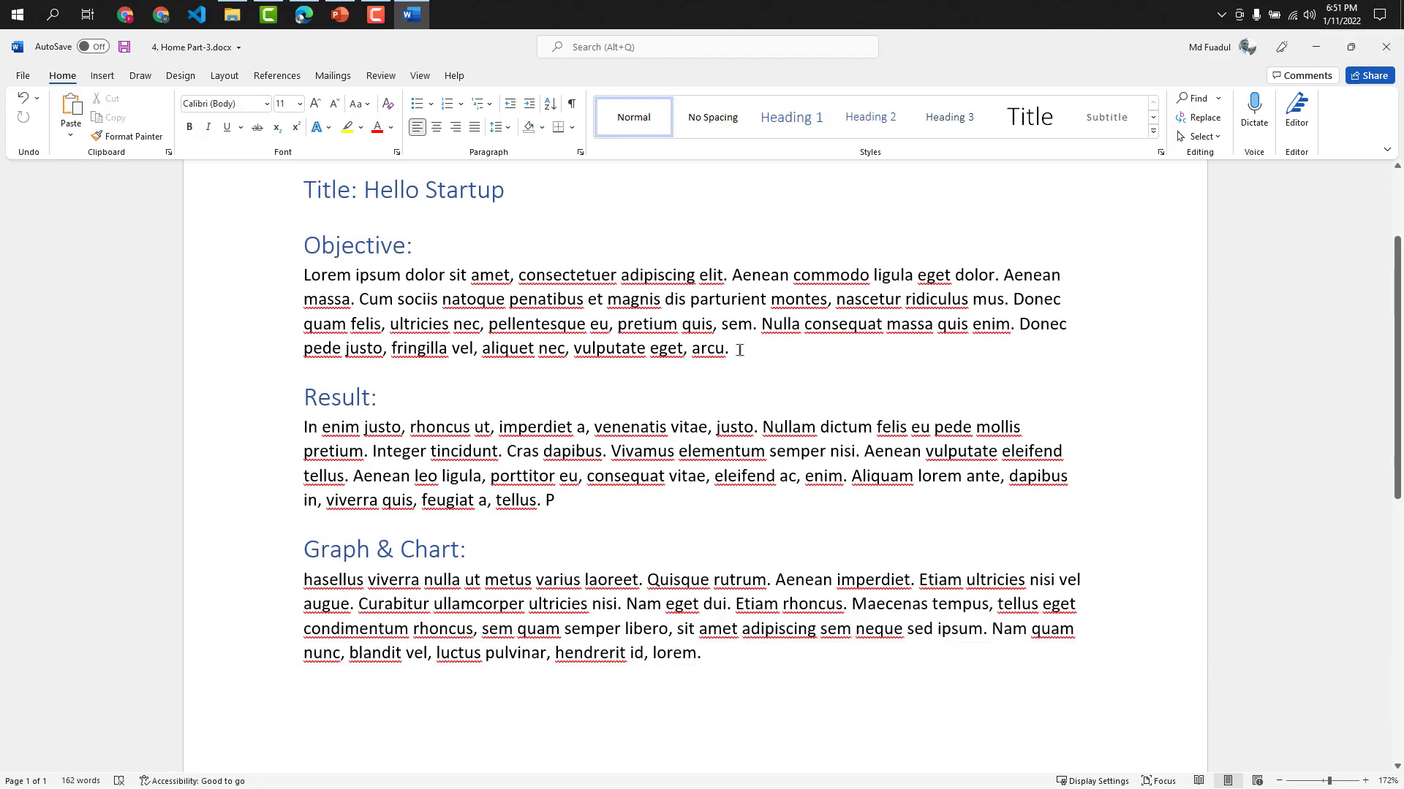
{"action": "left_click_drag", "start_coordinate": [739, 348], "coordinate": [278, 291]}
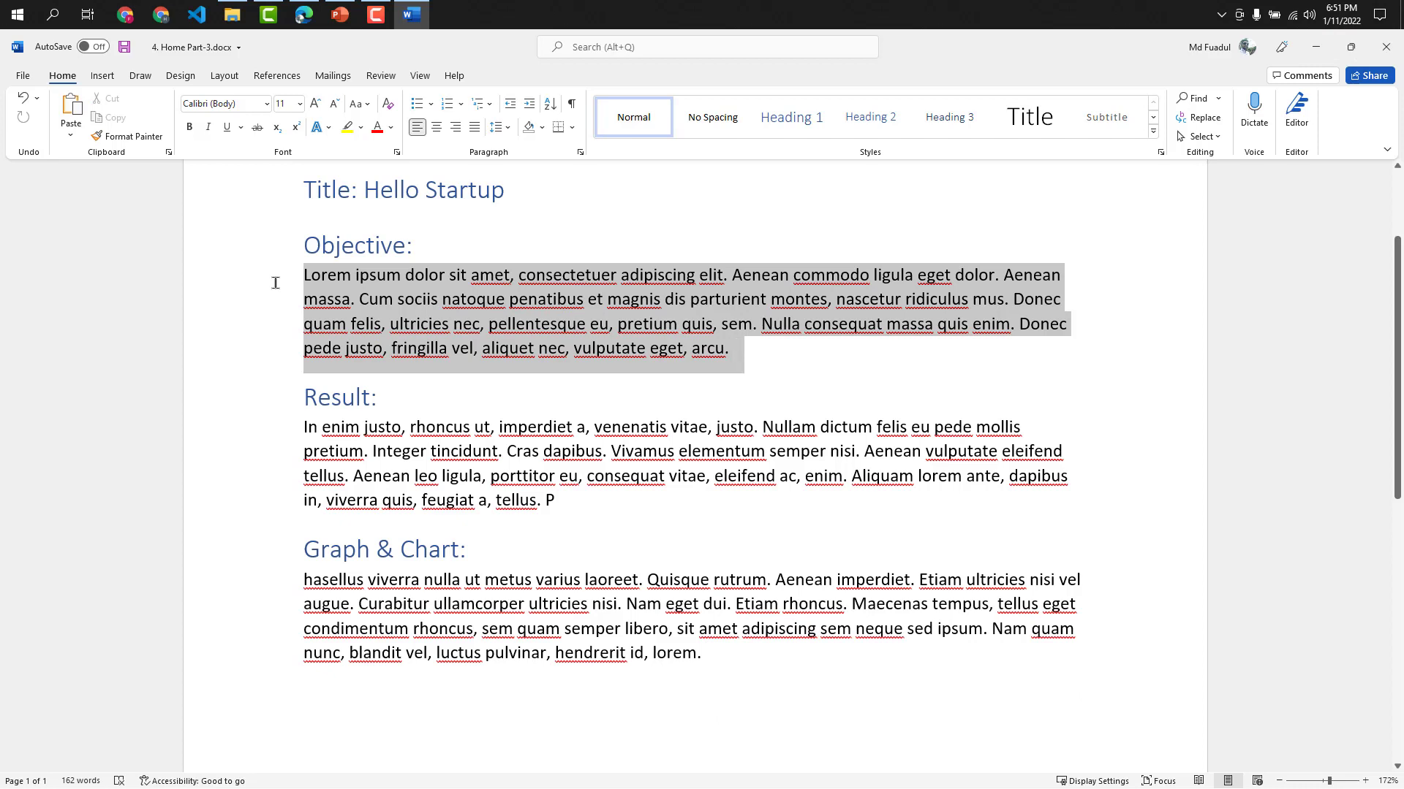
Step: Justify the Objective, Result and Graph & Chart paragraphs, then type 'Instrument' on a new line below
{"action": "left_click", "coordinate": [474, 127]}
{"action": "left_click_drag", "start_coordinate": [573, 516], "coordinate": [301, 428]}
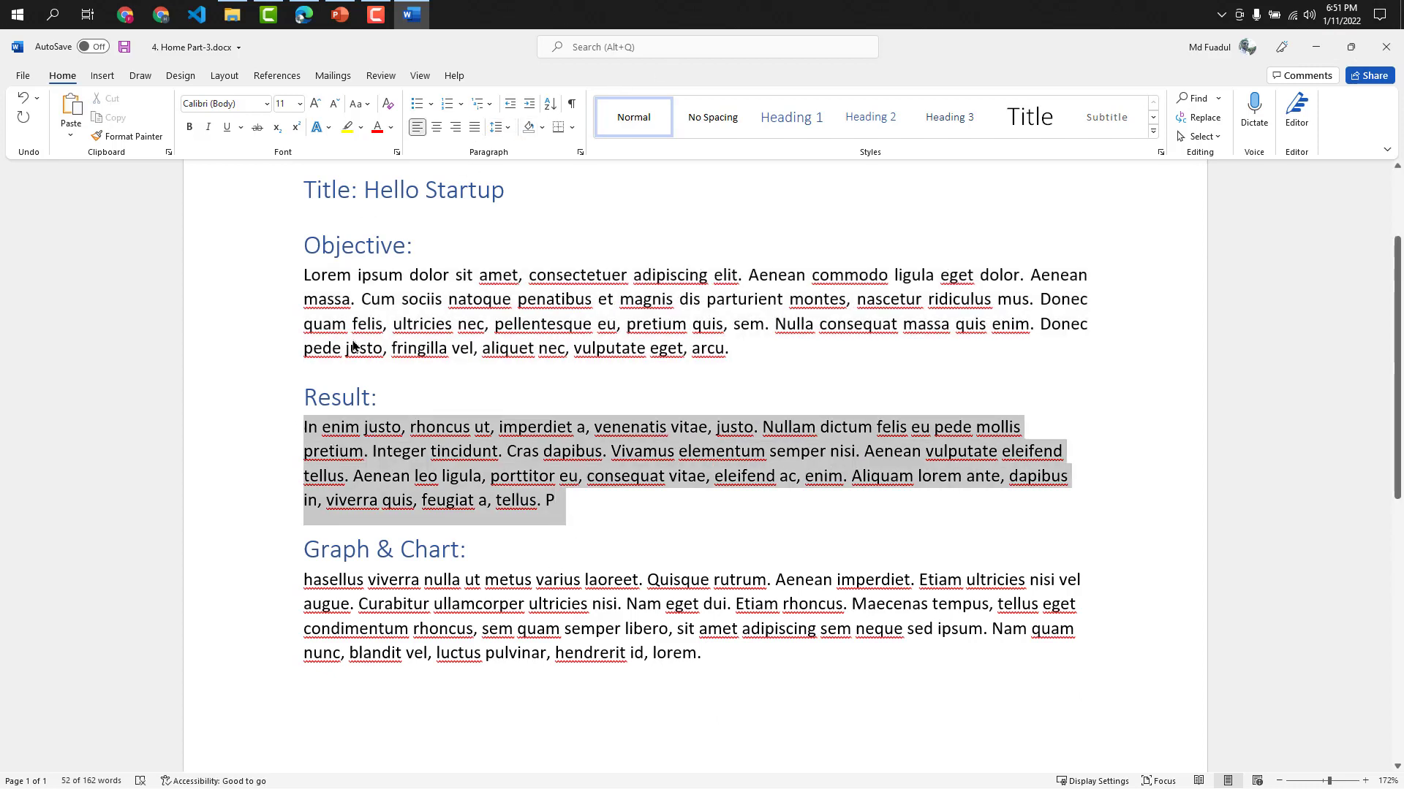
{"action": "left_click", "coordinate": [473, 128]}
{"action": "left_click", "coordinate": [706, 647]}
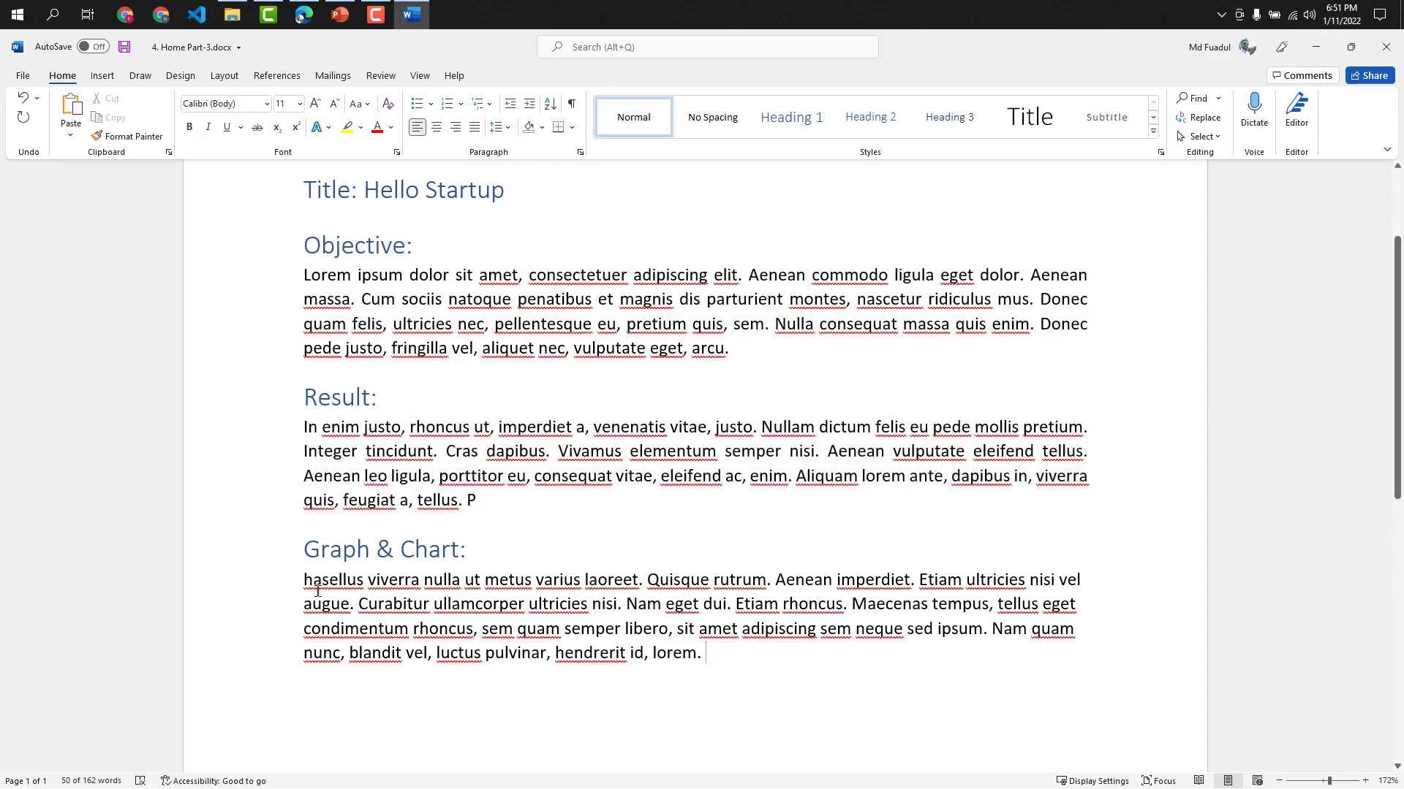
{"action": "left_click", "coordinate": [293, 579], "text": "shift"}
{"action": "left_click", "coordinate": [474, 127]}
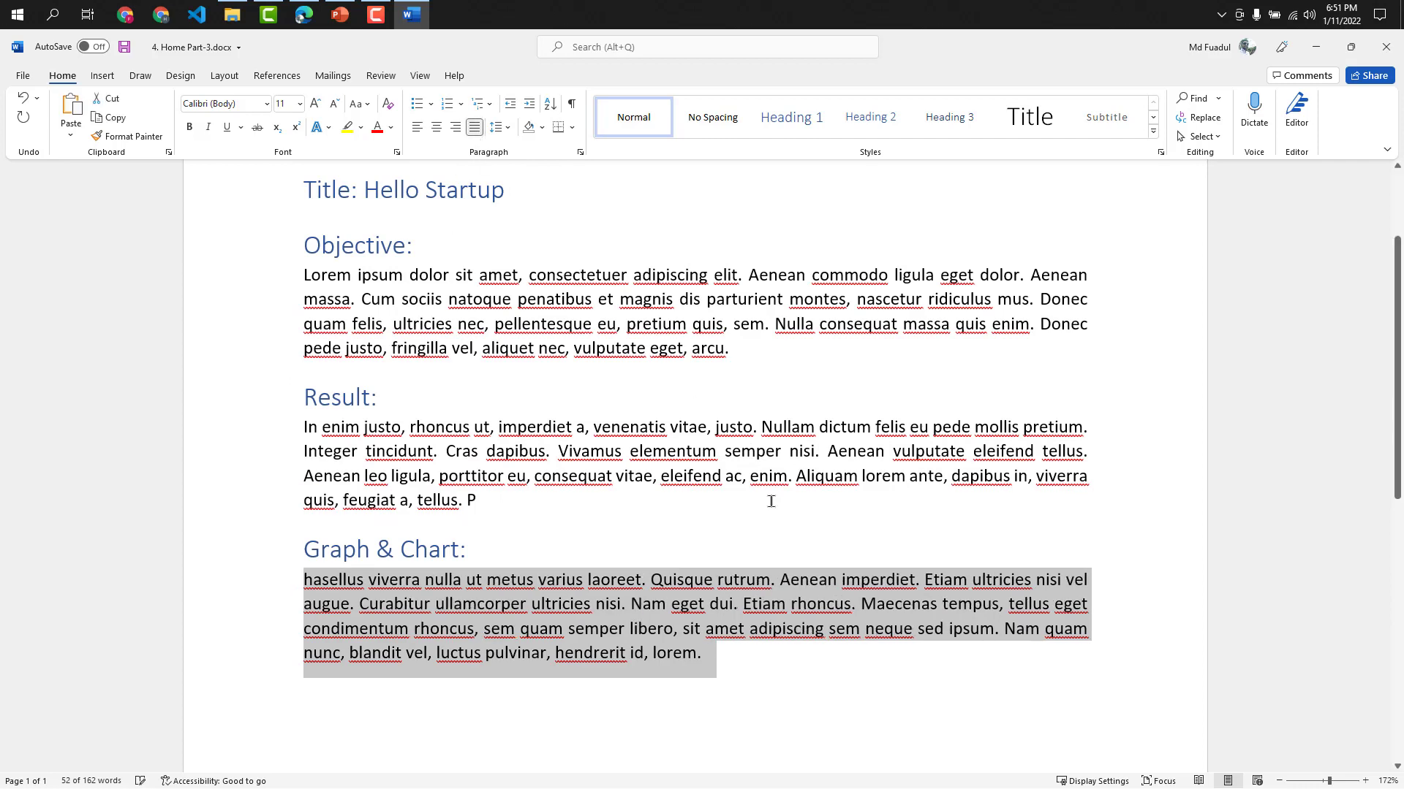
{"action": "left_click", "coordinate": [791, 604]}
{"action": "scroll", "coordinate": [734, 648], "scroll_direction": "up", "scroll_amount": 2}
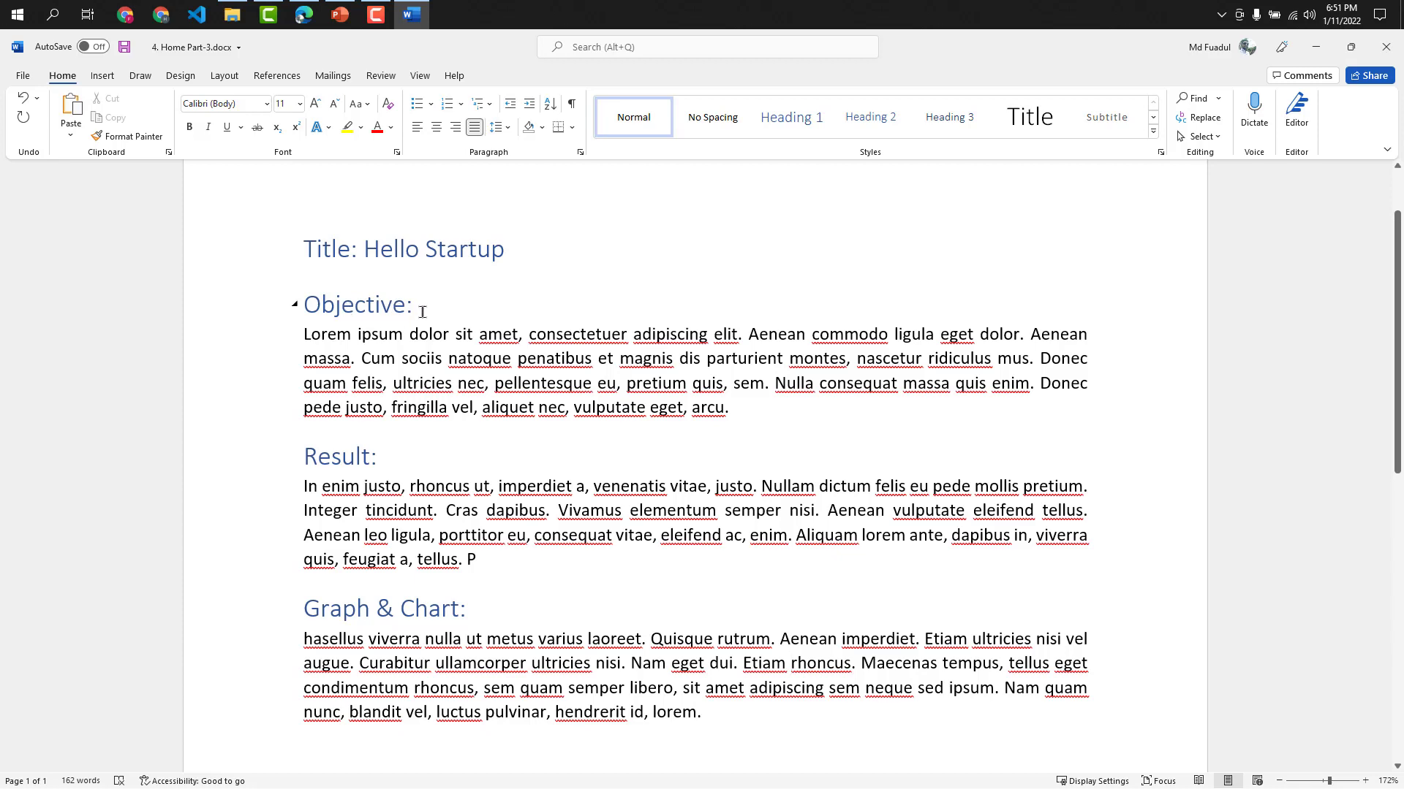
{"action": "scroll", "coordinate": [551, 621], "scroll_direction": "down", "scroll_amount": 2}
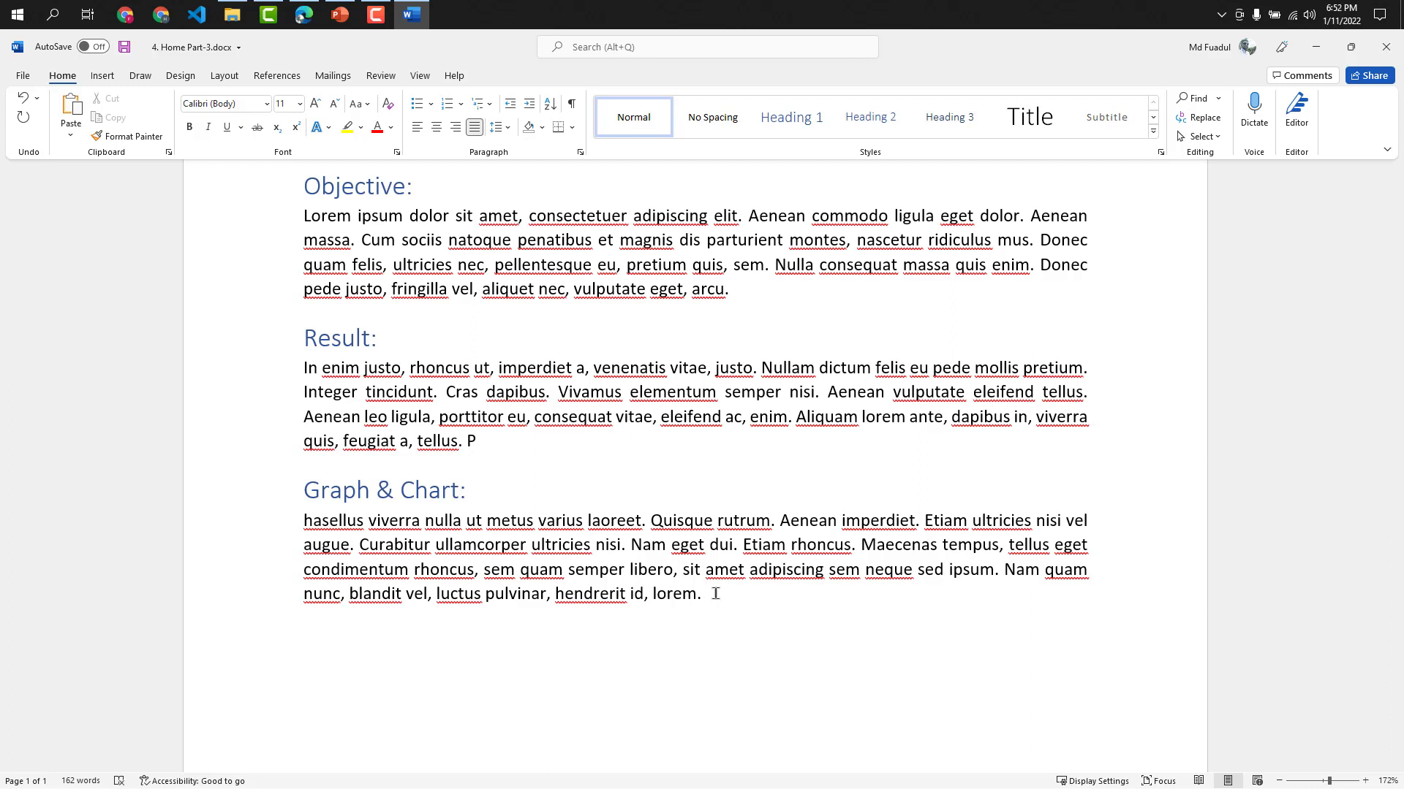
{"action": "type", "text": "Instrument-1:"}
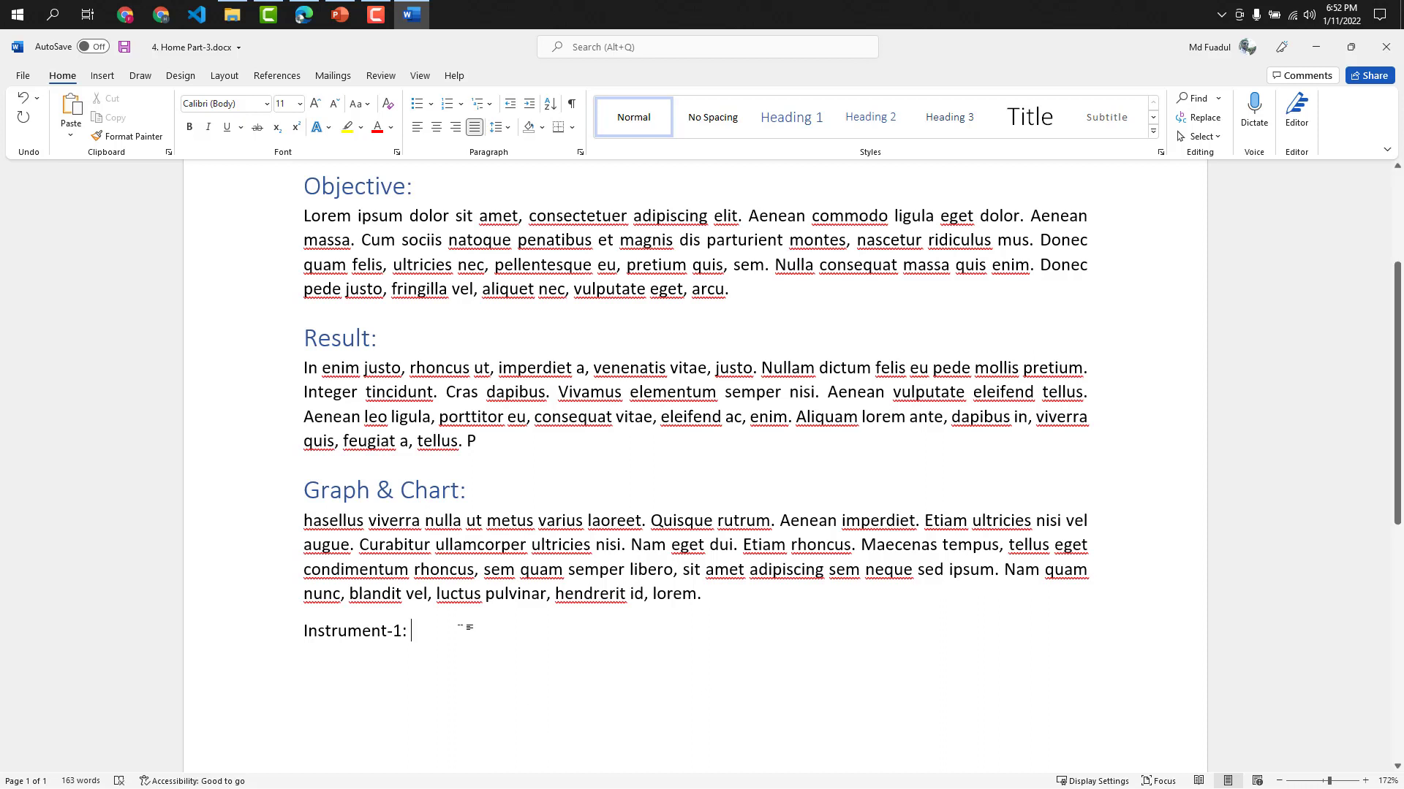
Step: Duplicate the Instrument-1: line twice beneath itself
{"action": "left_click_drag", "start_coordinate": [428, 630], "coordinate": [329, 631]}
{"action": "key", "text": "ctrl+c"}
{"action": "left_click", "coordinate": [440, 639]}
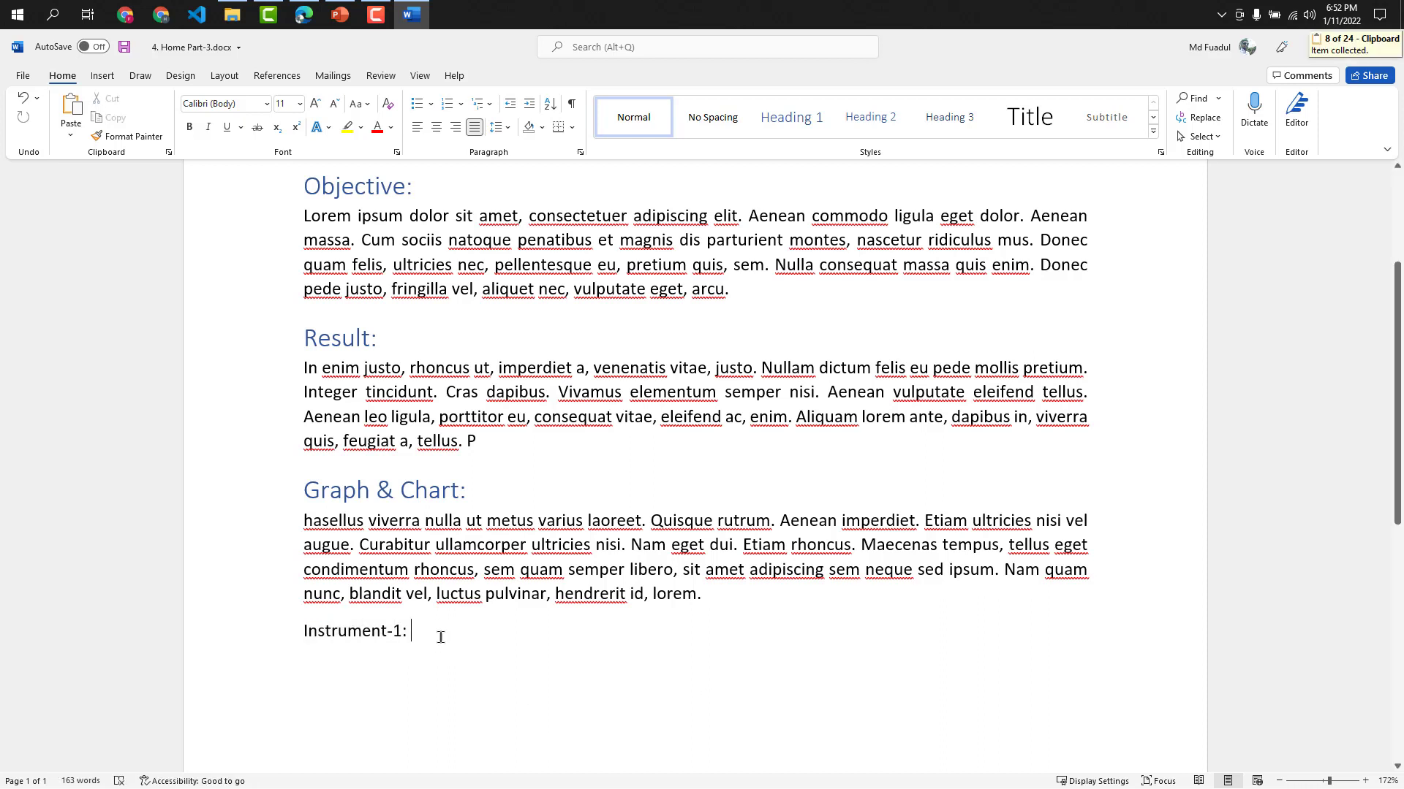
{"action": "key", "text": "Return"}
{"action": "key", "text": "ctrl+v"}
{"action": "key", "text": "Return"}
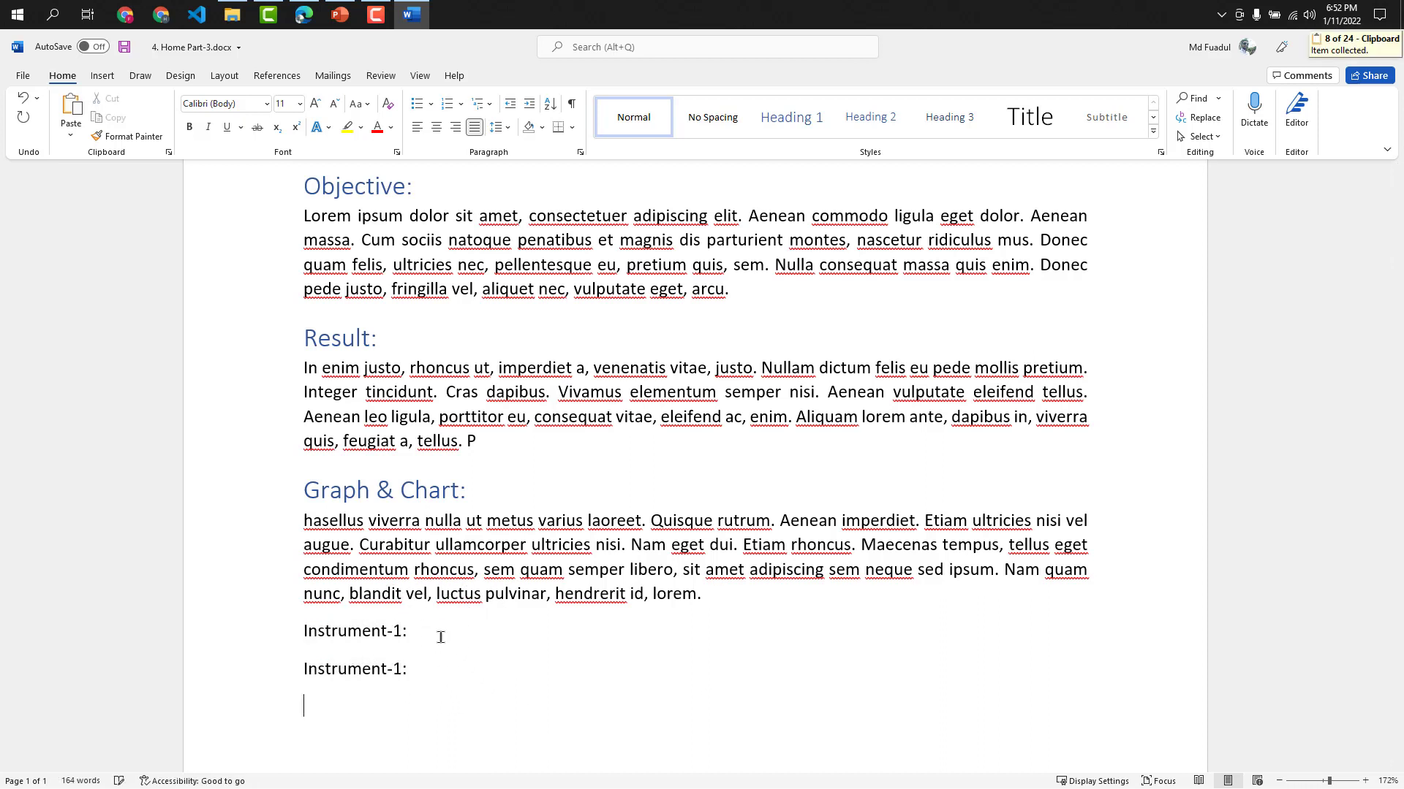
{"action": "key", "text": "ctrl+v"}
Step: Renumber the copies to Instrument-2: and Instrument-3:, then select all three lines
{"action": "left_click", "coordinate": [403, 669]}
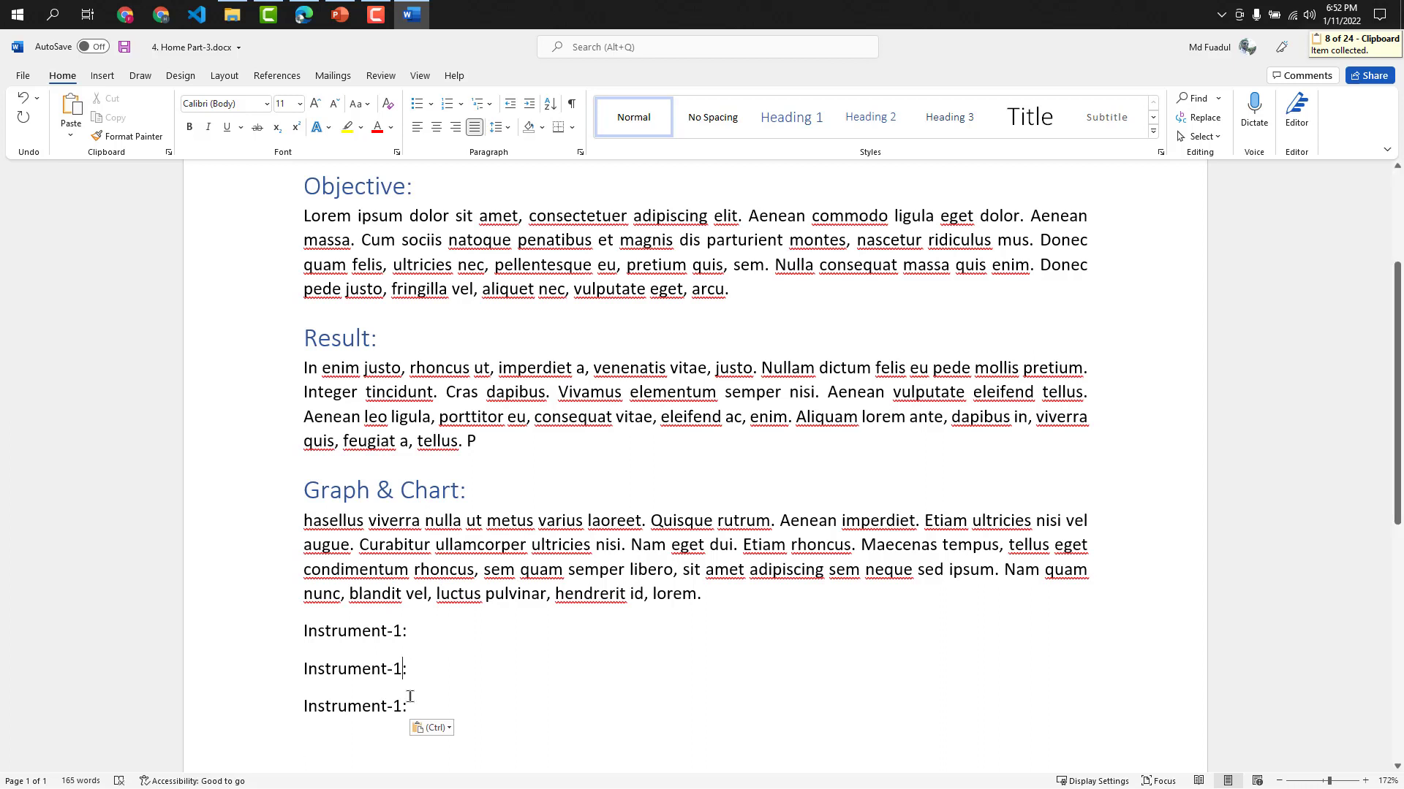
{"action": "key", "text": "BackSpace"}
{"action": "type", "text": "2"}
{"action": "left_click", "coordinate": [396, 707]}
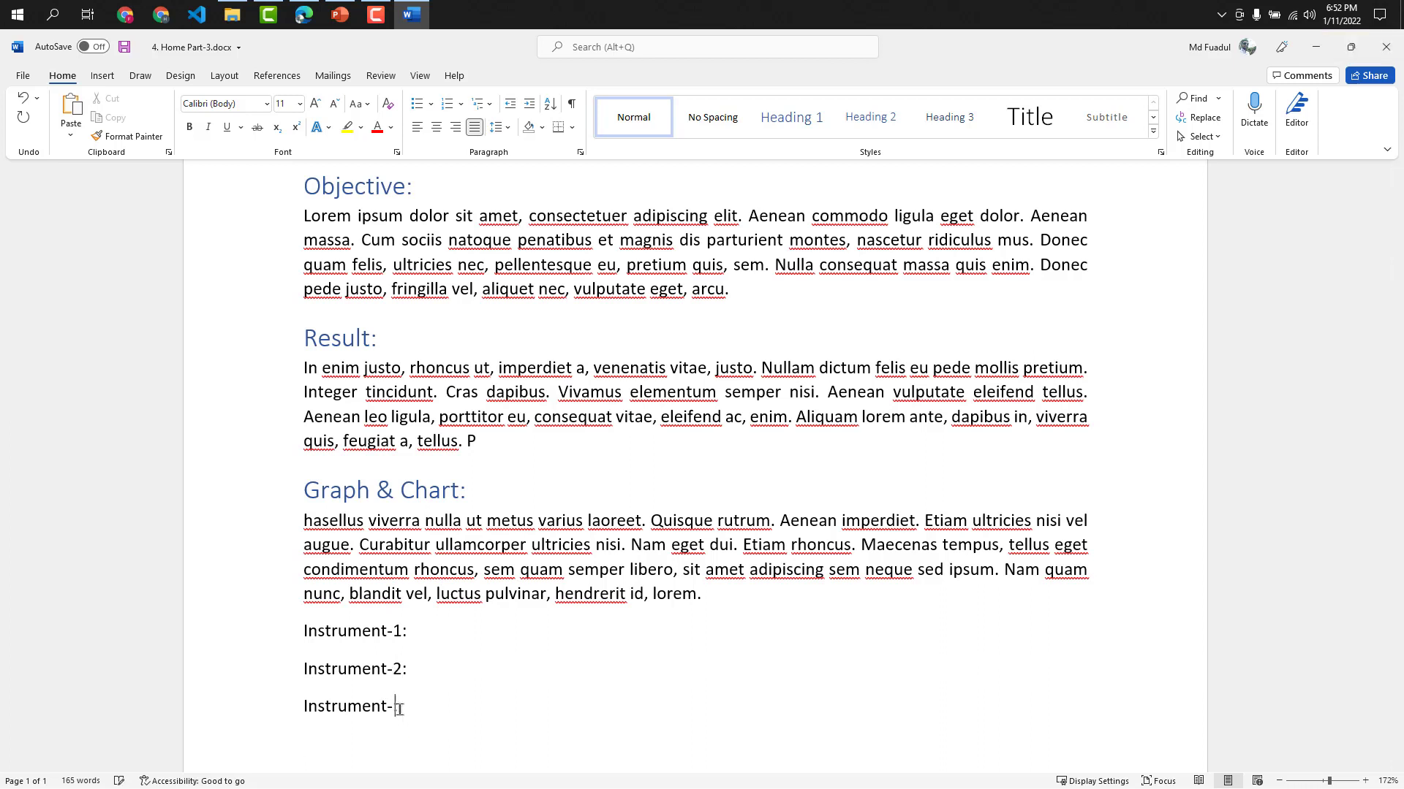
{"action": "type", "text": "3:"}
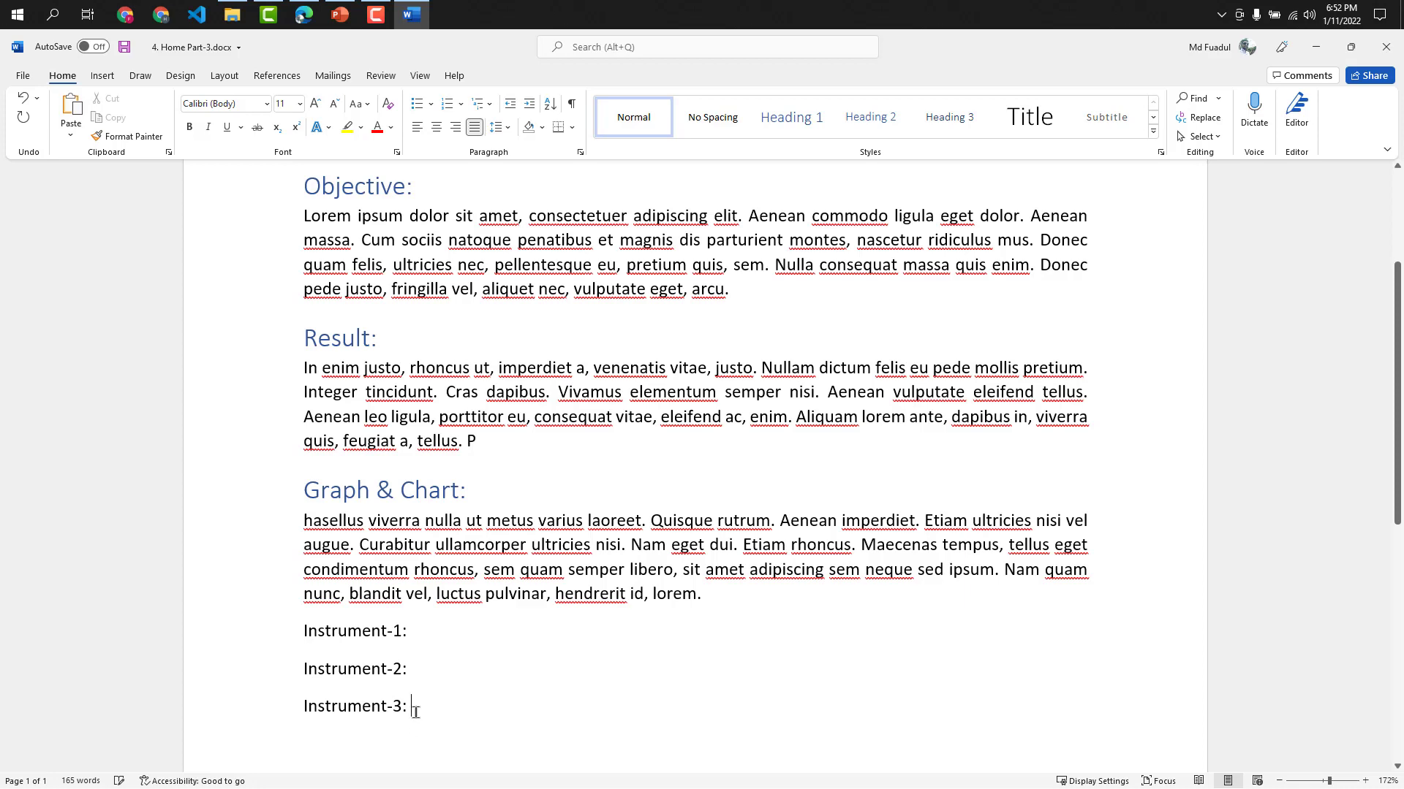
{"action": "left_click_drag", "start_coordinate": [413, 709], "coordinate": [313, 636]}
Step: Apply the Heading 4 style to the three Instrument lines
{"action": "left_click", "coordinate": [871, 117]}
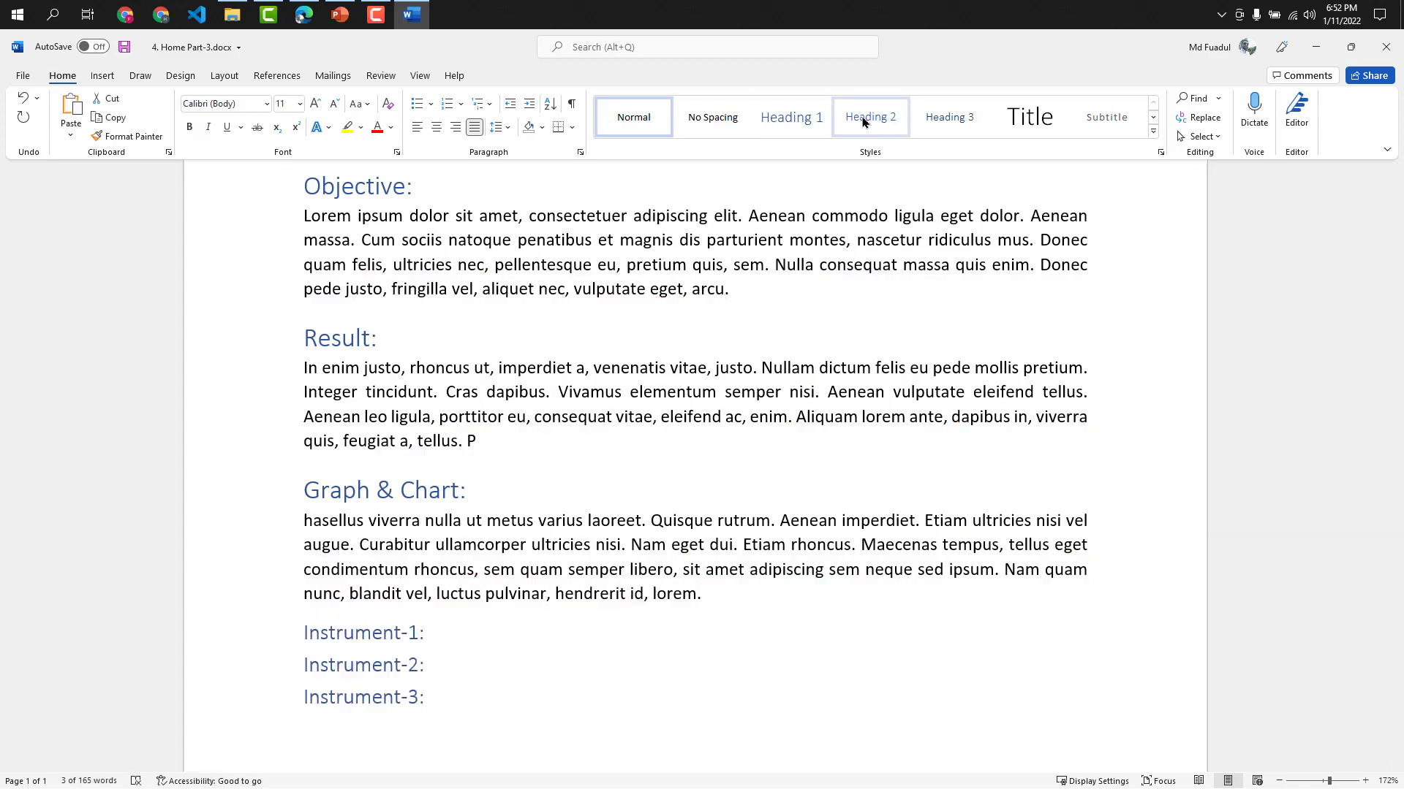
{"action": "left_click", "coordinate": [950, 127]}
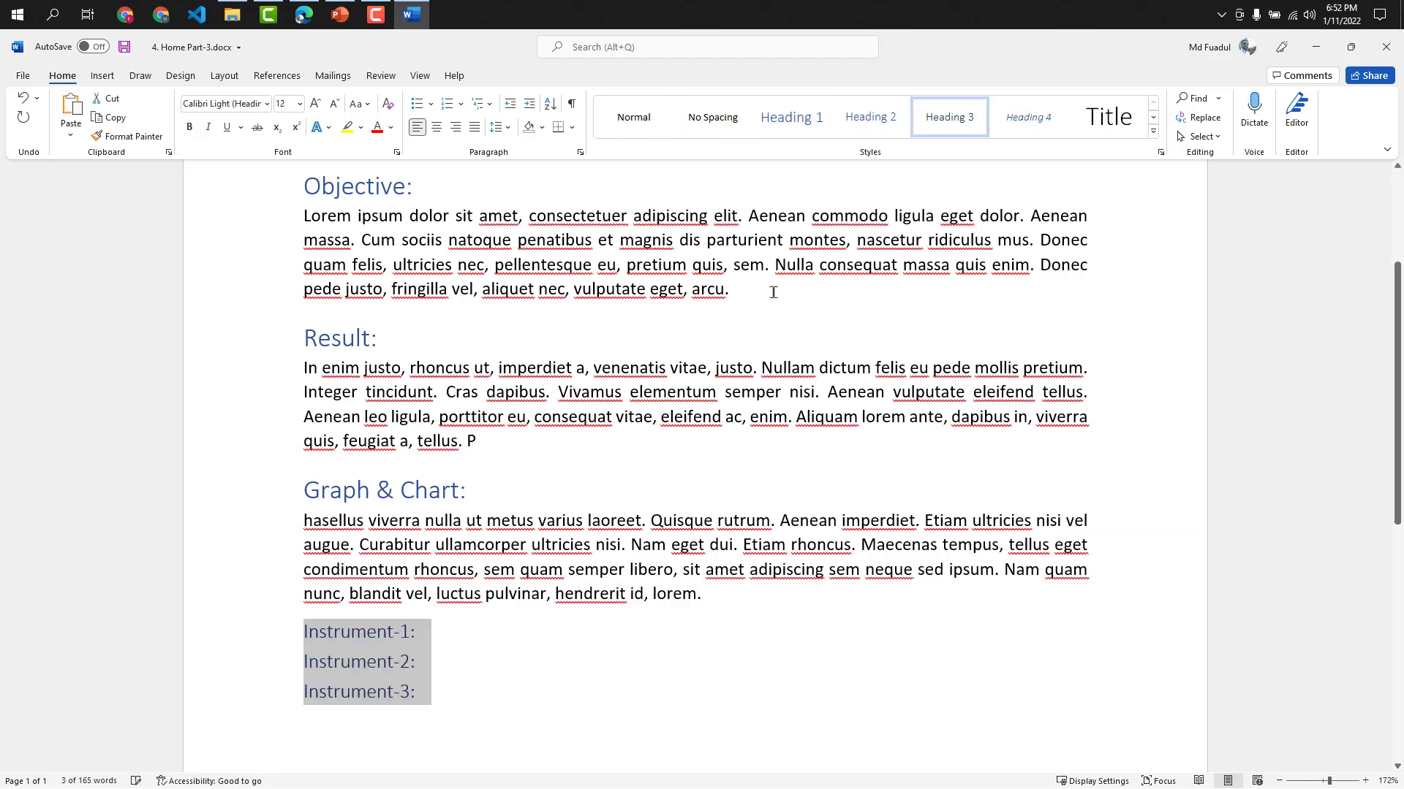
{"action": "left_click", "coordinate": [1028, 118]}
Step: Add an empty line after each of Instrument-1, Instrument-2 and Instrument-3
{"action": "left_click", "coordinate": [464, 687]}
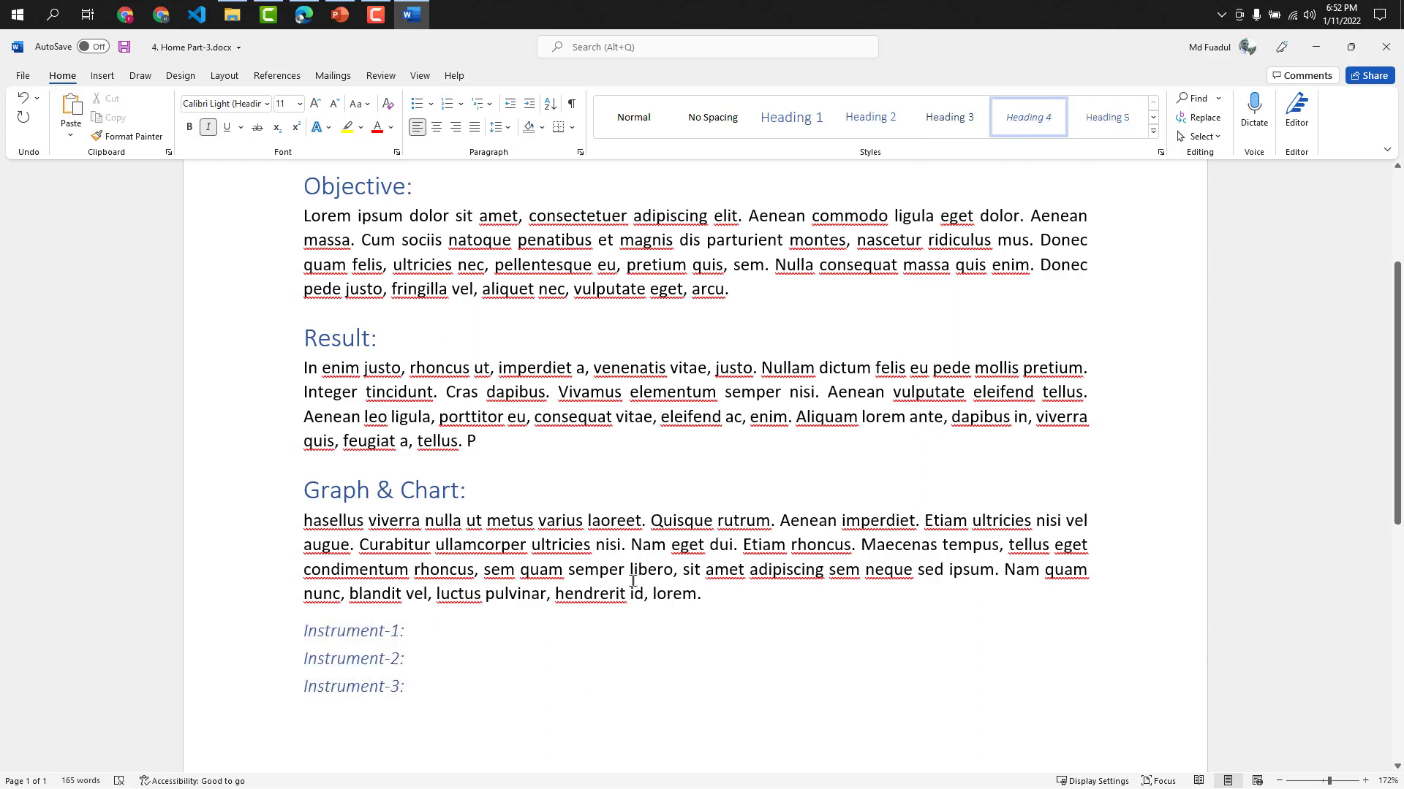
{"action": "key", "text": "Return"}
{"action": "left_click", "coordinate": [457, 690]}
{"action": "key", "text": "Return"}
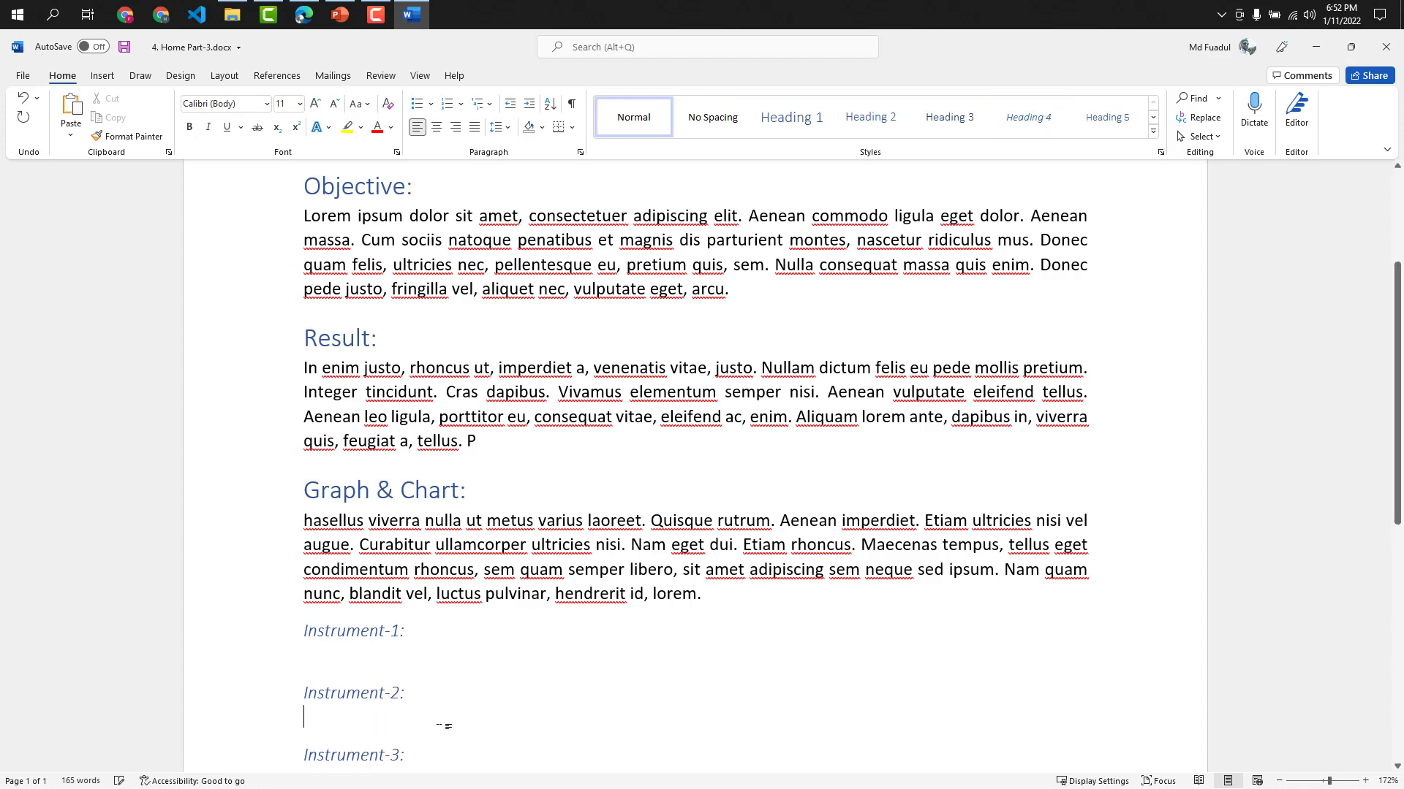
{"action": "scroll", "coordinate": [426, 709], "scroll_direction": "down", "scroll_amount": 1}
{"action": "left_click", "coordinate": [424, 647]}
{"action": "key", "text": "Return"}
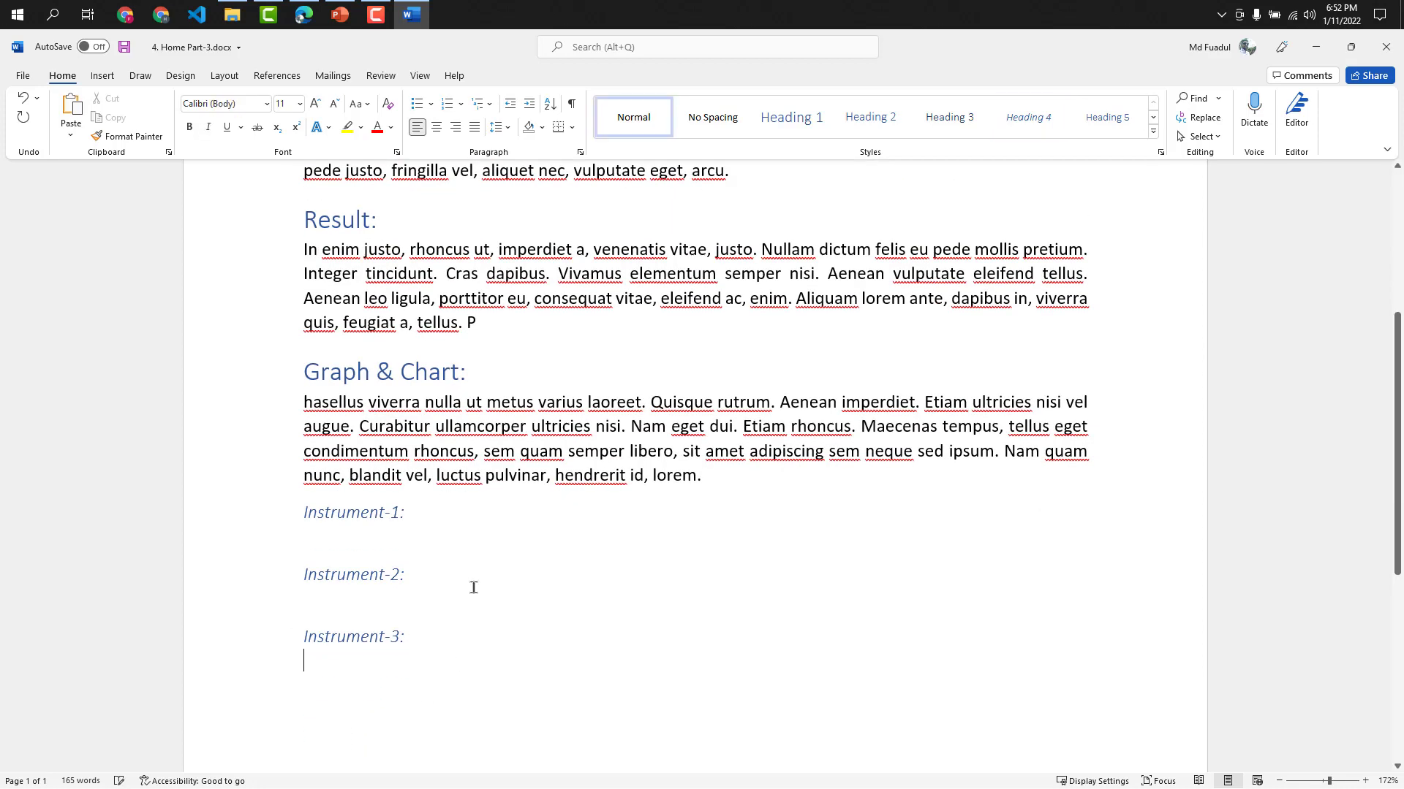
{"action": "scroll", "coordinate": [472, 585], "scroll_direction": "up", "scroll_amount": 1}
{"action": "scroll", "coordinate": [473, 583], "scroll_direction": "up", "scroll_amount": 1}
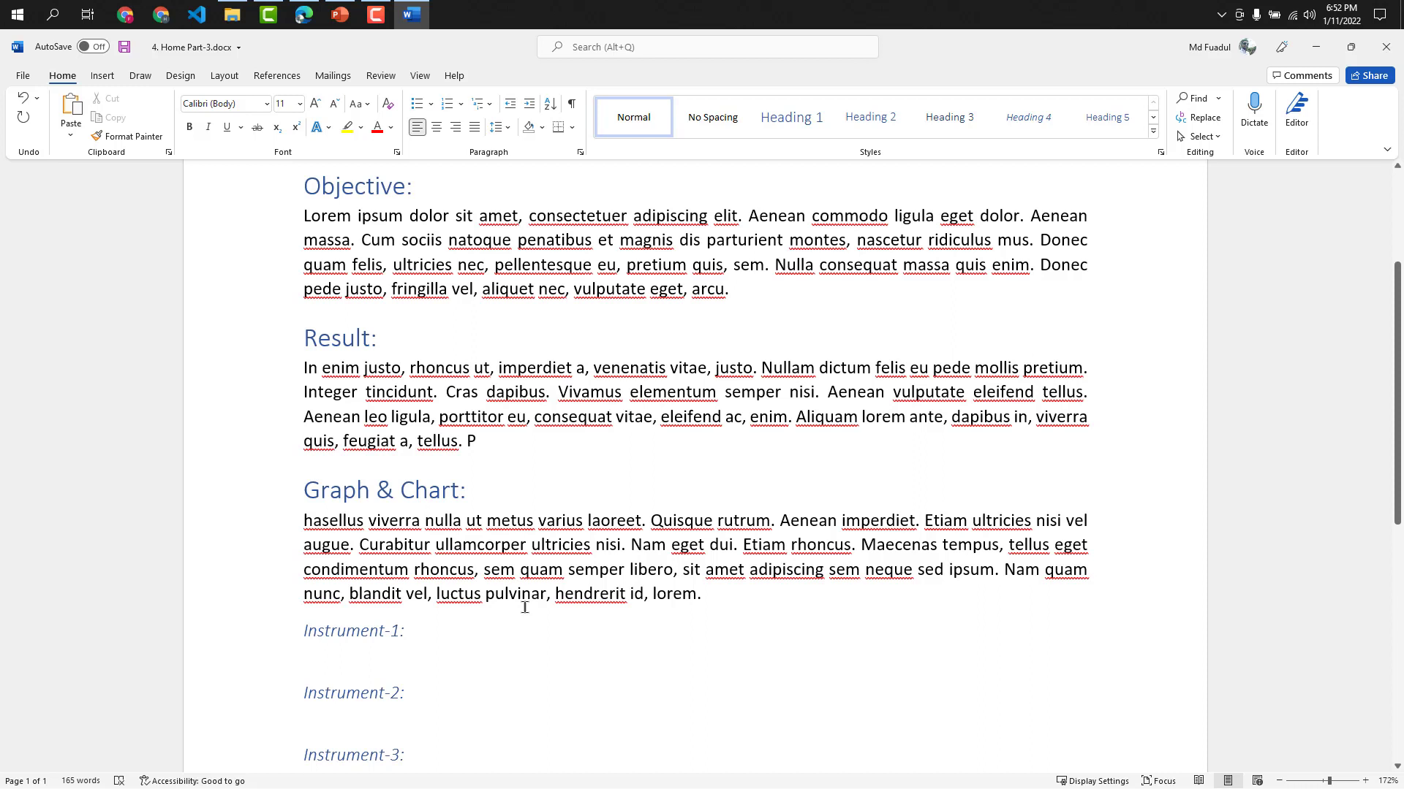
Step: Delete the stray P after 'tellus.' and paste 'vitae, eleifend ac, enim' on a new line below Result
{"action": "left_click", "coordinate": [519, 442]}
{"action": "key", "text": "BackSpace"}
{"action": "left_click_drag", "start_coordinate": [620, 420], "coordinate": [767, 415]}
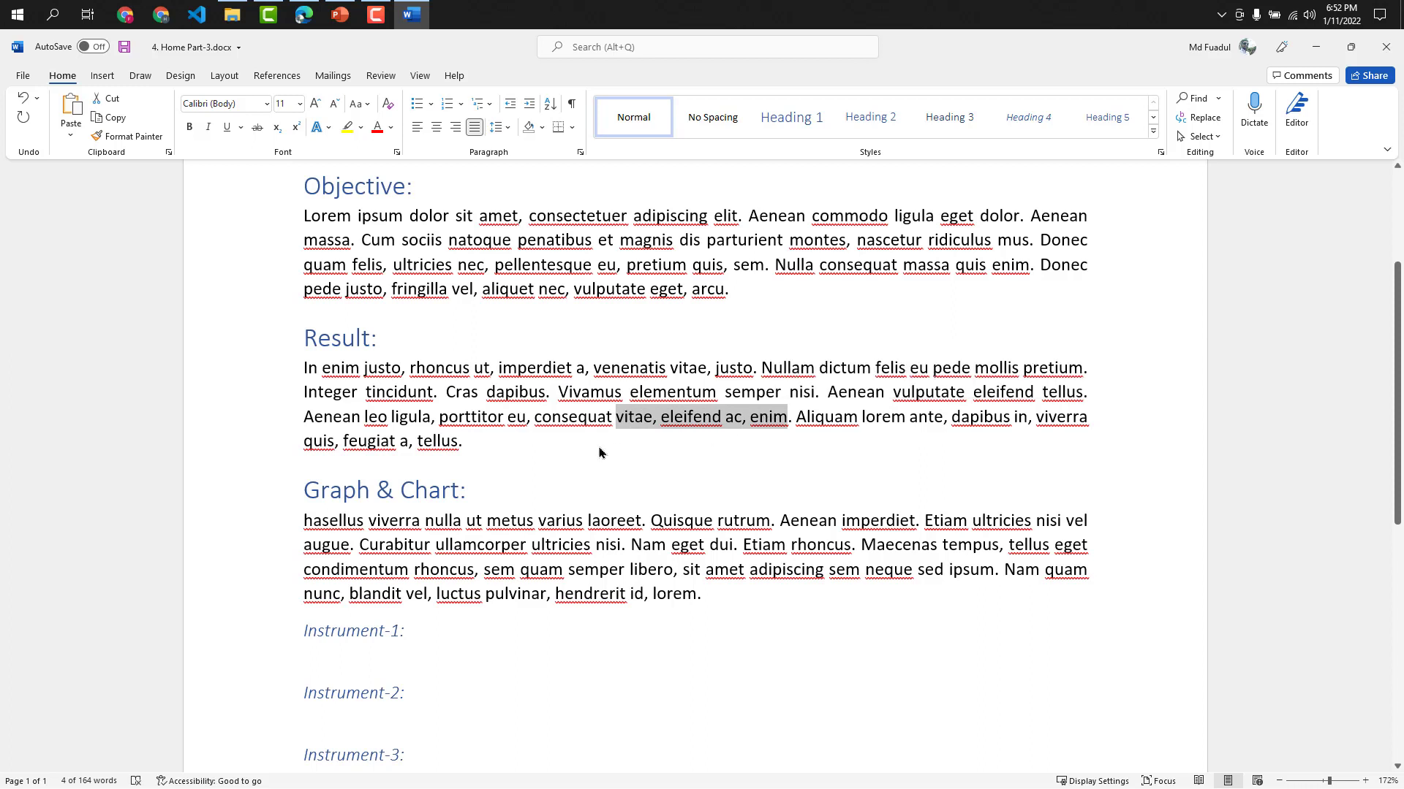
{"action": "key", "text": "ctrl+c"}
{"action": "left_click", "coordinate": [552, 444]}
{"action": "key", "text": "Return"}
{"action": "key", "text": "ctrl+v"}
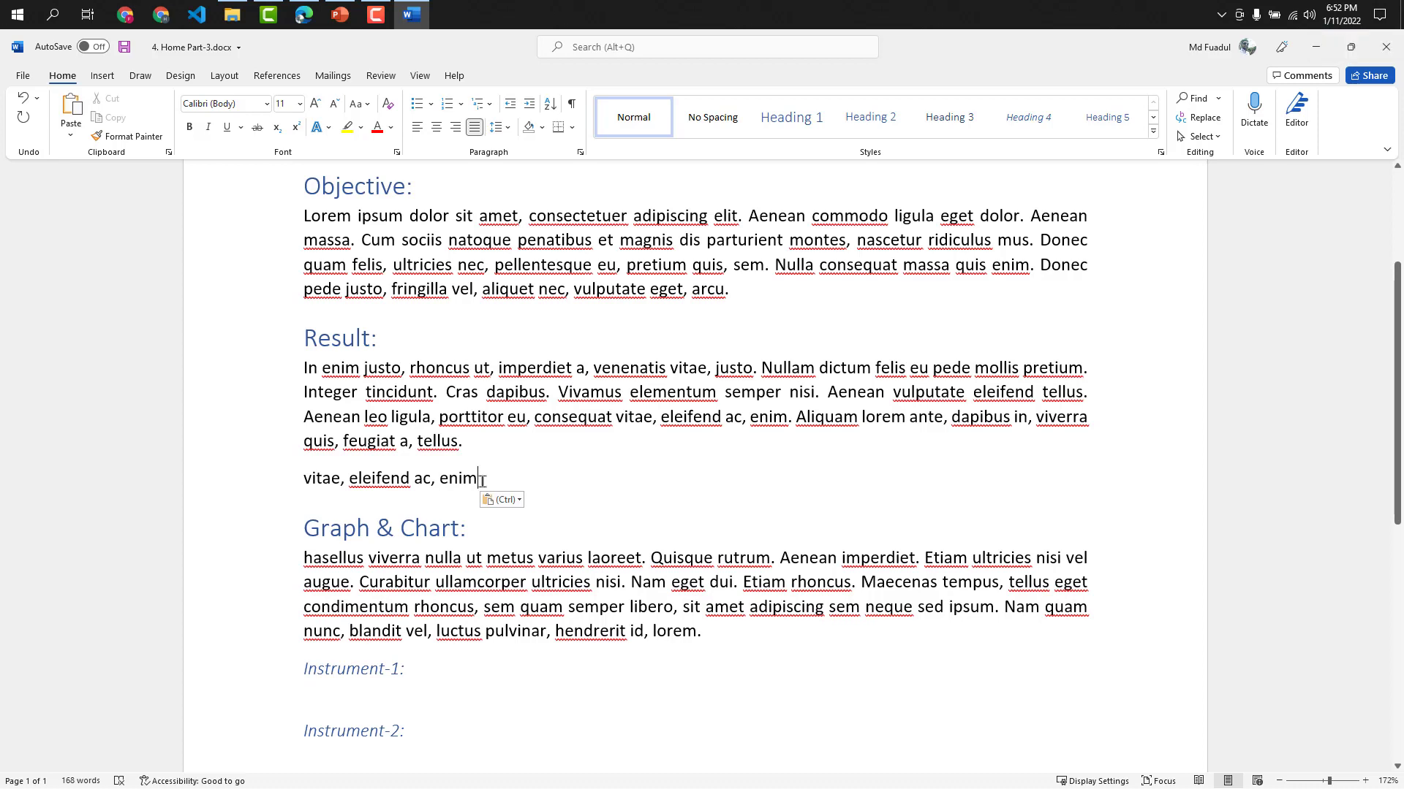
Step: Style the pasted 'vitae, eleifend ac, enim' line as Intense Quote
{"action": "left_click_drag", "start_coordinate": [482, 480], "coordinate": [303, 480]}
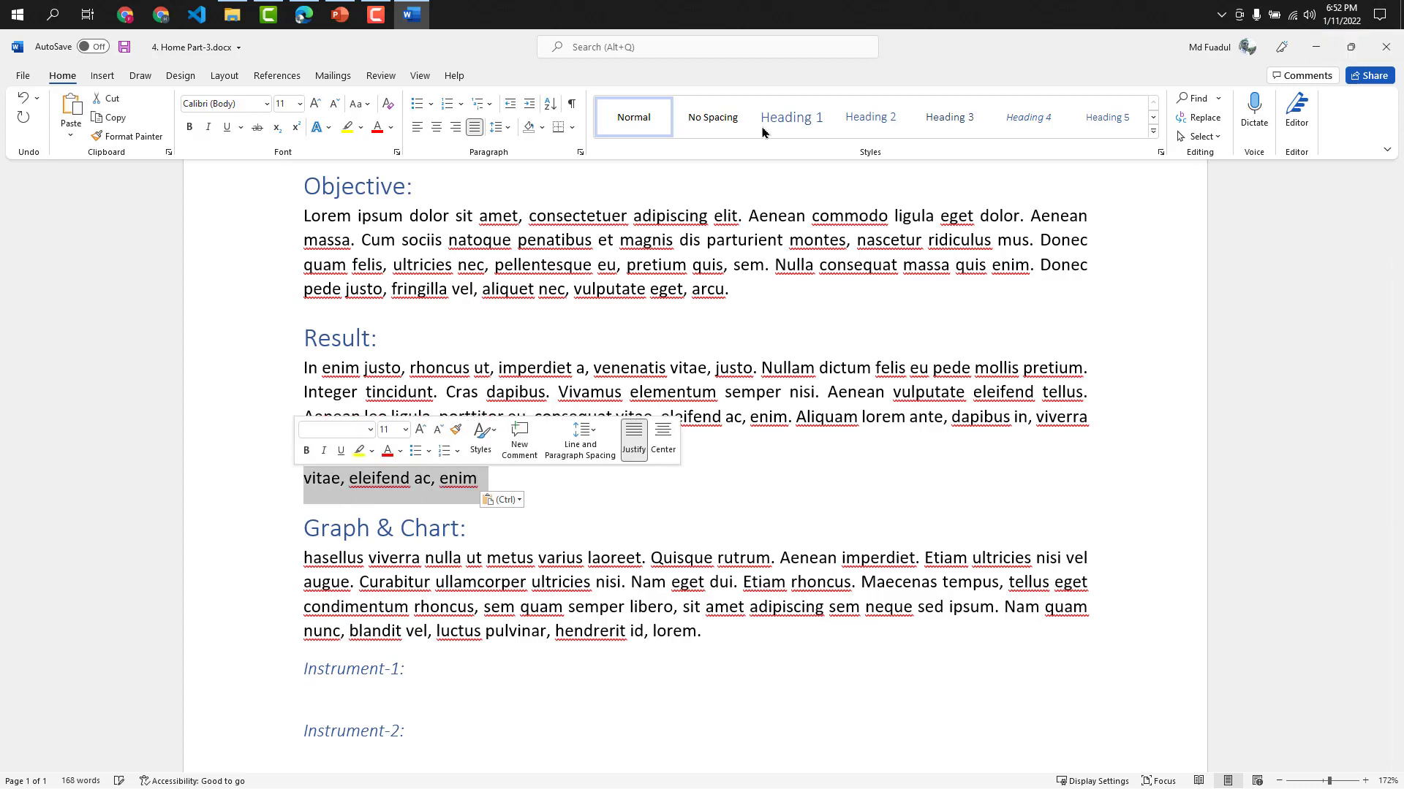
{"action": "left_click", "coordinate": [1152, 133]}
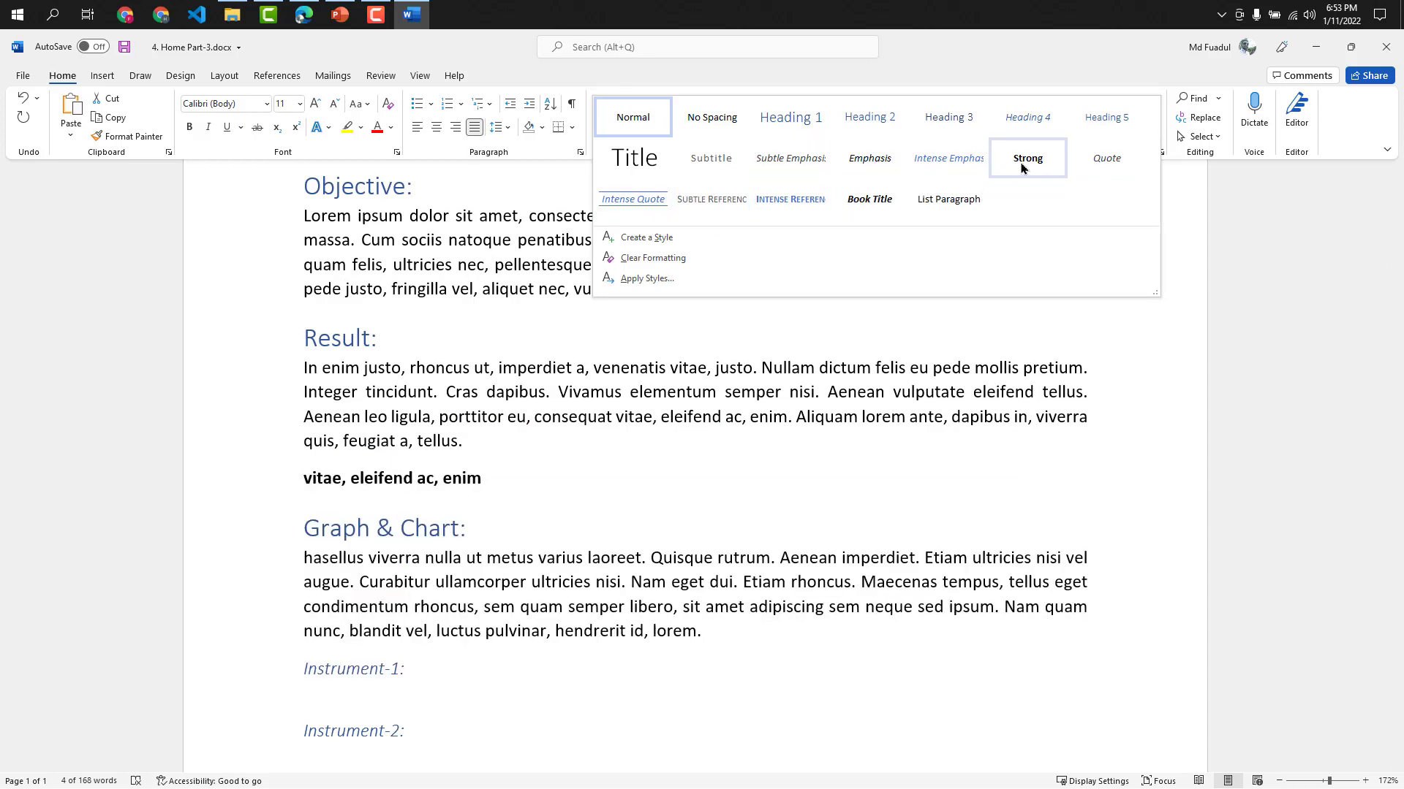
{"action": "left_click", "coordinate": [1103, 167]}
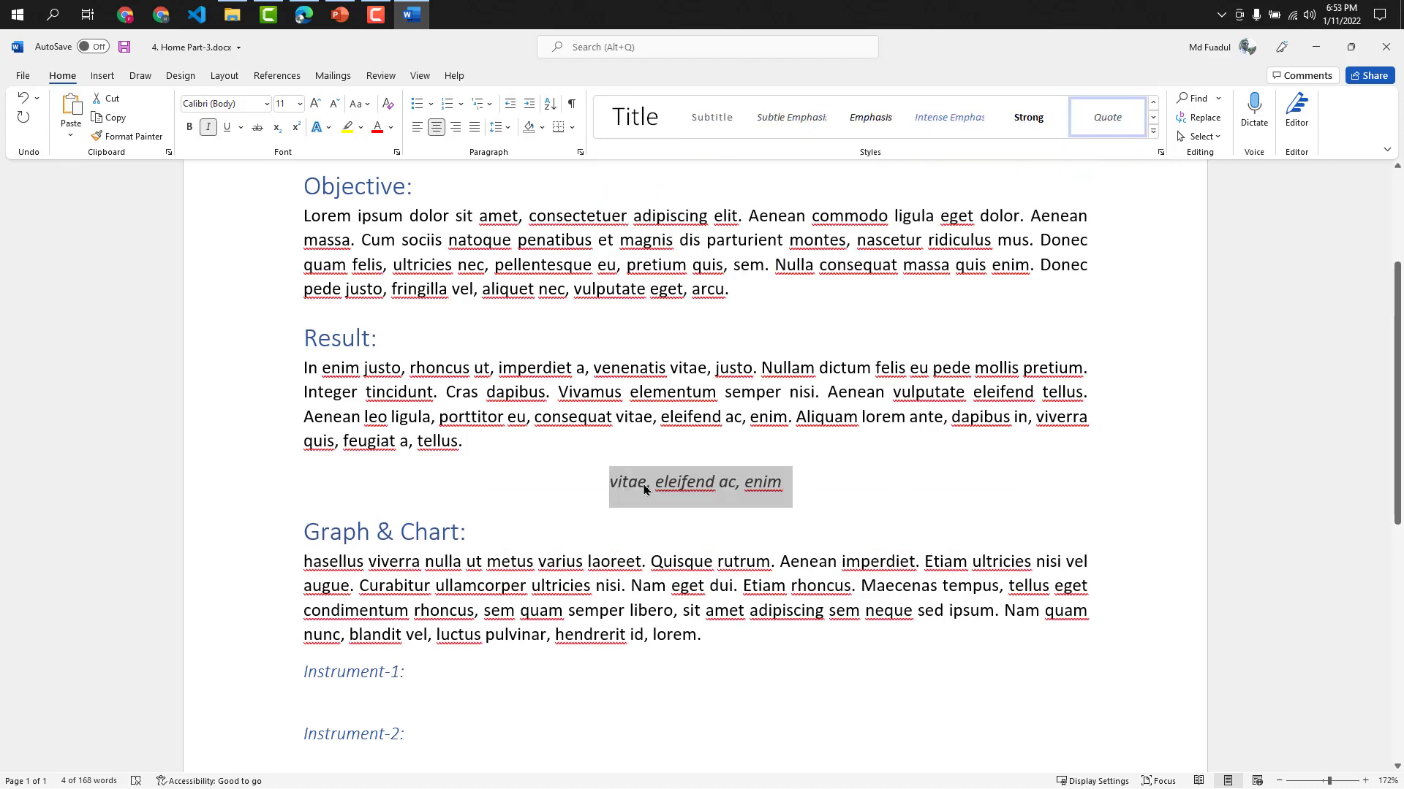
{"action": "left_click", "coordinate": [1152, 131]}
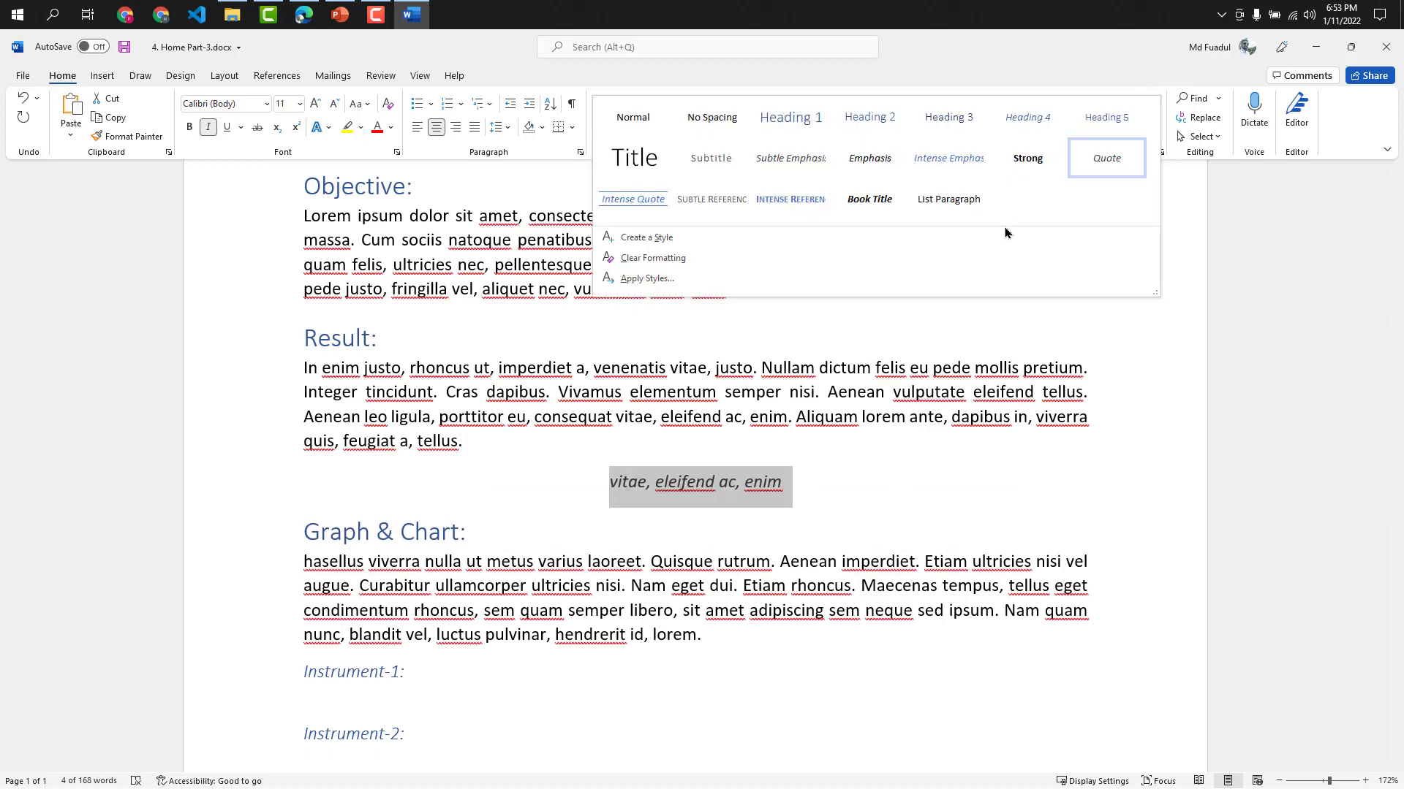
{"action": "left_click", "coordinate": [635, 207]}
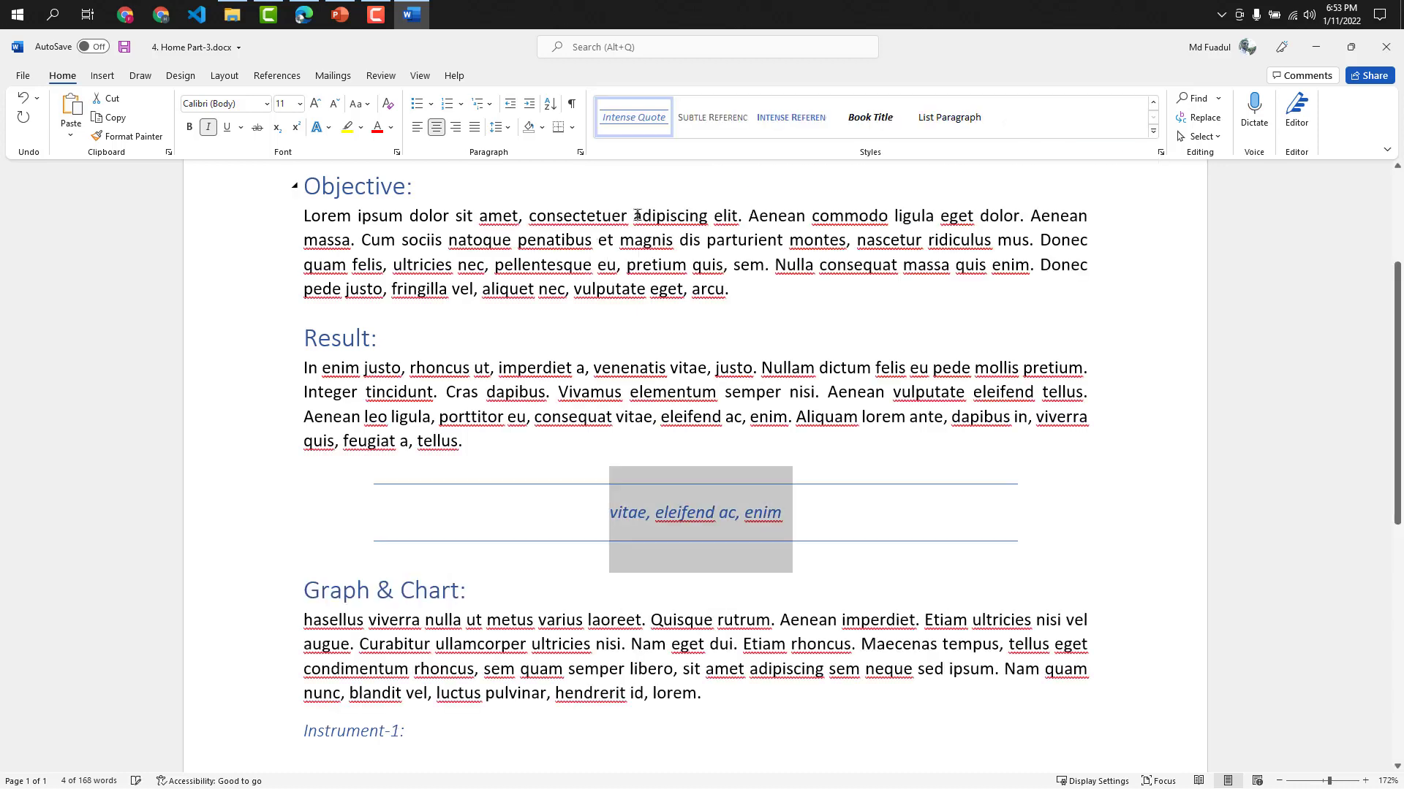
{"action": "left_click", "coordinate": [852, 529]}
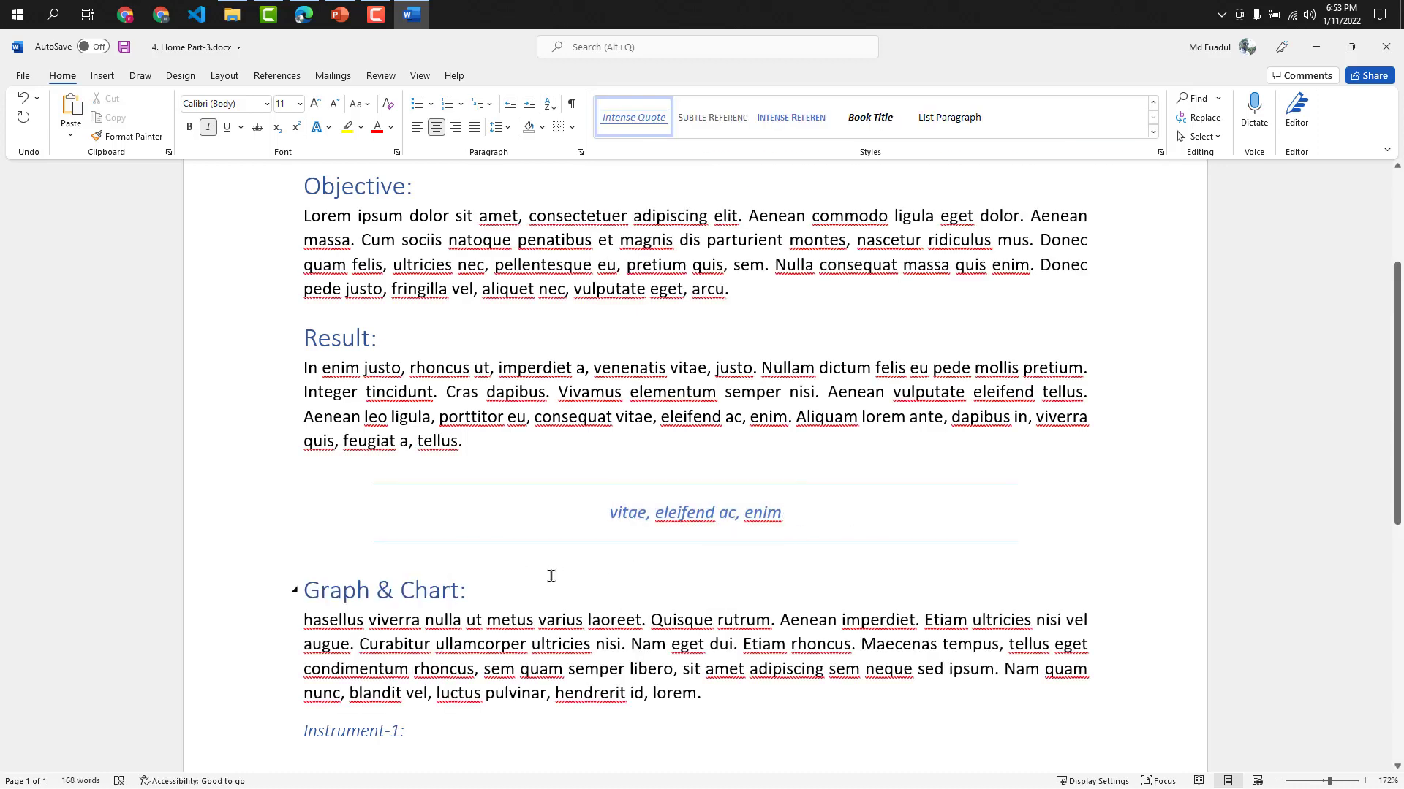
{"action": "left_click", "coordinate": [545, 587]}
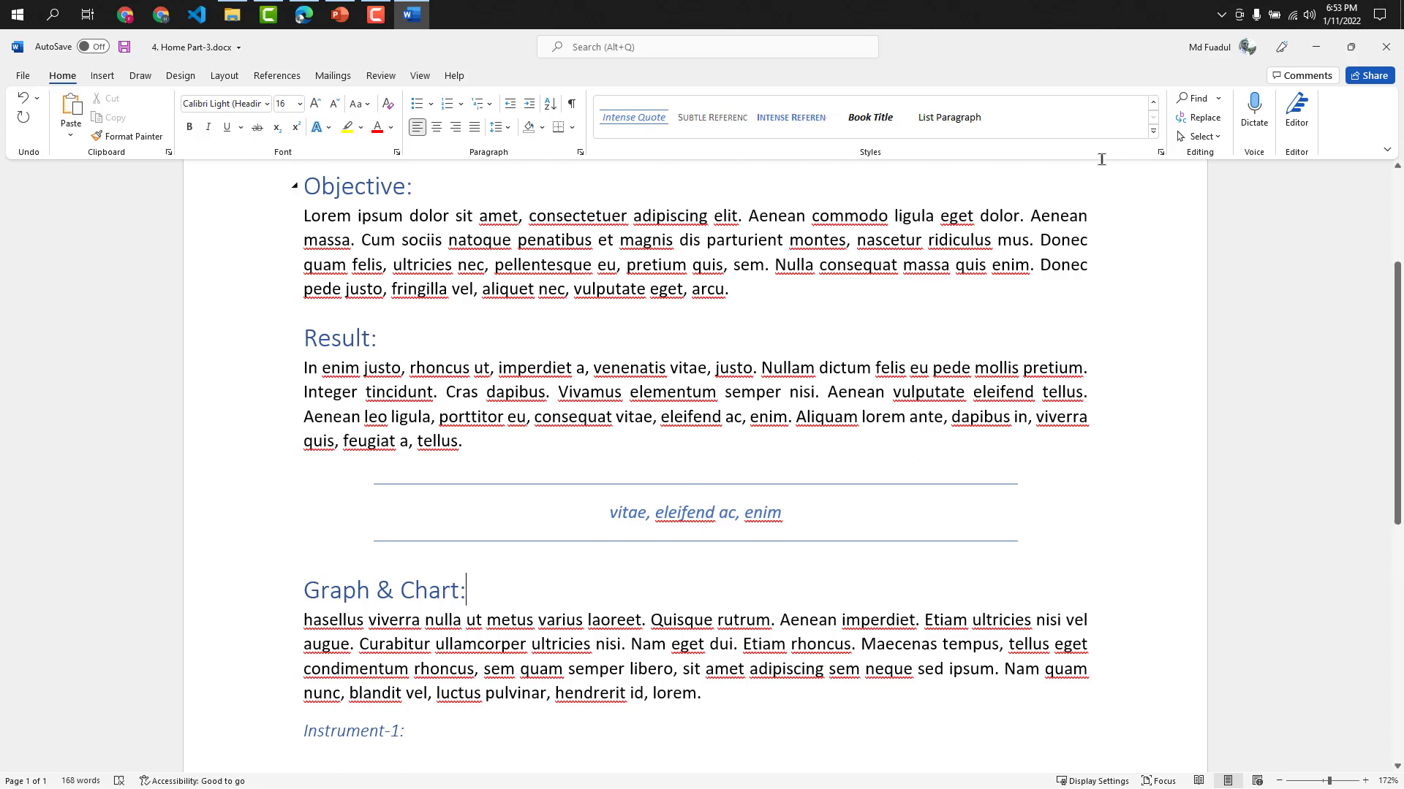
Step: Delete all the document text, then undo to restore it
{"action": "left_click", "coordinate": [729, 419]}
{"action": "key", "text": "ctrl+a"}
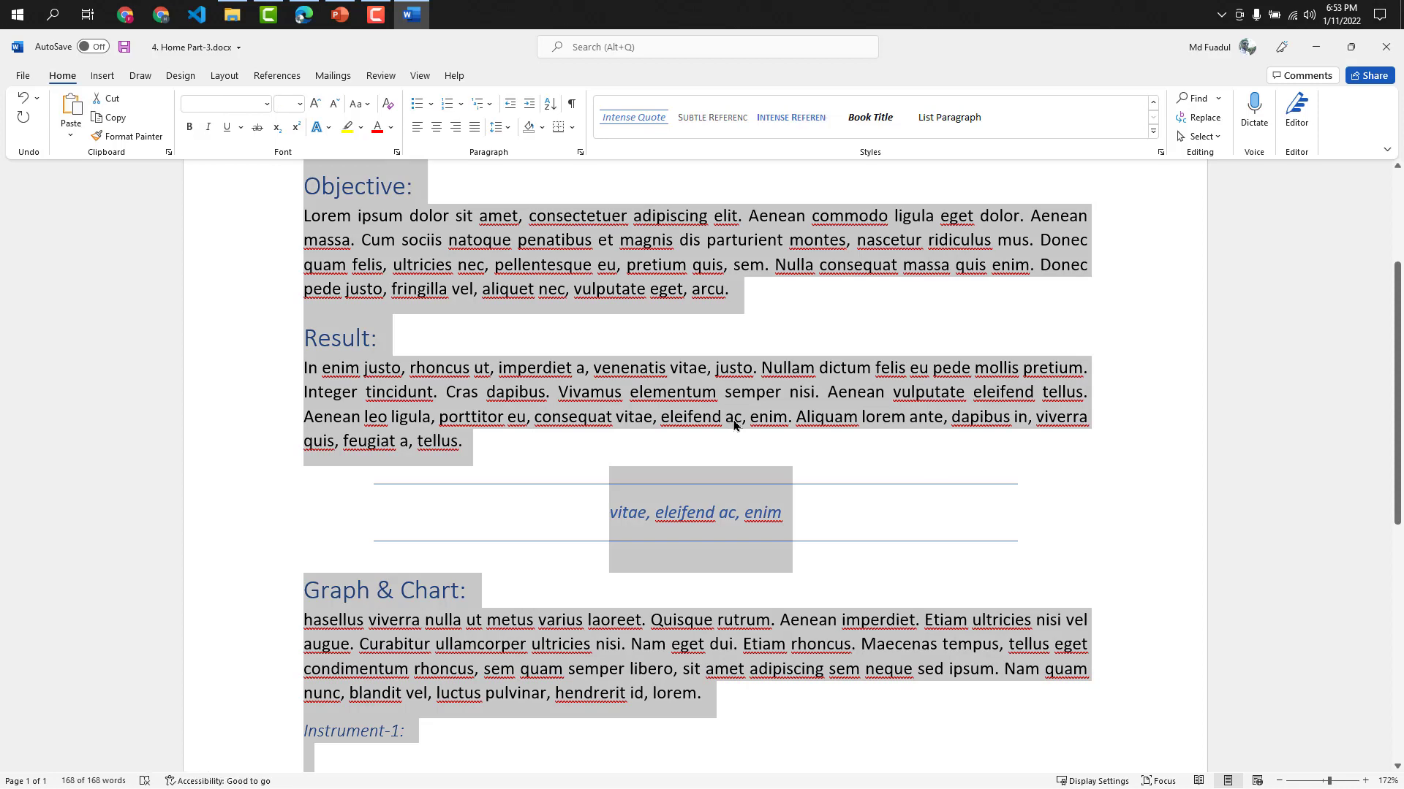
{"action": "key", "text": "Delete"}
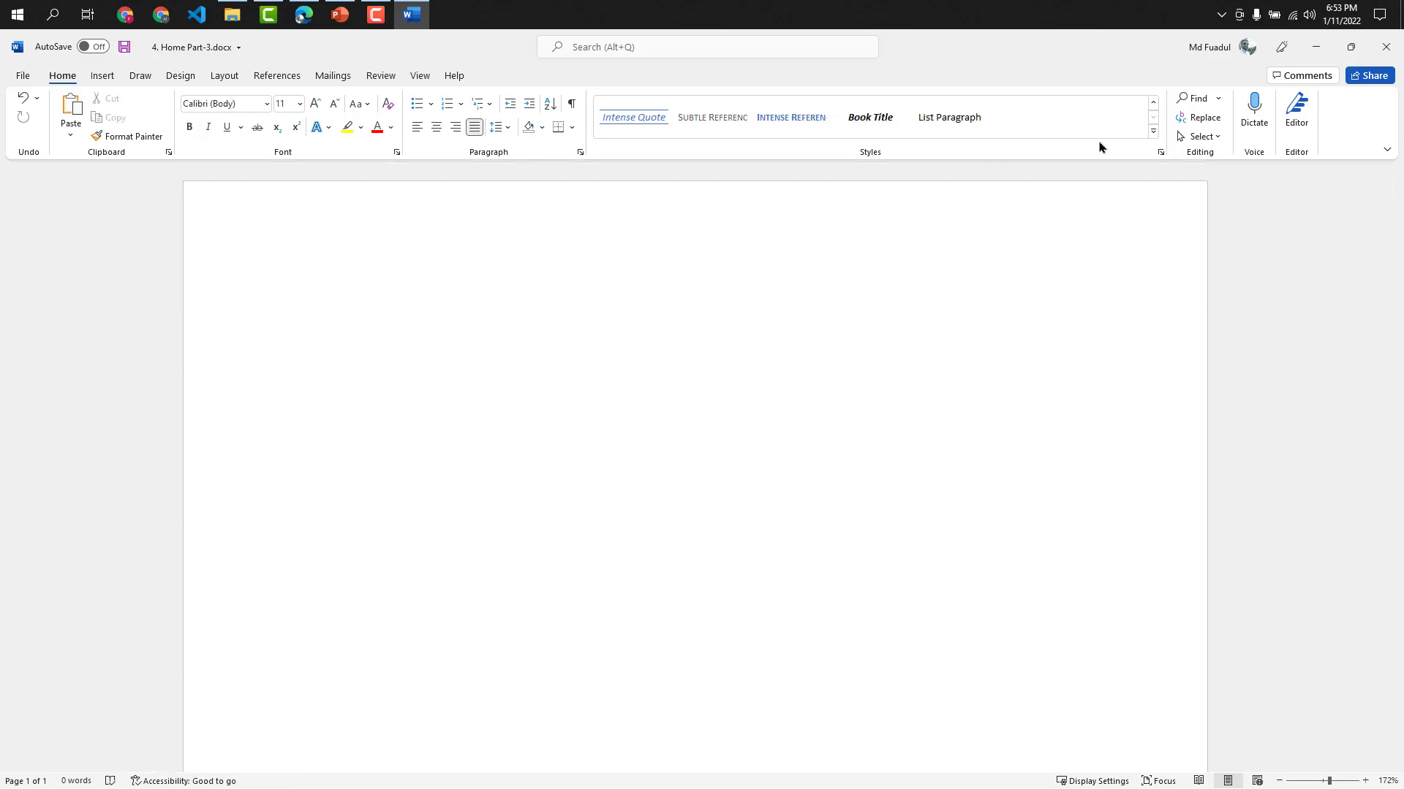
{"action": "left_click", "coordinate": [1152, 131]}
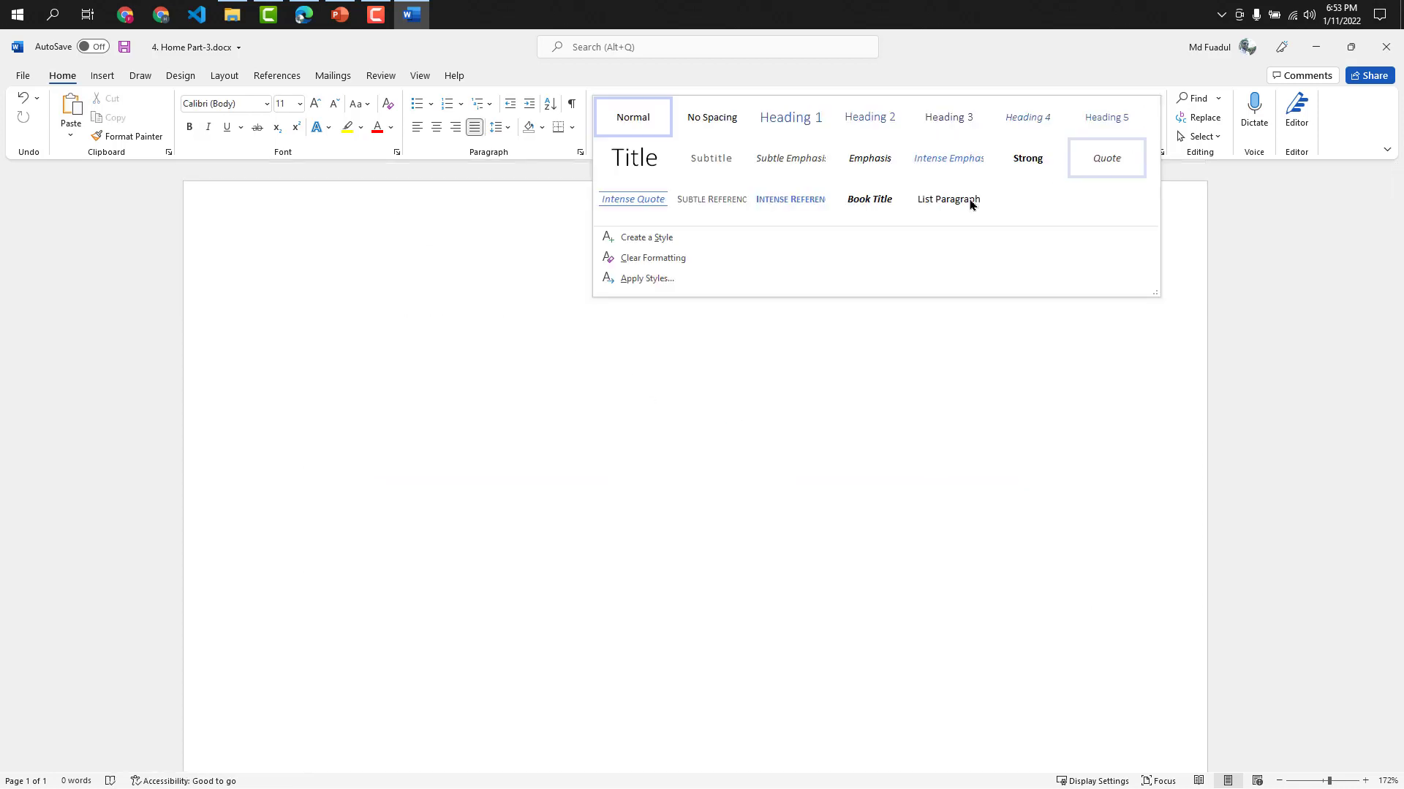
{"action": "left_click", "coordinate": [647, 264]}
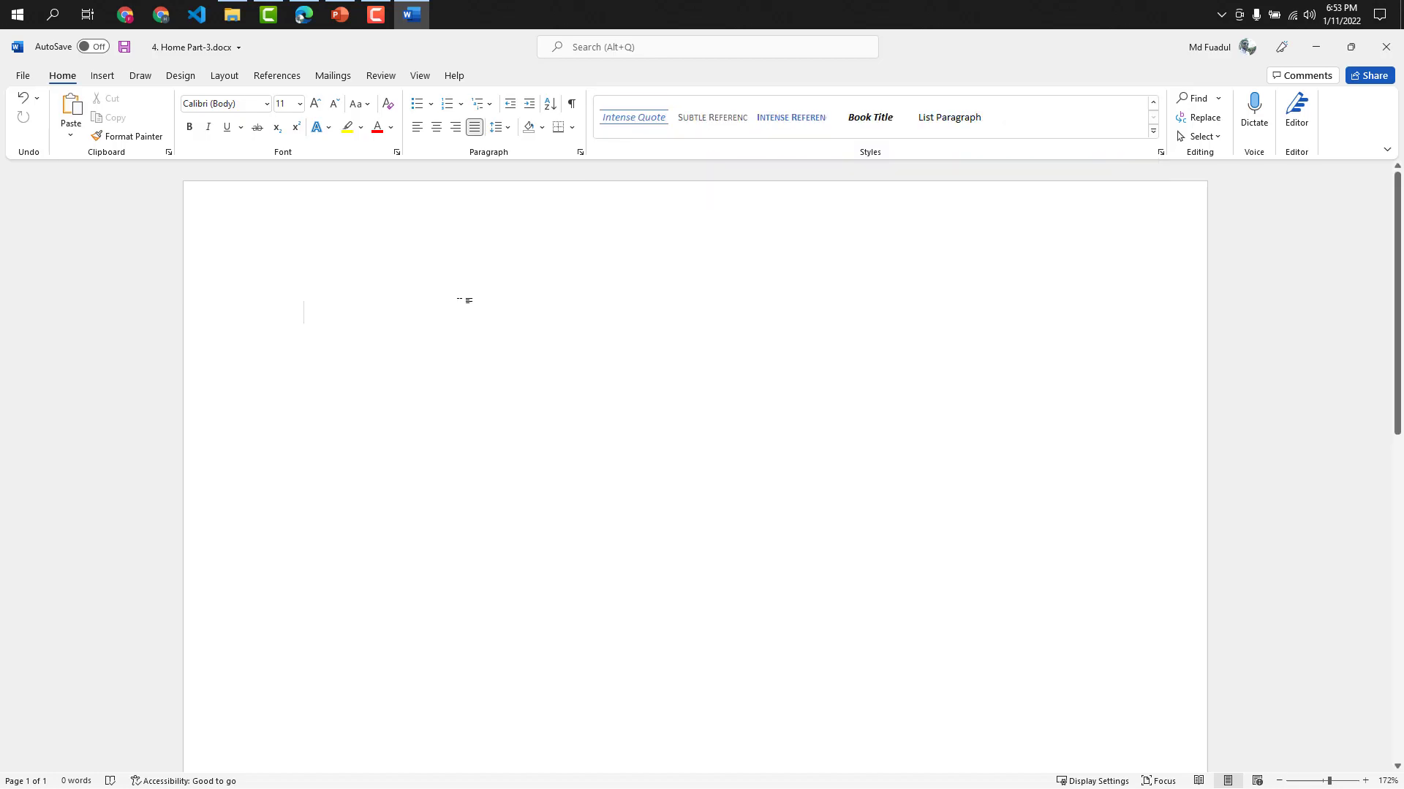
{"action": "key", "text": "ctrl+z"}
{"action": "left_click", "coordinate": [498, 474]}
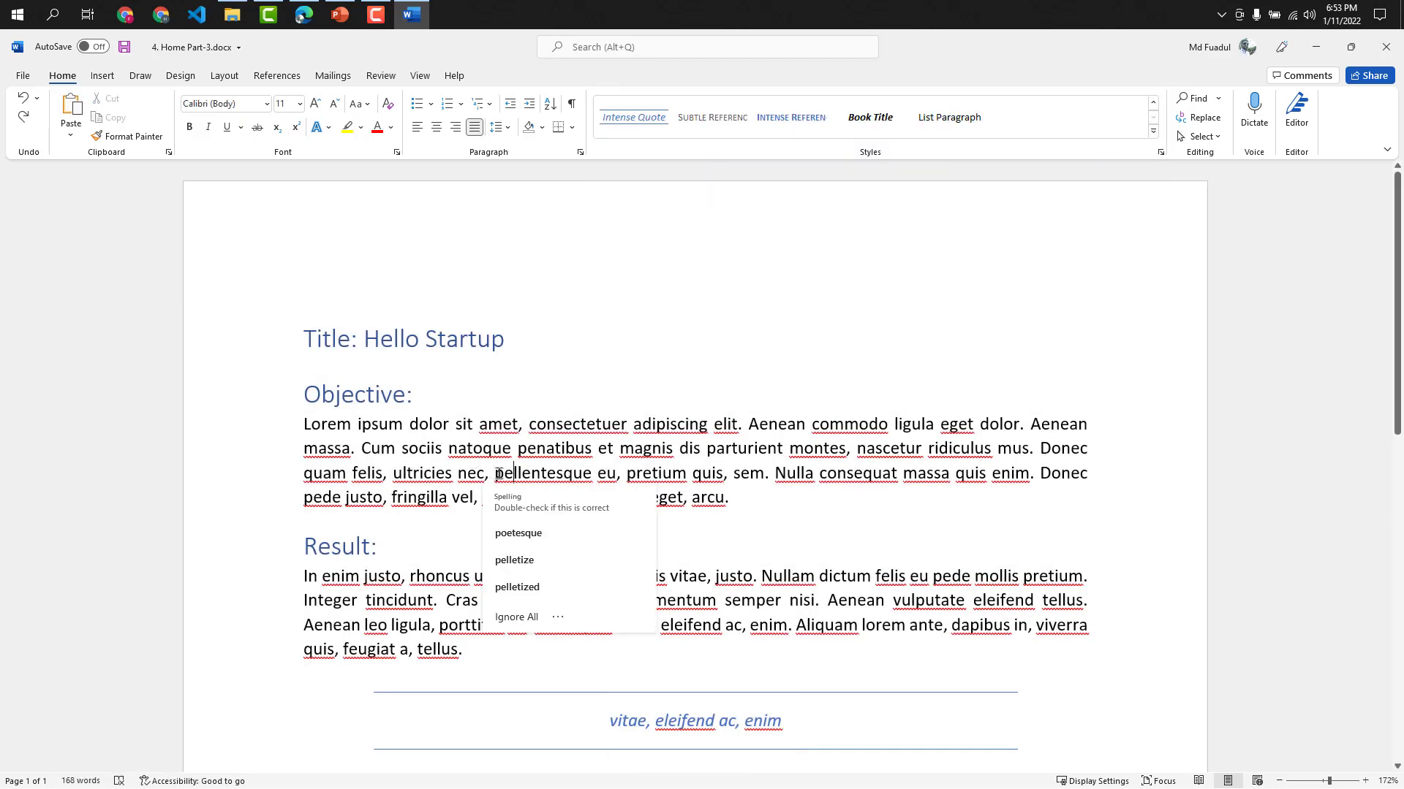
{"action": "left_click", "coordinate": [488, 390]}
Step: Clear all formatting from the whole document, then delete all its text
{"action": "key", "text": "ctrl+a"}
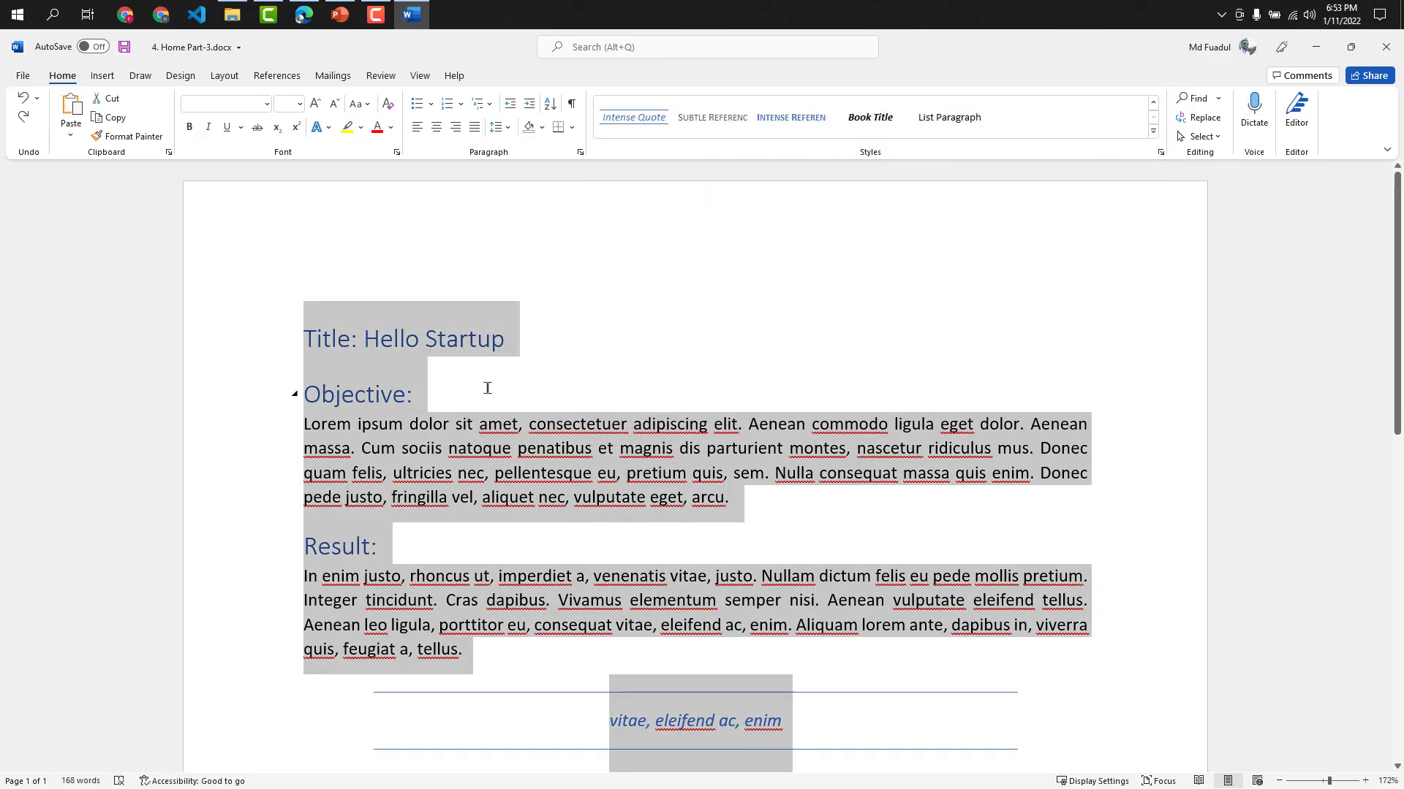
{"action": "left_click", "coordinate": [1153, 132]}
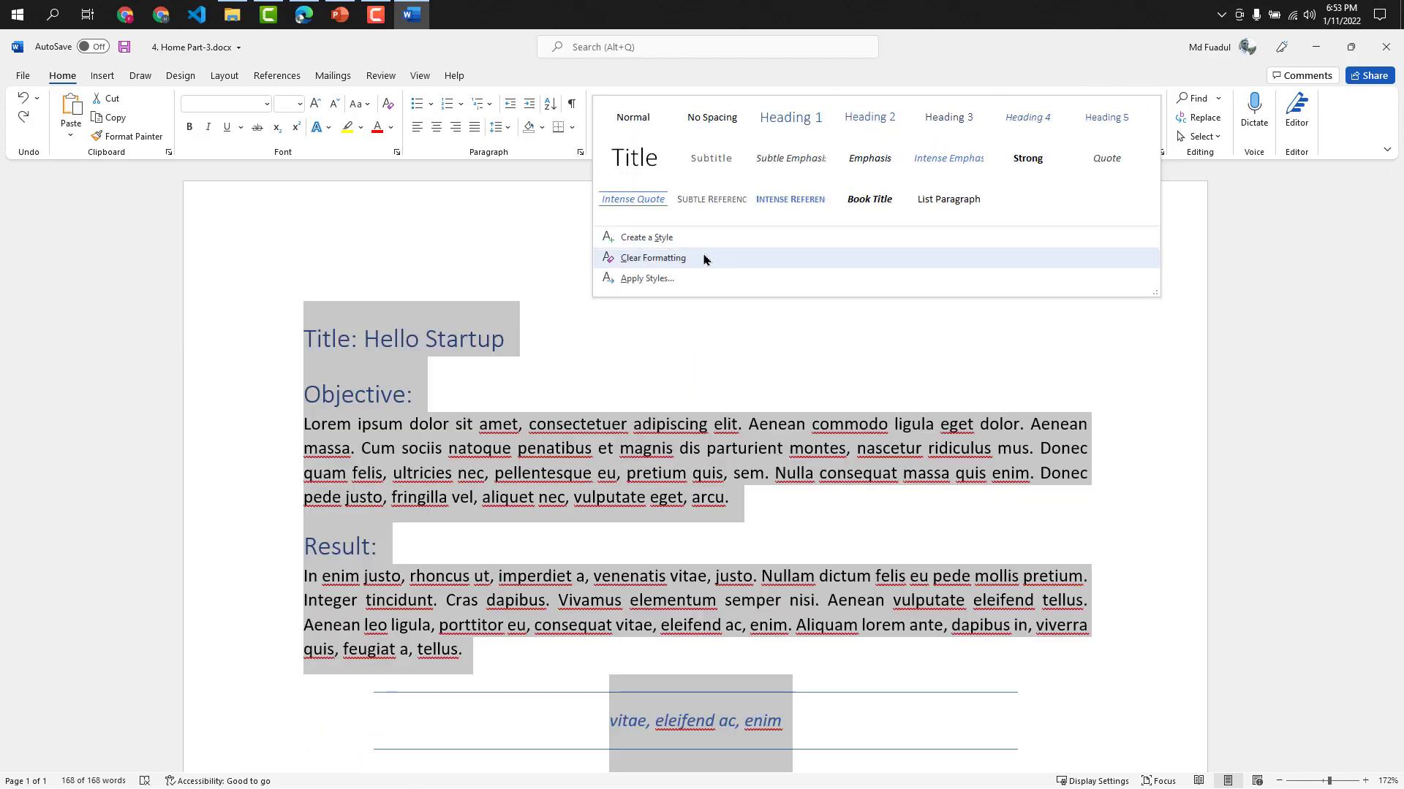
{"action": "left_click", "coordinate": [677, 260]}
{"action": "left_click", "coordinate": [461, 333]}
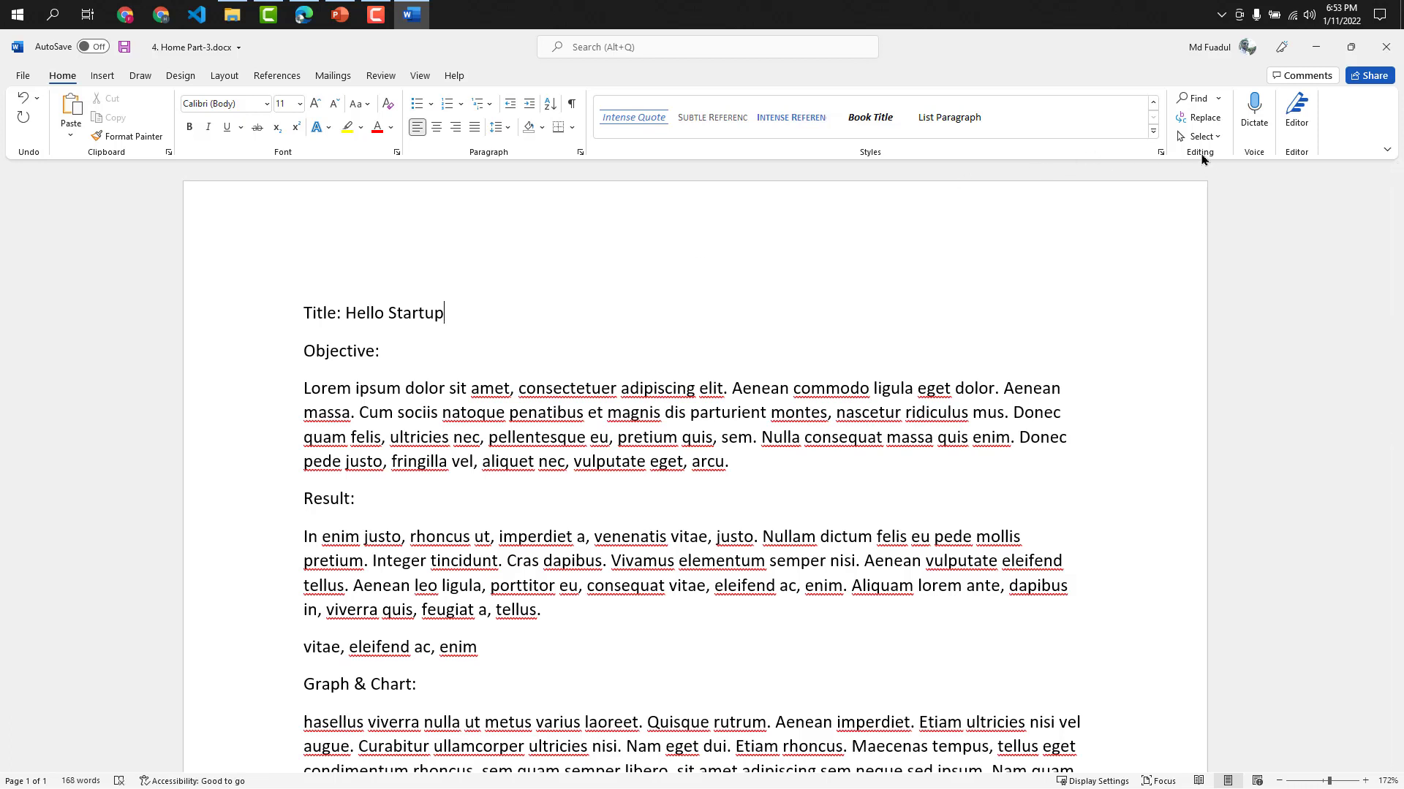
{"action": "key", "text": "ctrl+a"}
{"action": "key", "text": "Delete"}
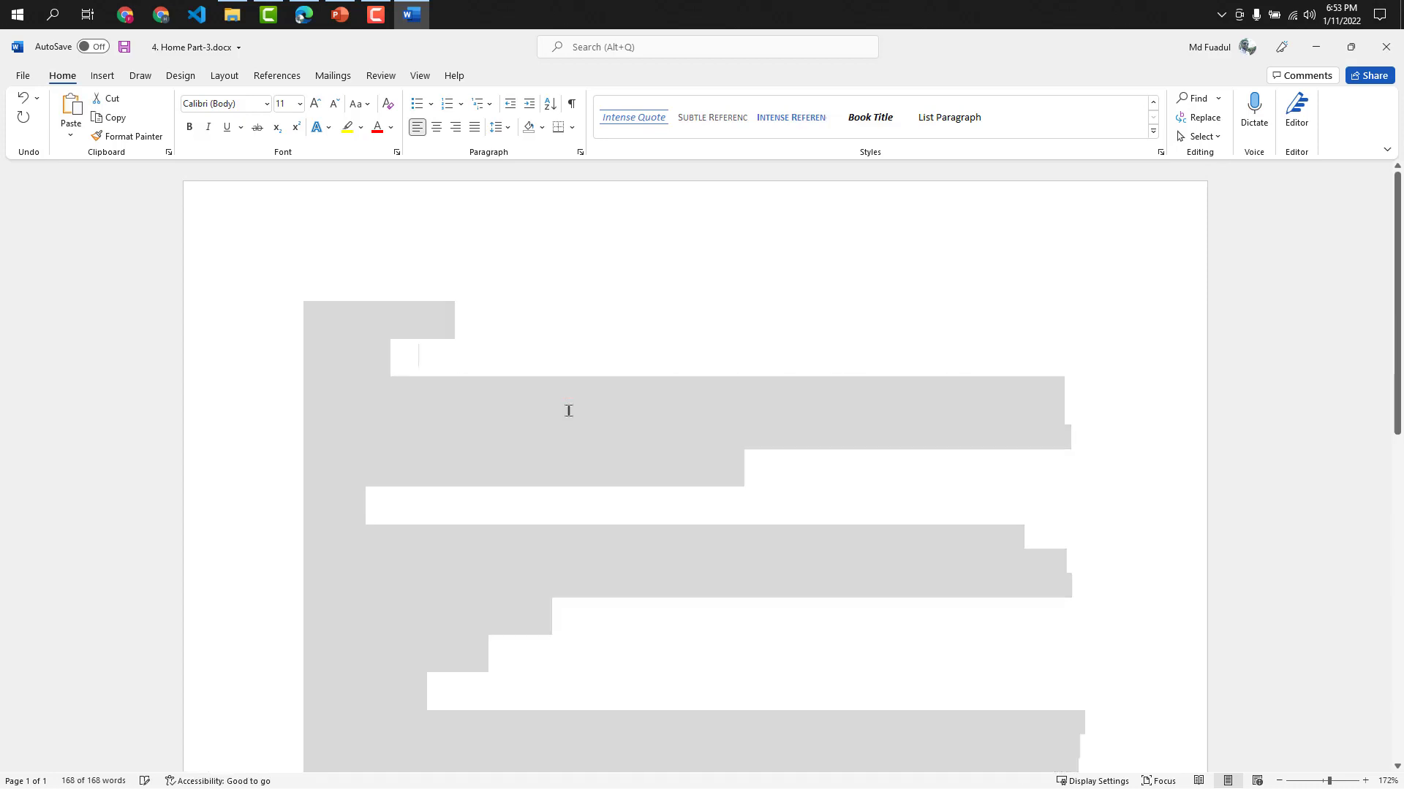
{"action": "left_click", "coordinate": [1152, 131]}
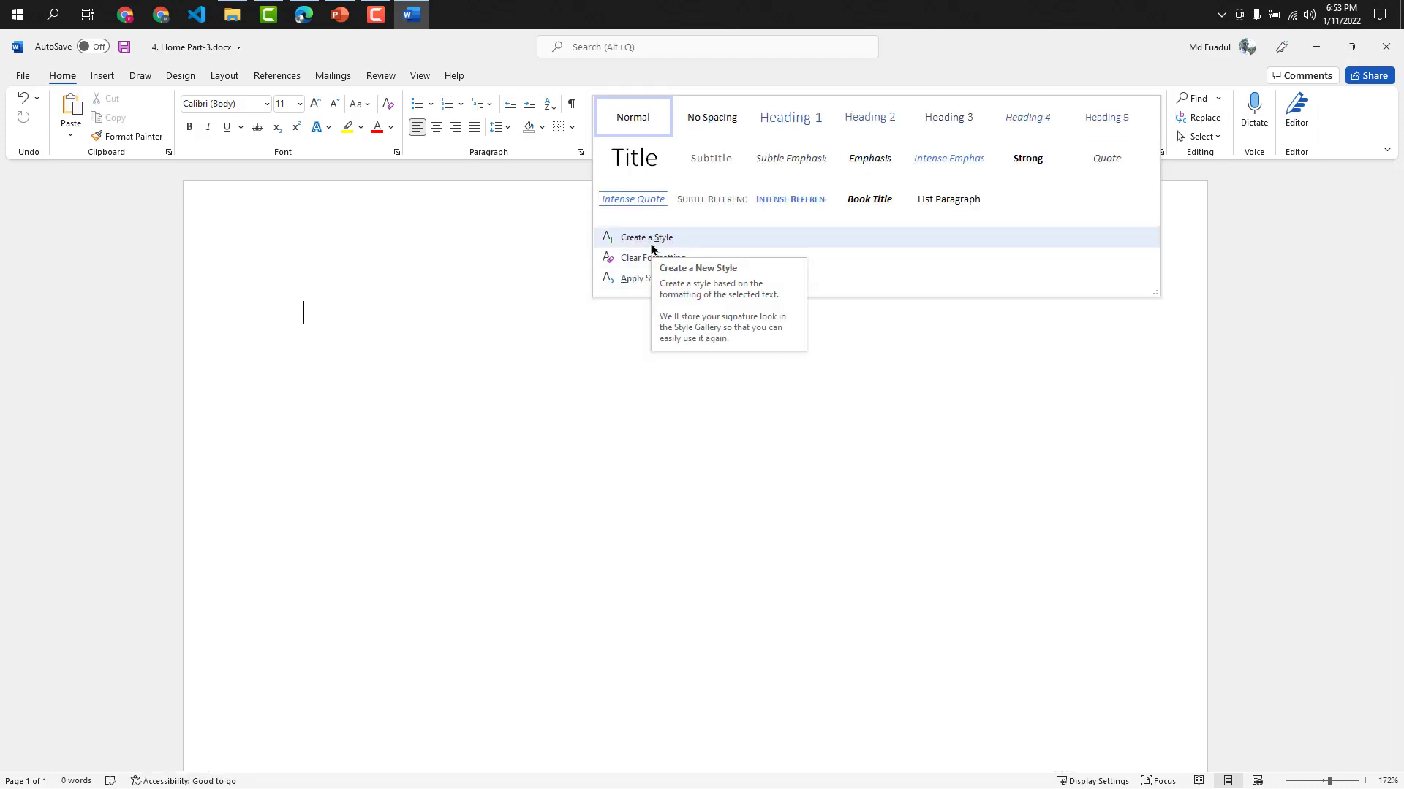
Step: Create a new style named Style1 and start typing the author's full name on the page
{"action": "left_click", "coordinate": [651, 247]}
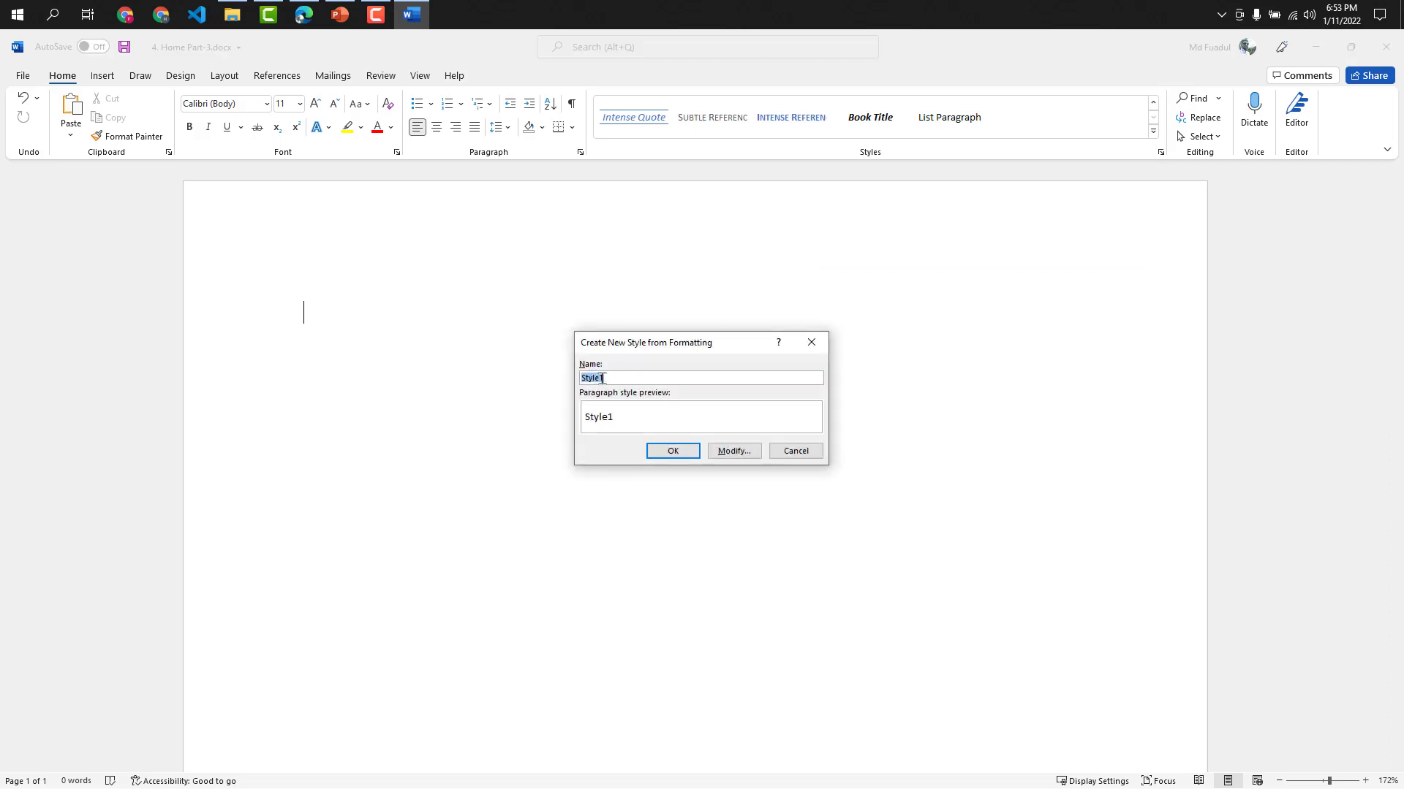
{"action": "left_click", "coordinate": [673, 450]}
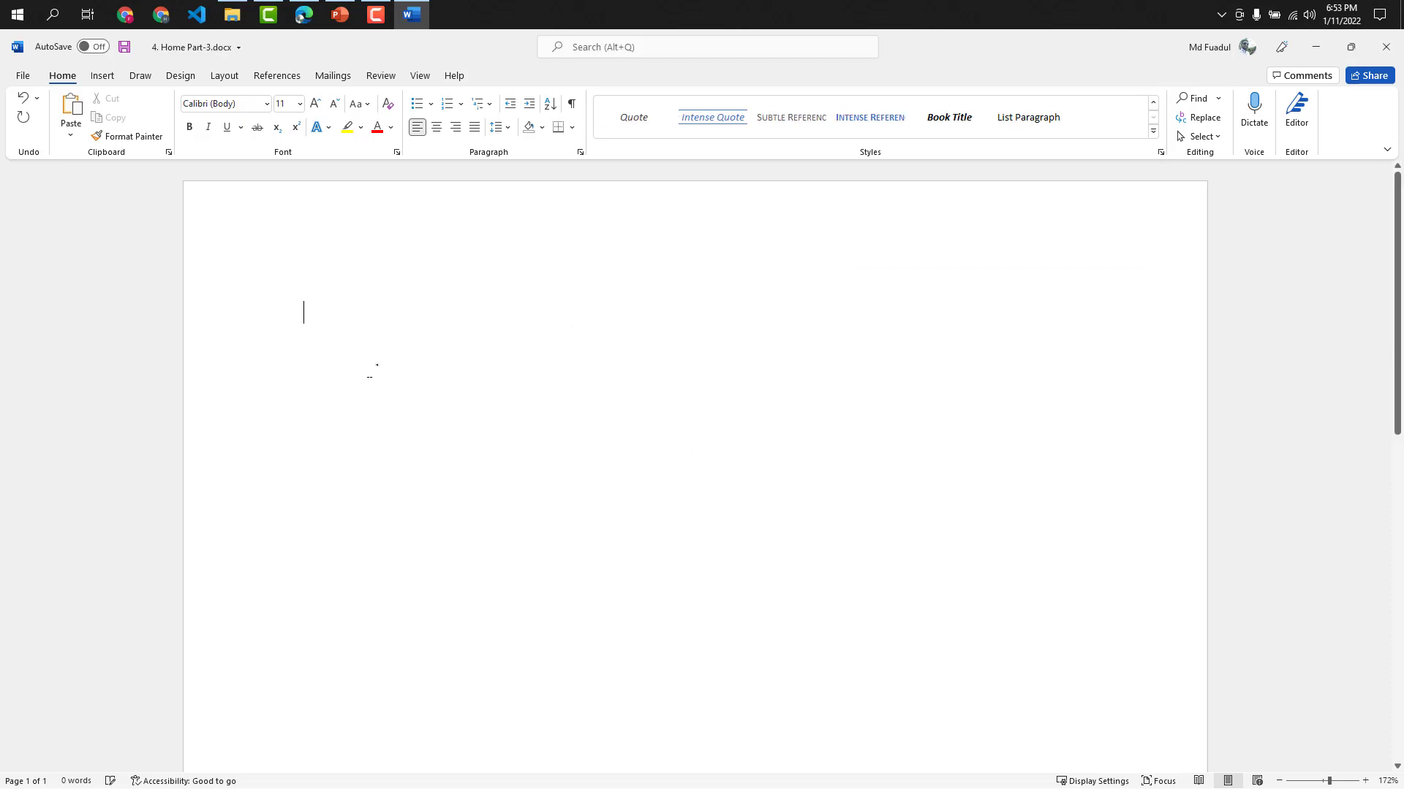
{"action": "type", "text": "M"}
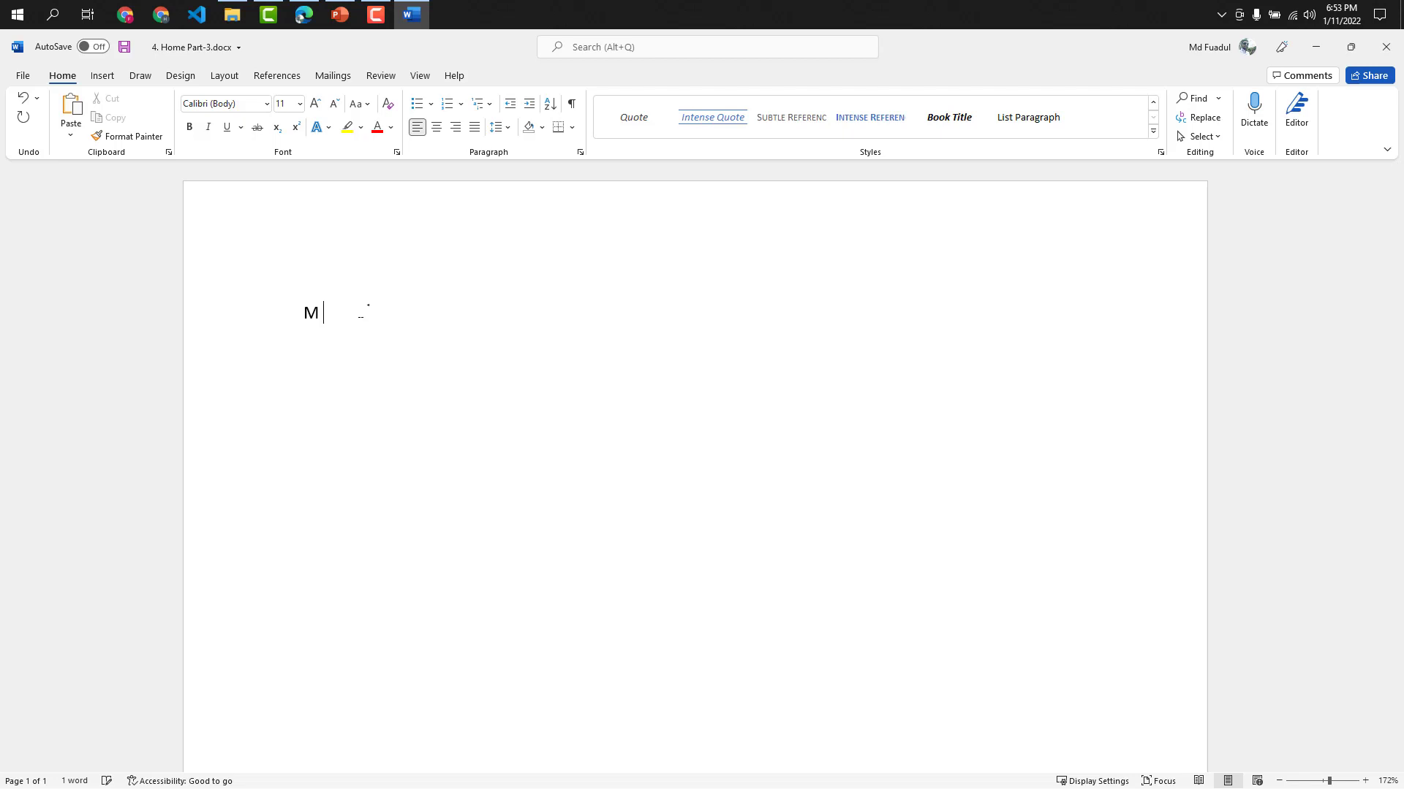
{"action": "type", "text": "d FUad"}
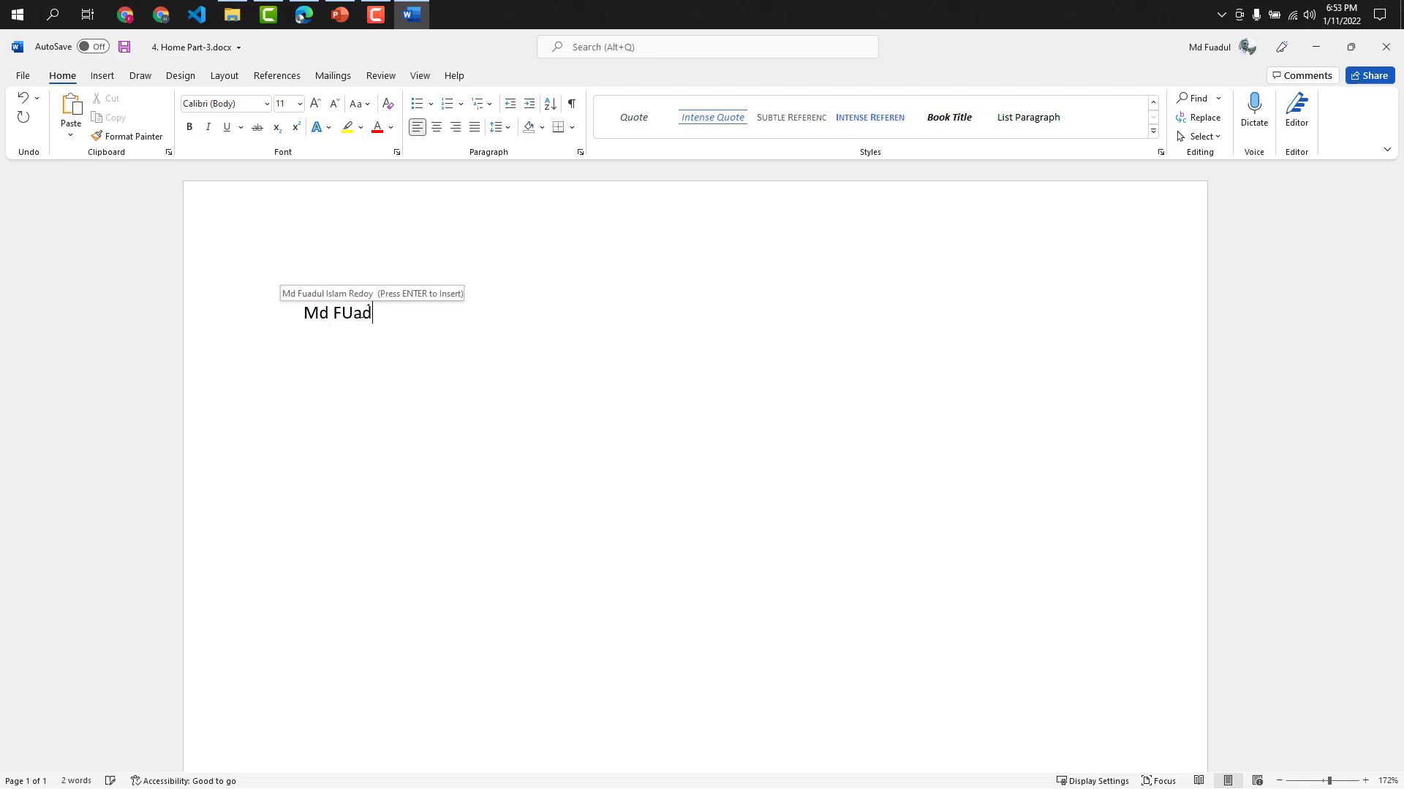
{"action": "key", "text": "BackSpace"}
{"action": "key", "text": "BackSpace"}
{"action": "key", "text": "BackSpace"}
{"action": "type", "text": "uadul Is"}
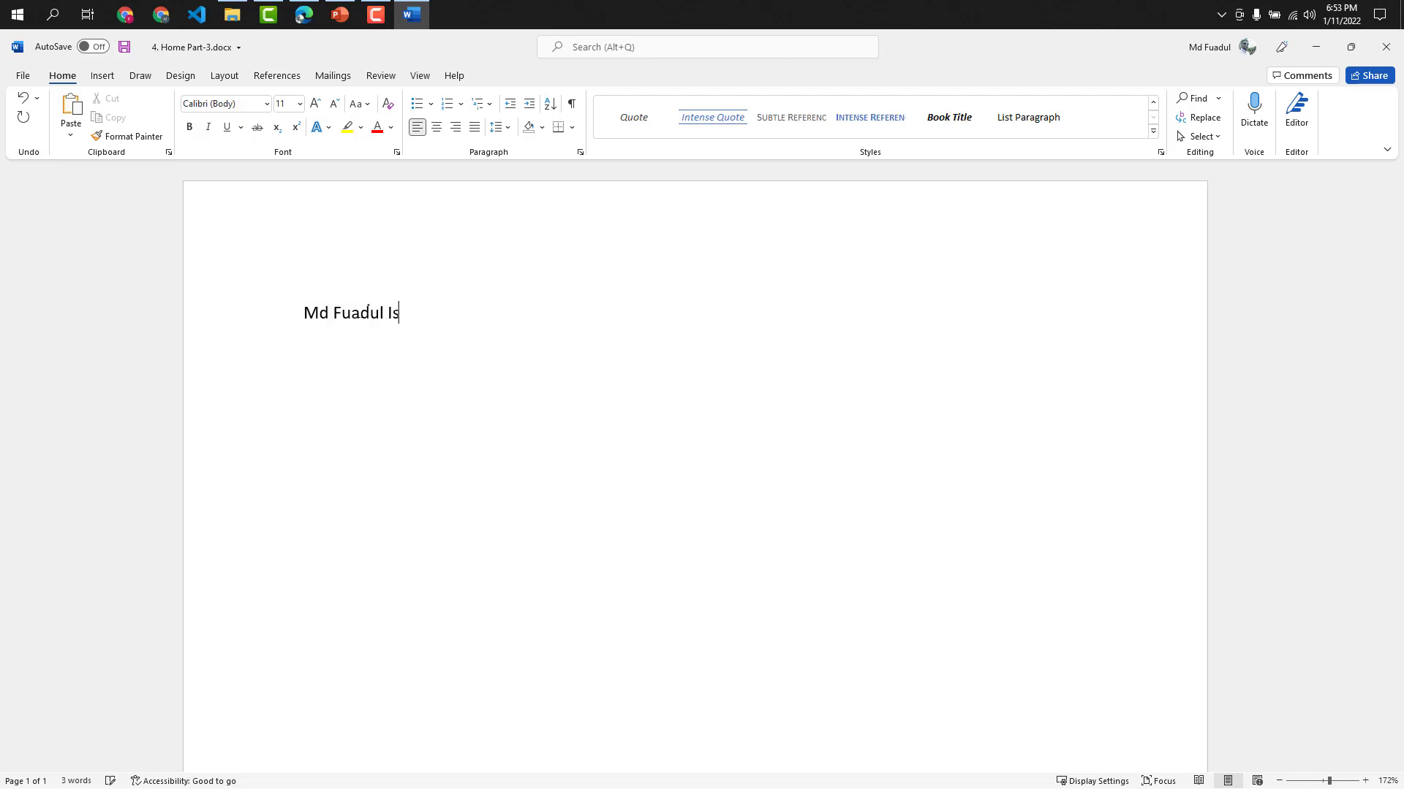
{"action": "type", "text": "M"}
{"action": "key", "text": "BackSpace"}
{"action": "type", "text": "LAM"}
{"action": "key", "text": "BackSpace"}
{"action": "key", "text": "BackSpace"}
{"action": "key", "text": "BackSpace"}
Step: Finish the author's name and save the name line as new style Style2
{"action": "type", "text": "lam Redoy"}
{"action": "triple_click", "coordinate": [367, 308]}
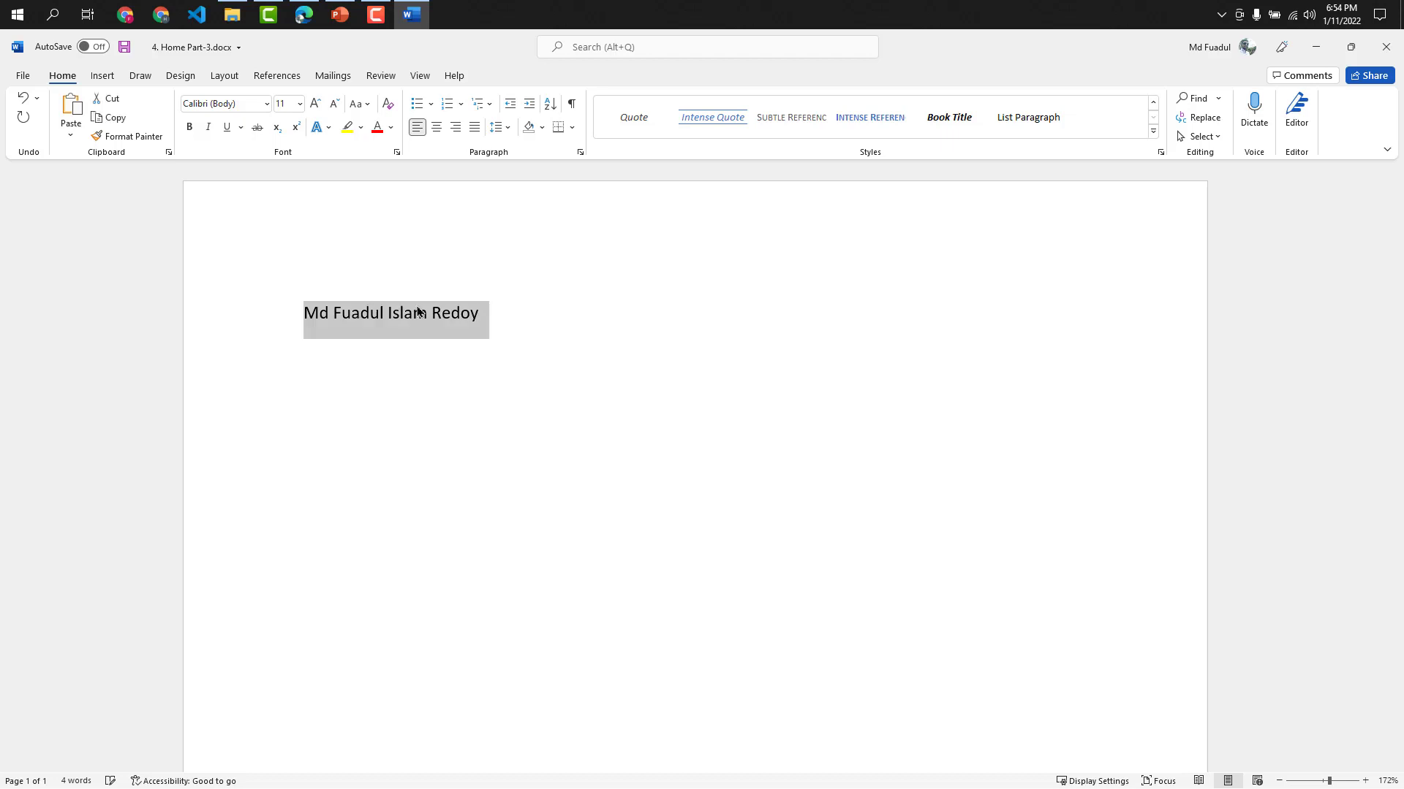
{"action": "left_click", "coordinate": [1153, 131]}
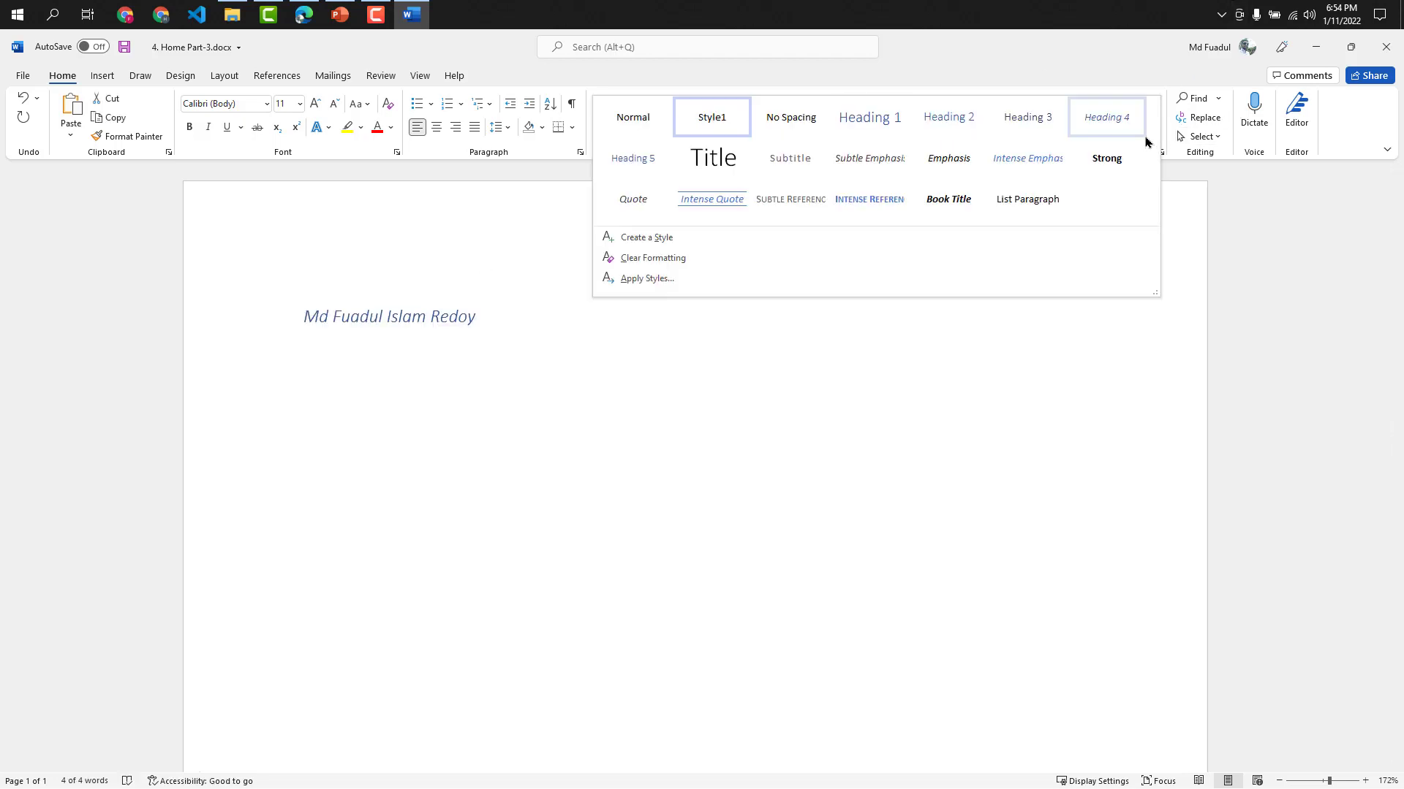
{"action": "left_click", "coordinate": [646, 237]}
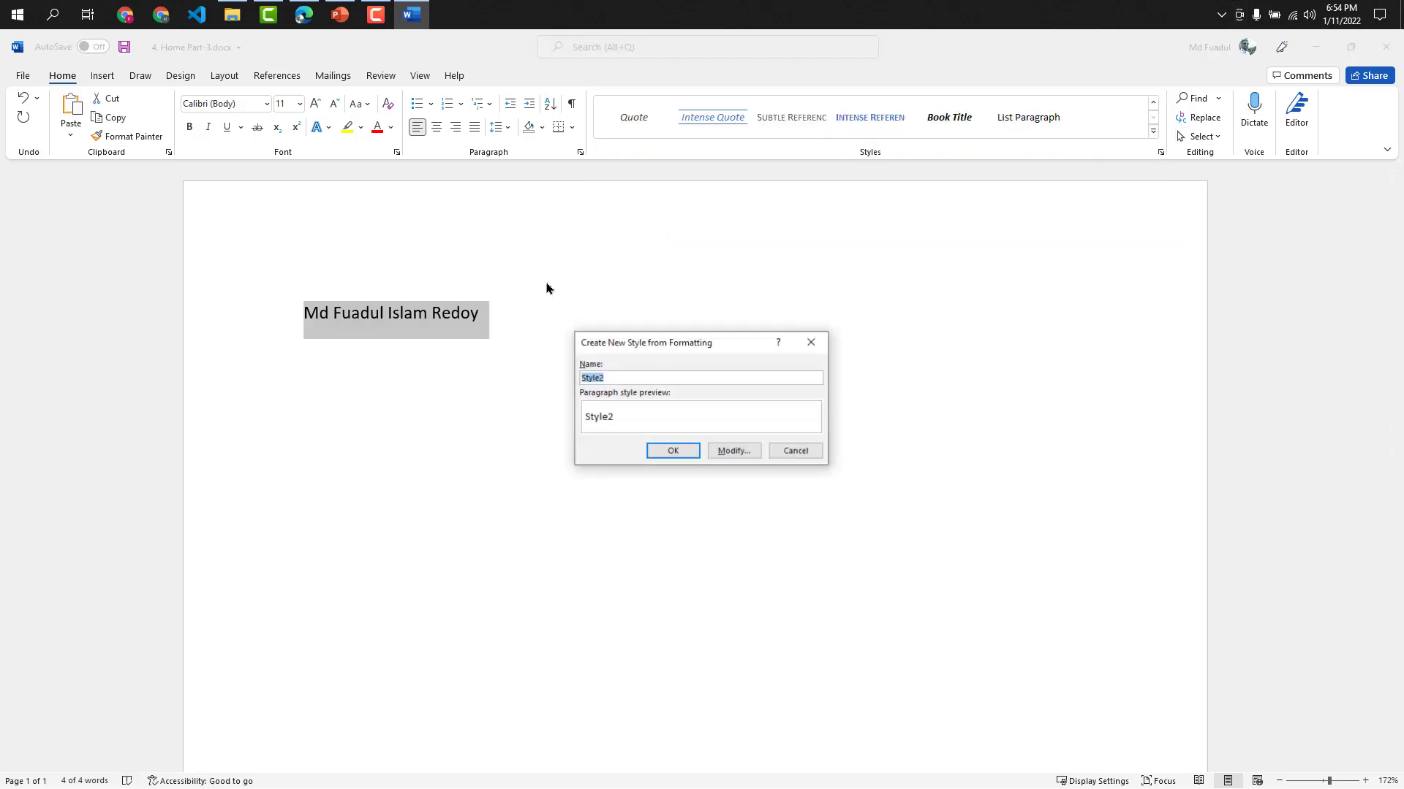
{"action": "left_click", "coordinate": [677, 452]}
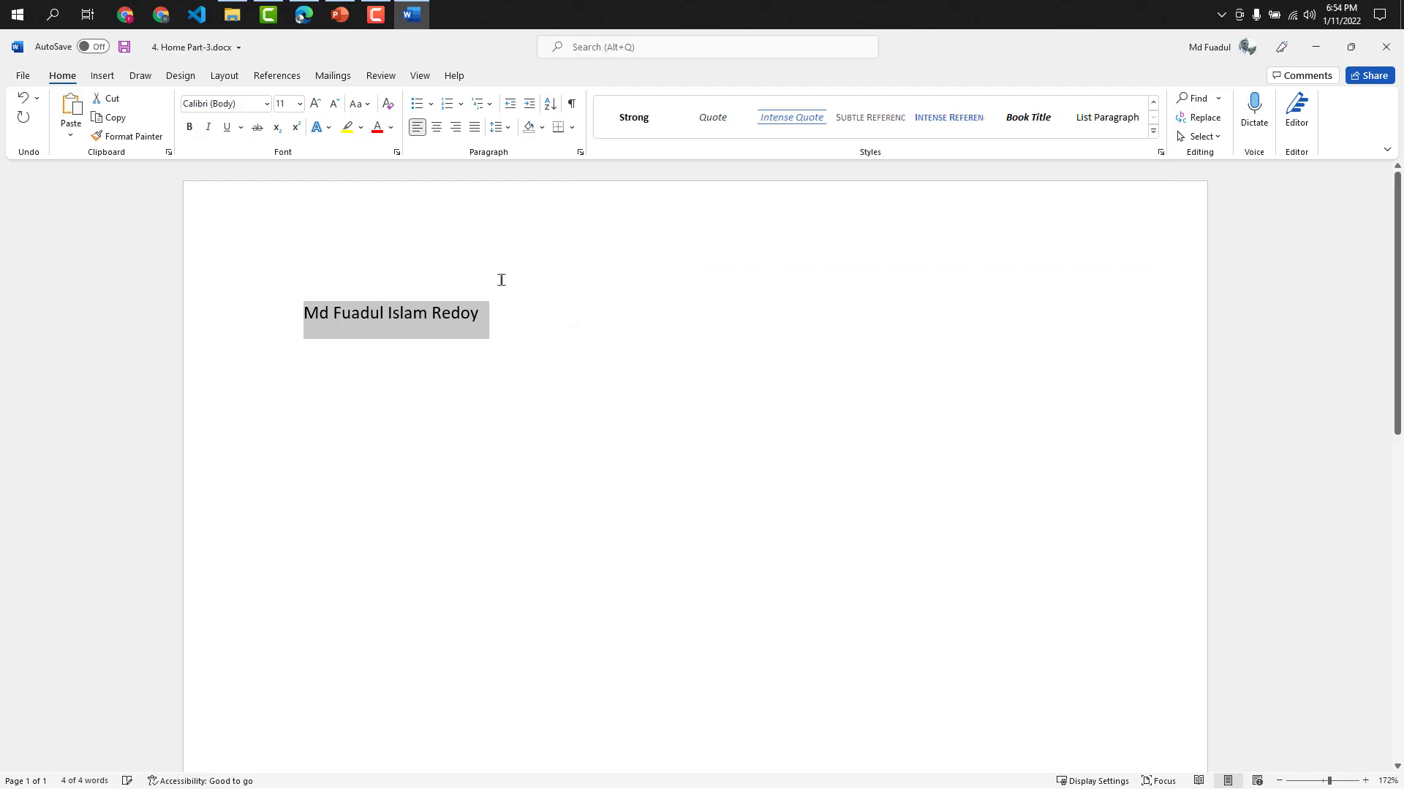
Step: Format the name line as Heading 1, then open and close the Apply Styles pane
{"action": "left_click", "coordinate": [1154, 133]}
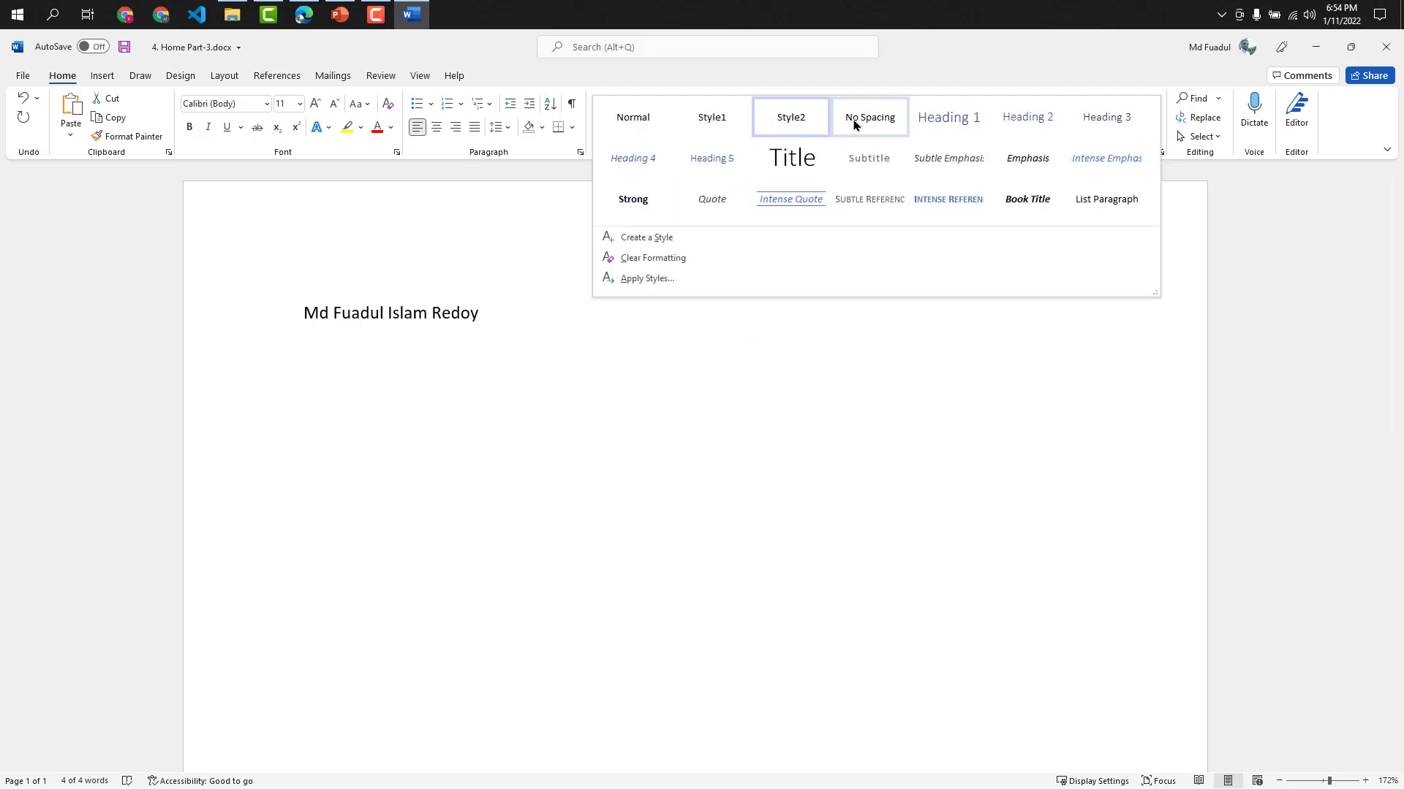
{"action": "left_click", "coordinate": [950, 122]}
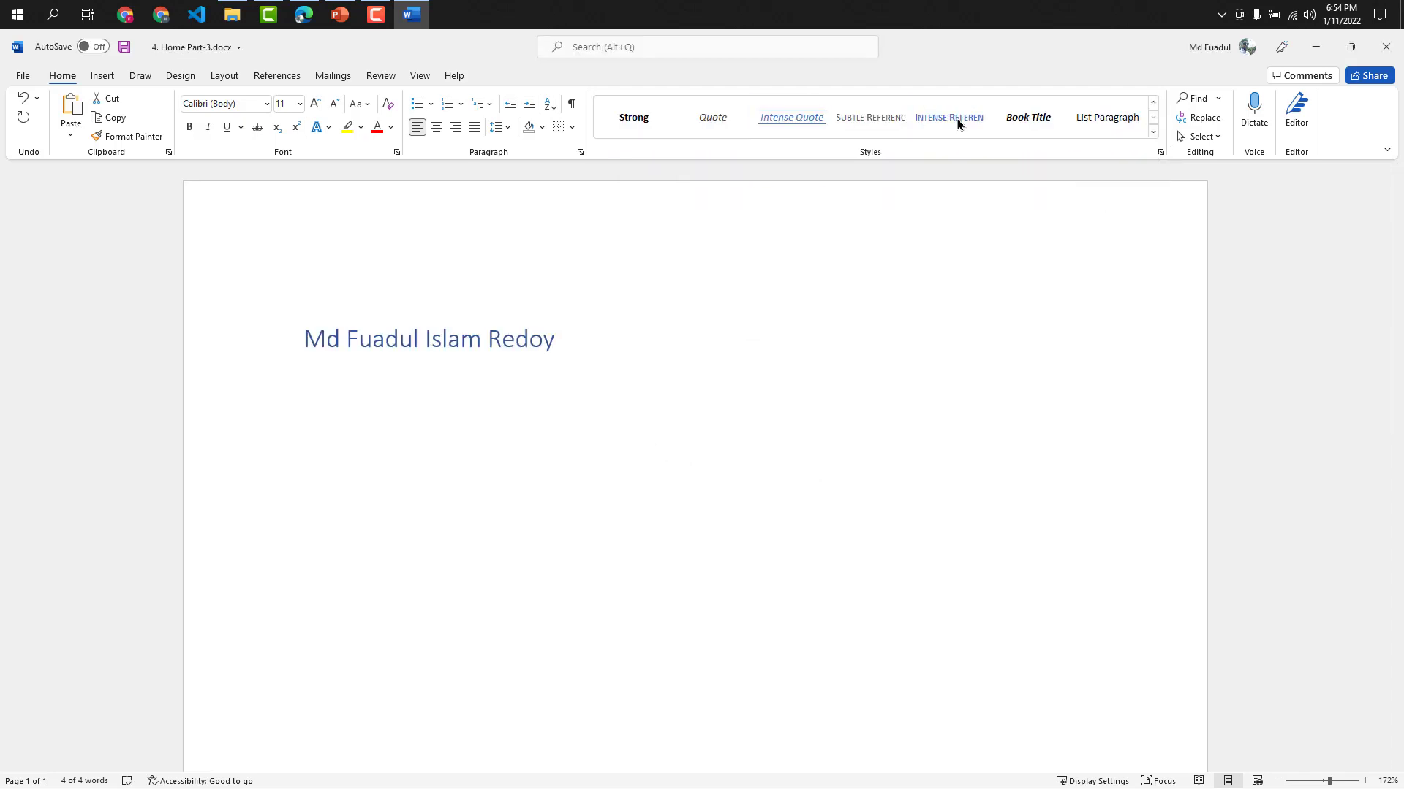
{"action": "left_click", "coordinate": [1153, 132]}
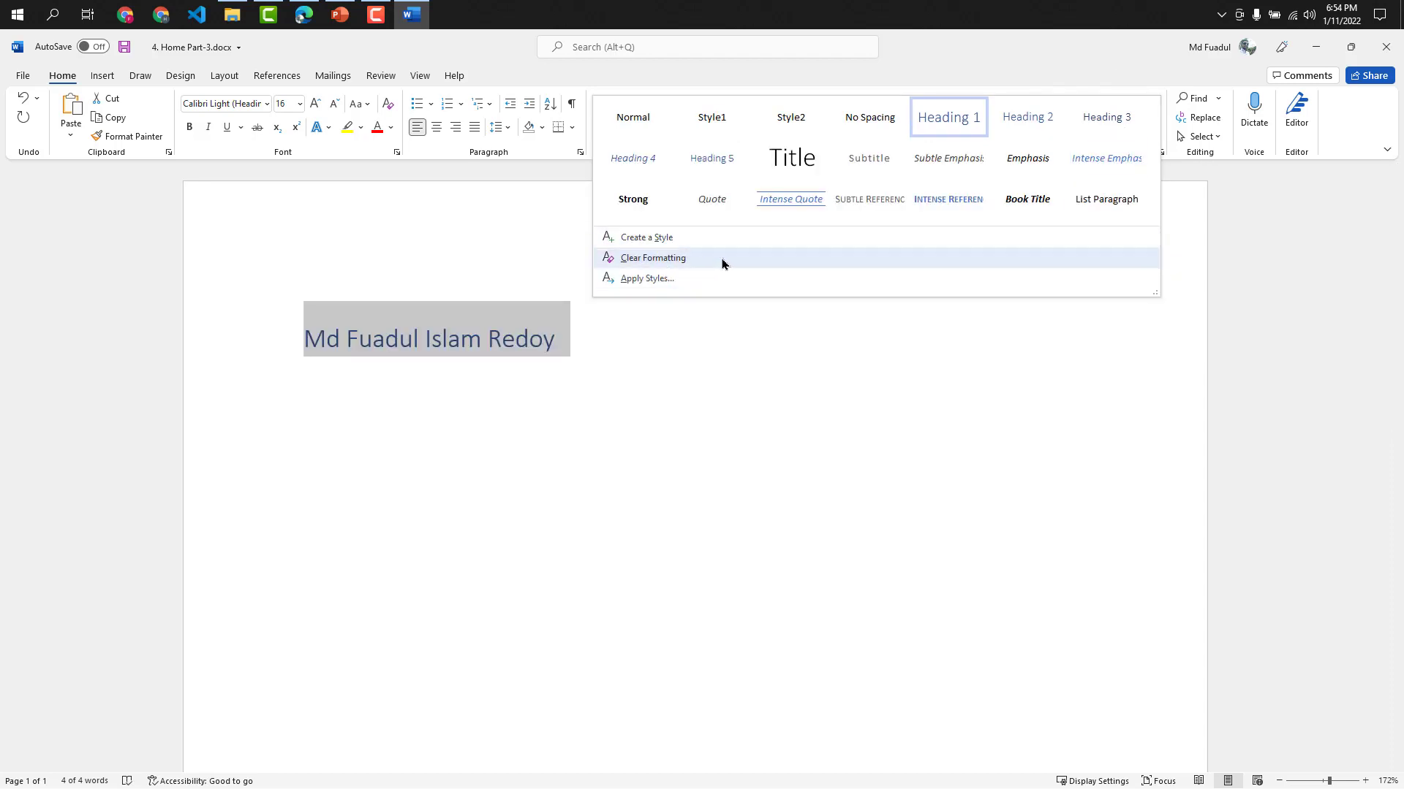
{"action": "left_click", "coordinate": [669, 278]}
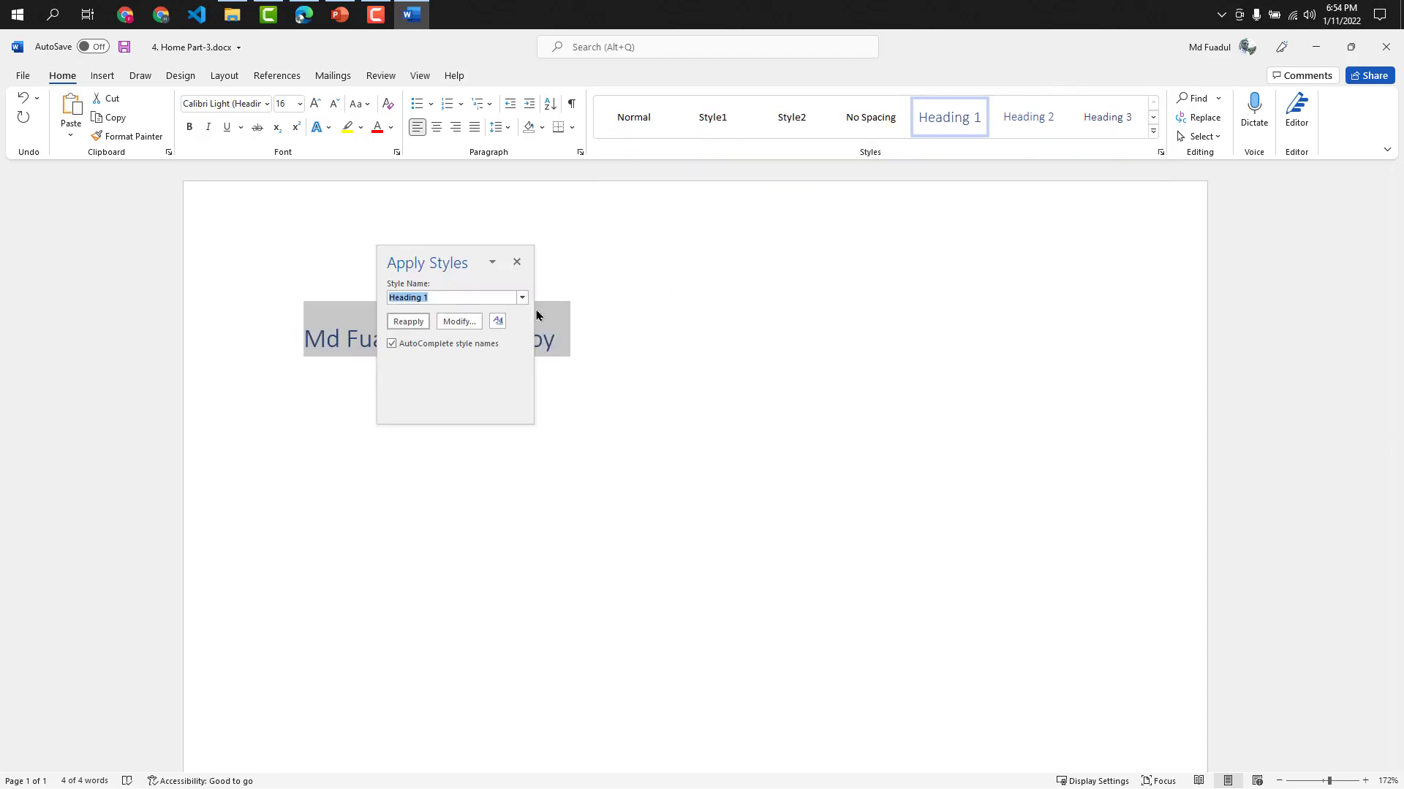
{"action": "left_click", "coordinate": [522, 297]}
{"action": "scroll", "coordinate": [443, 367], "scroll_direction": "down", "scroll_amount": 10}
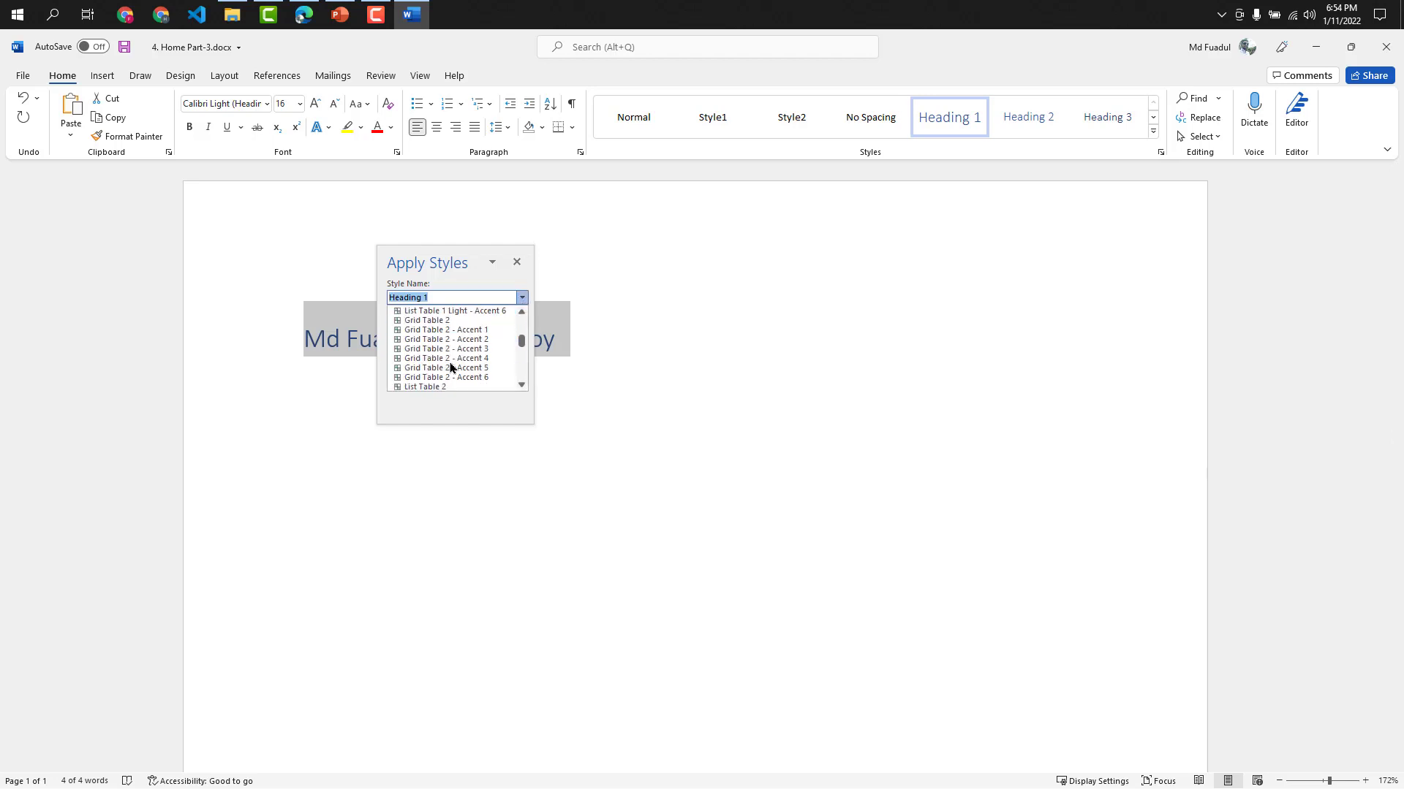
{"action": "scroll", "coordinate": [448, 365], "scroll_direction": "down", "scroll_amount": 4}
{"action": "left_click", "coordinate": [517, 263]}
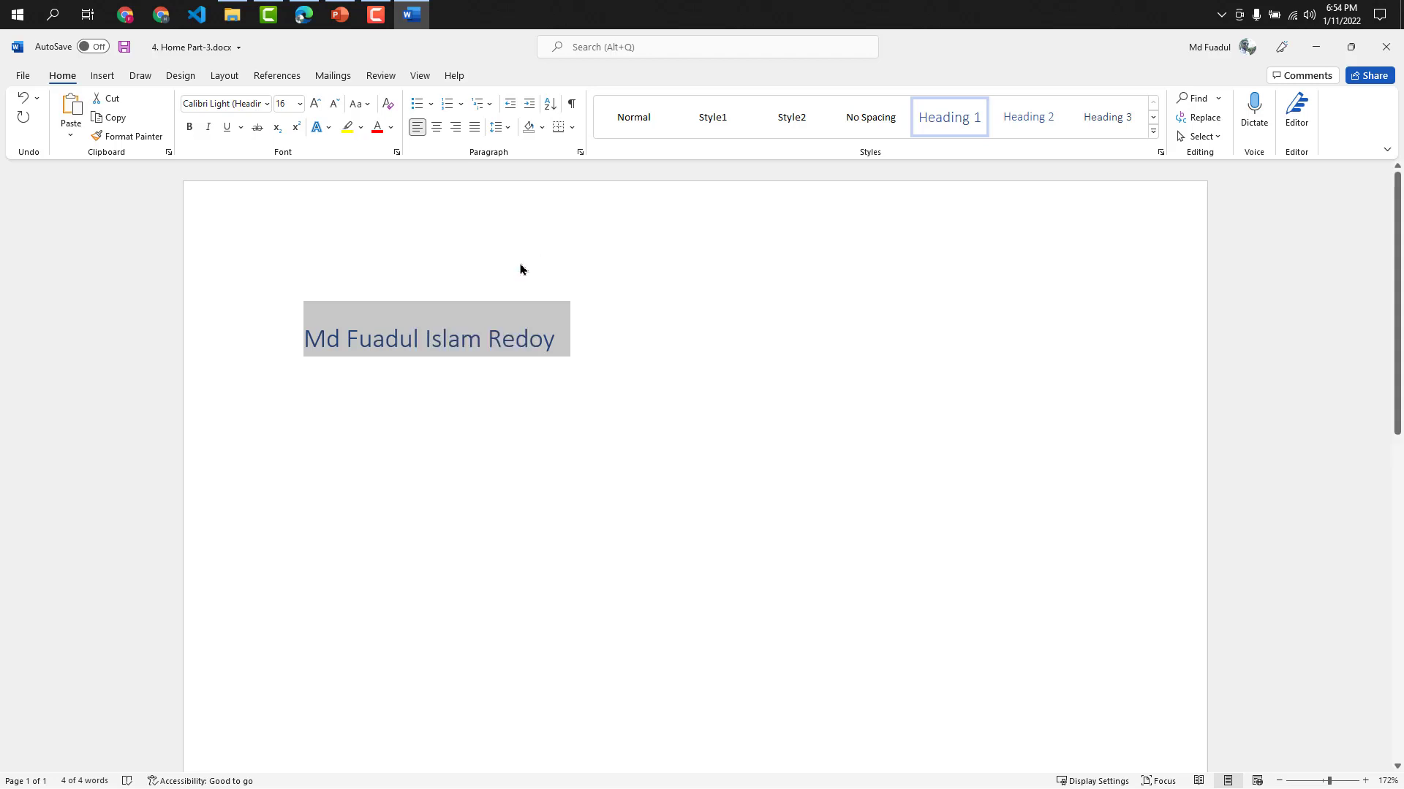
{"action": "left_click", "coordinate": [558, 340]}
Step: Delete the name heading, reset the empty line to Normal, and collect a new Office Clipboard item
{"action": "key", "text": "ctrl+a"}
{"action": "key", "text": "Delete"}
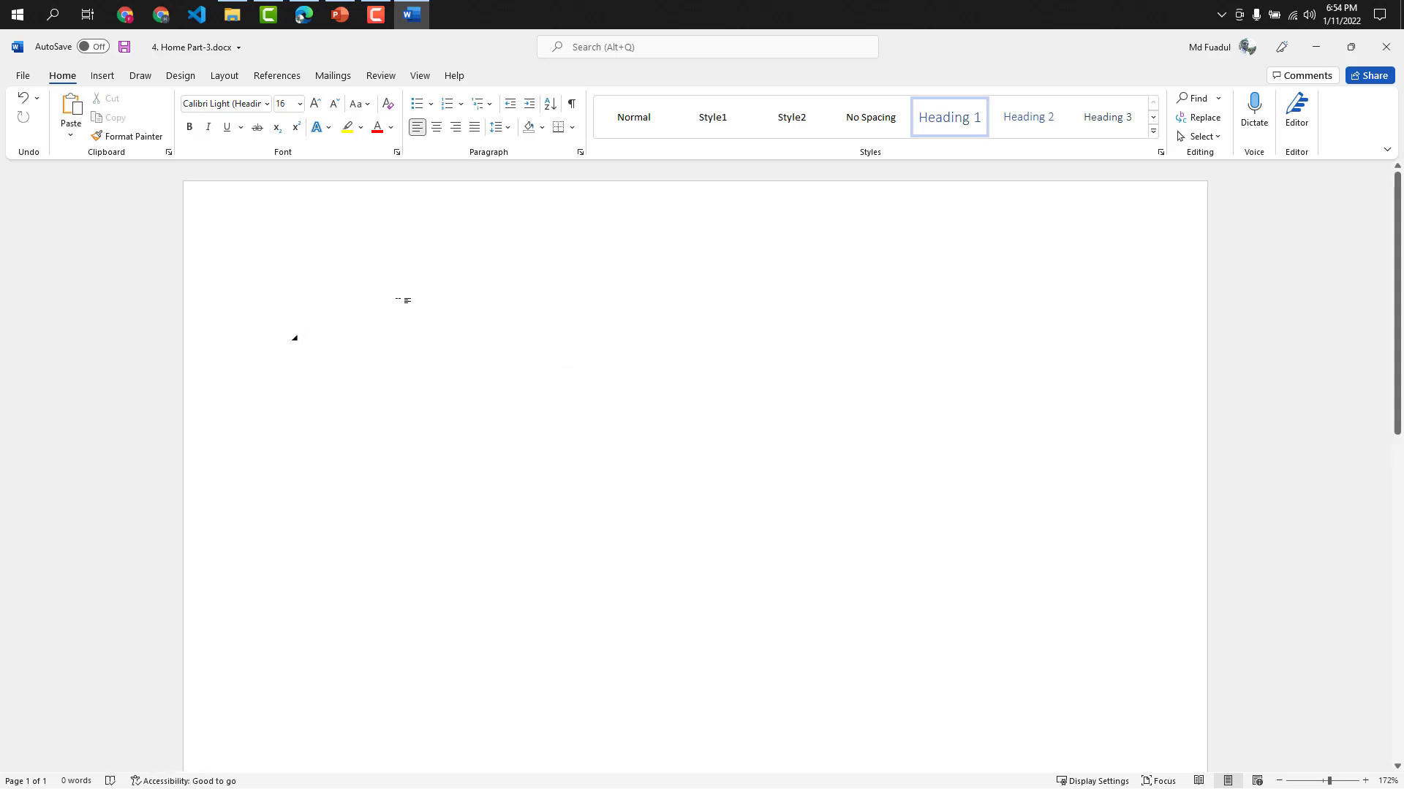
{"action": "left_click", "coordinate": [618, 135]}
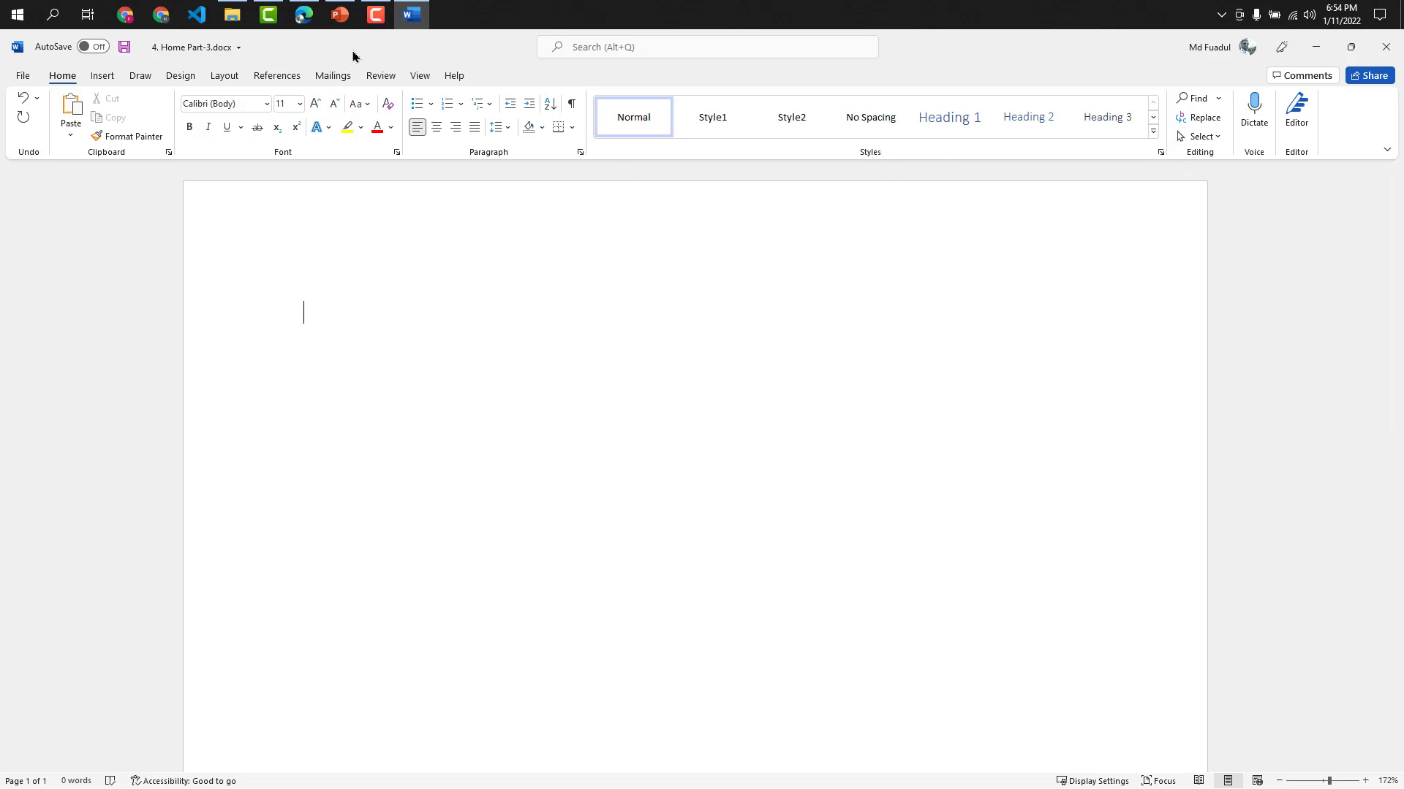
{"action": "left_click", "coordinate": [376, 14]}
{"action": "left_click", "coordinate": [758, 283]}
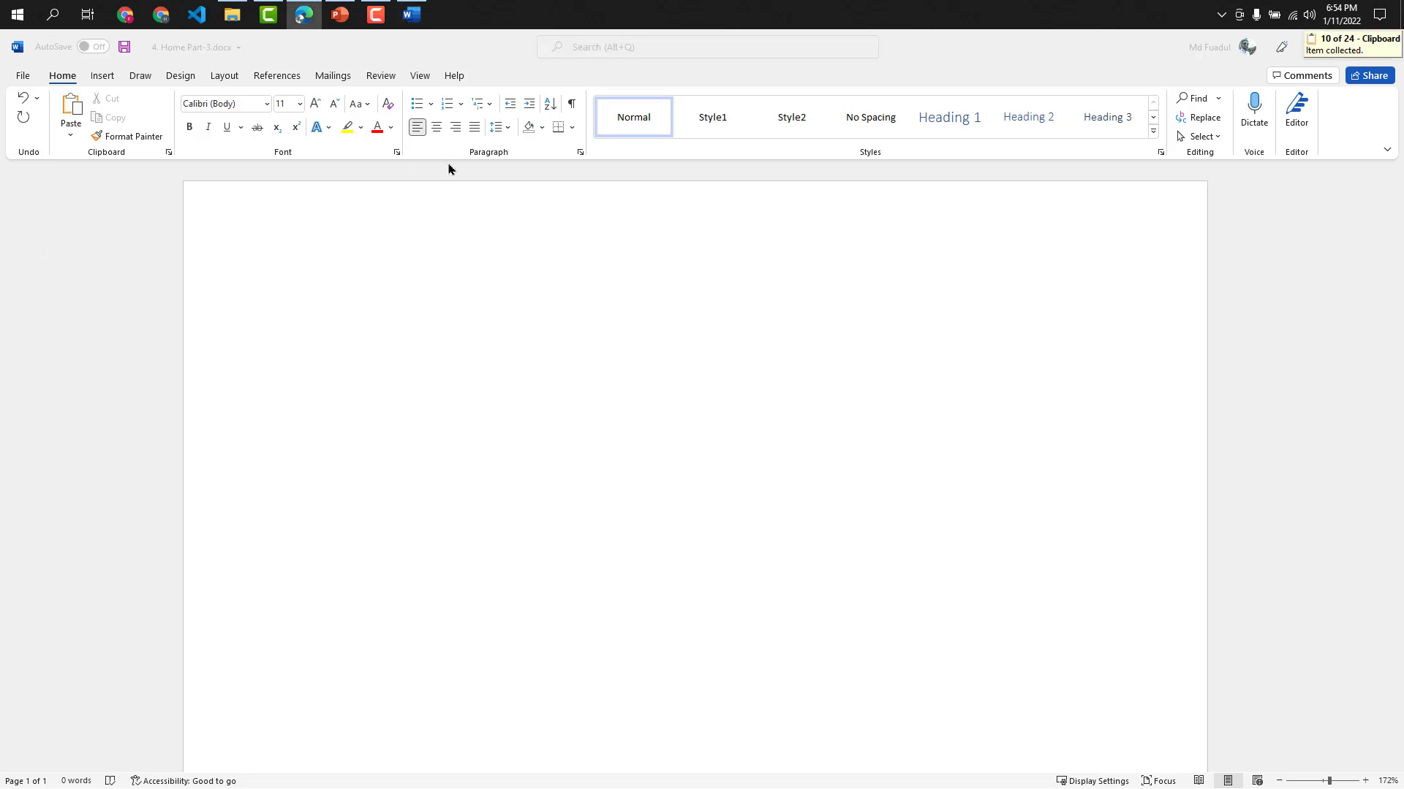
{"action": "left_click", "coordinate": [317, 317]}
Step: Paste the Lorem ipsum paragraph as plain text and replace Nullam and Nam with Redoy
{"action": "right_click", "coordinate": [317, 320]}
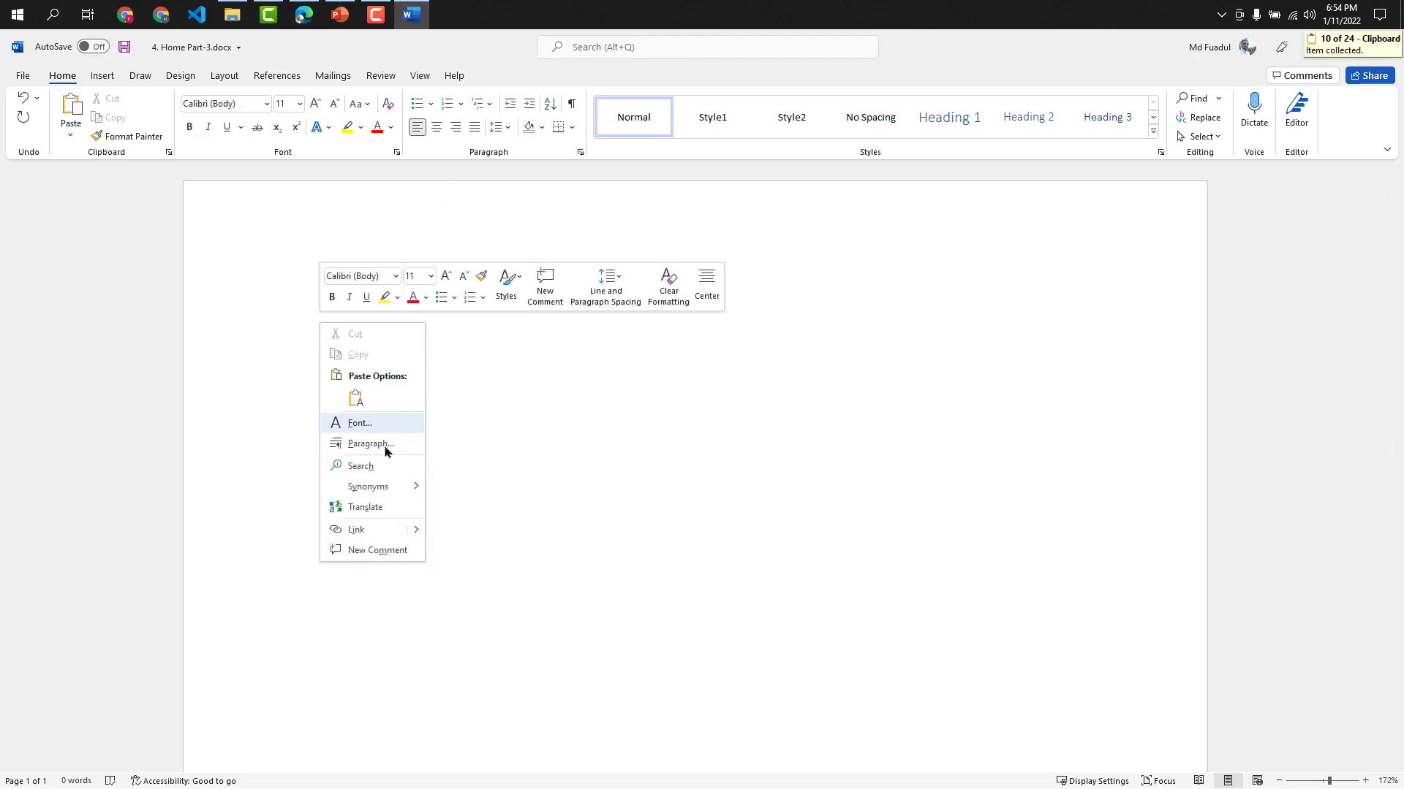
{"action": "left_click", "coordinate": [356, 398]}
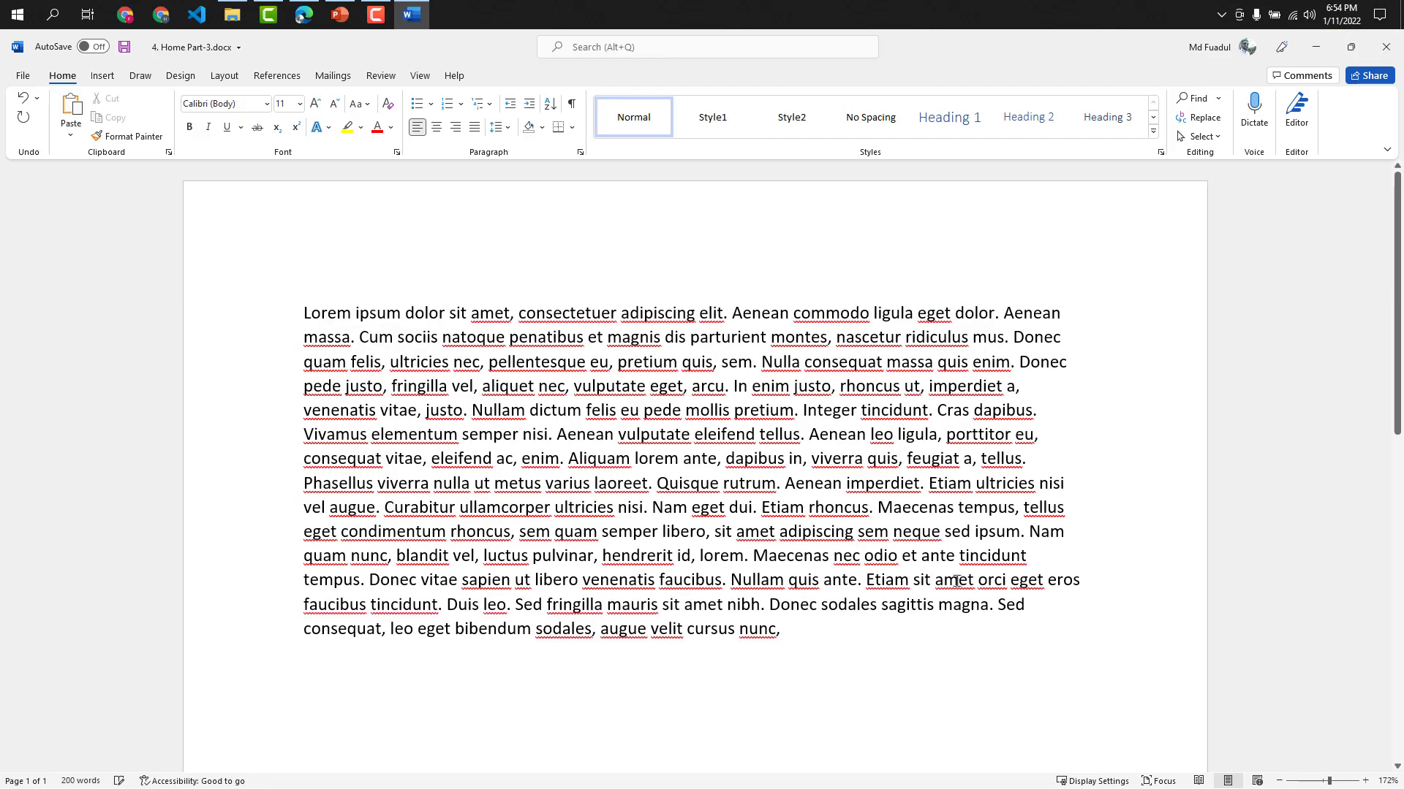
{"action": "left_click", "coordinate": [527, 417]}
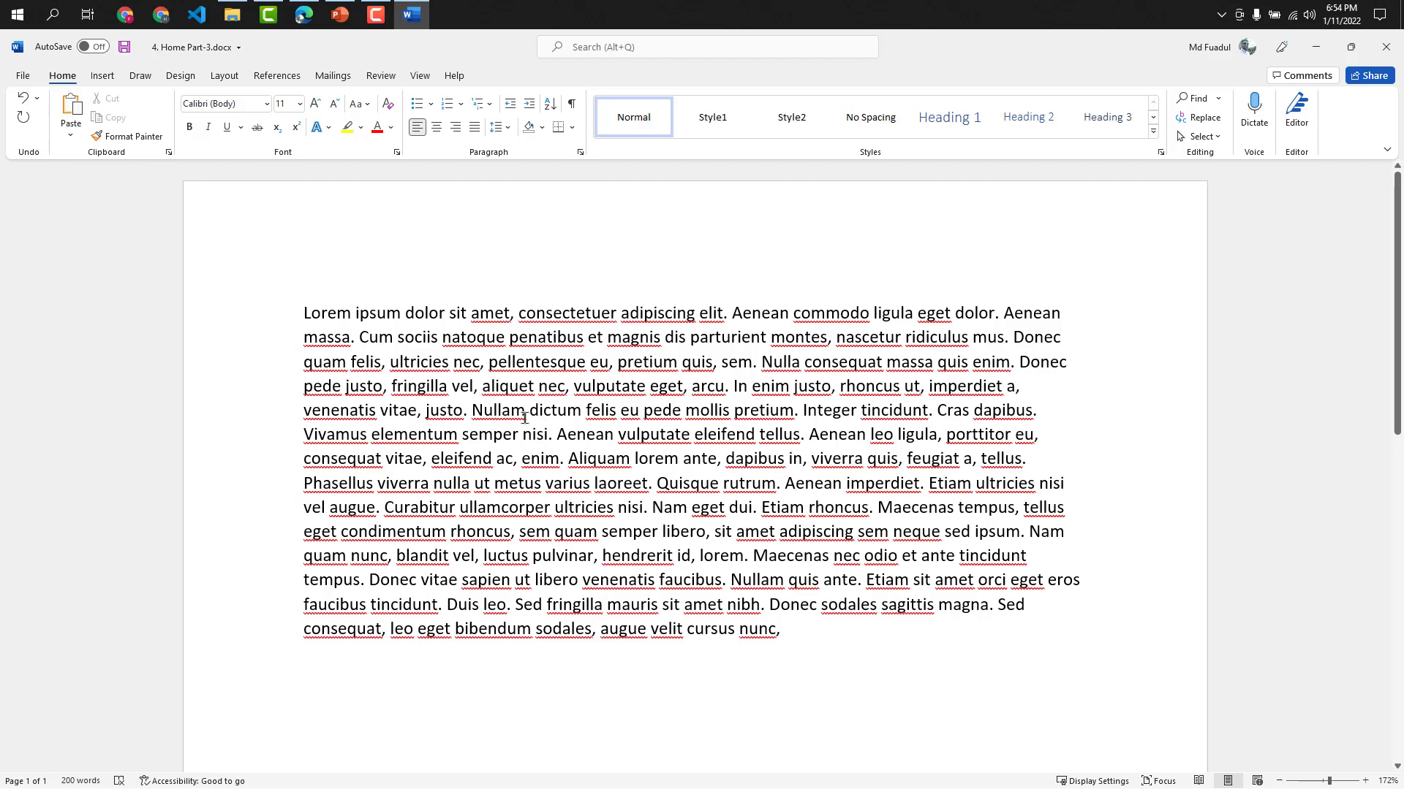
{"action": "key", "text": "BackSpace"}
{"action": "key", "text": "BackSpace"}
{"action": "key", "text": "BackSpace"}
{"action": "key", "text": "BackSpace"}
{"action": "key", "text": "BackSpace"}
{"action": "key", "text": "BackSpace"}
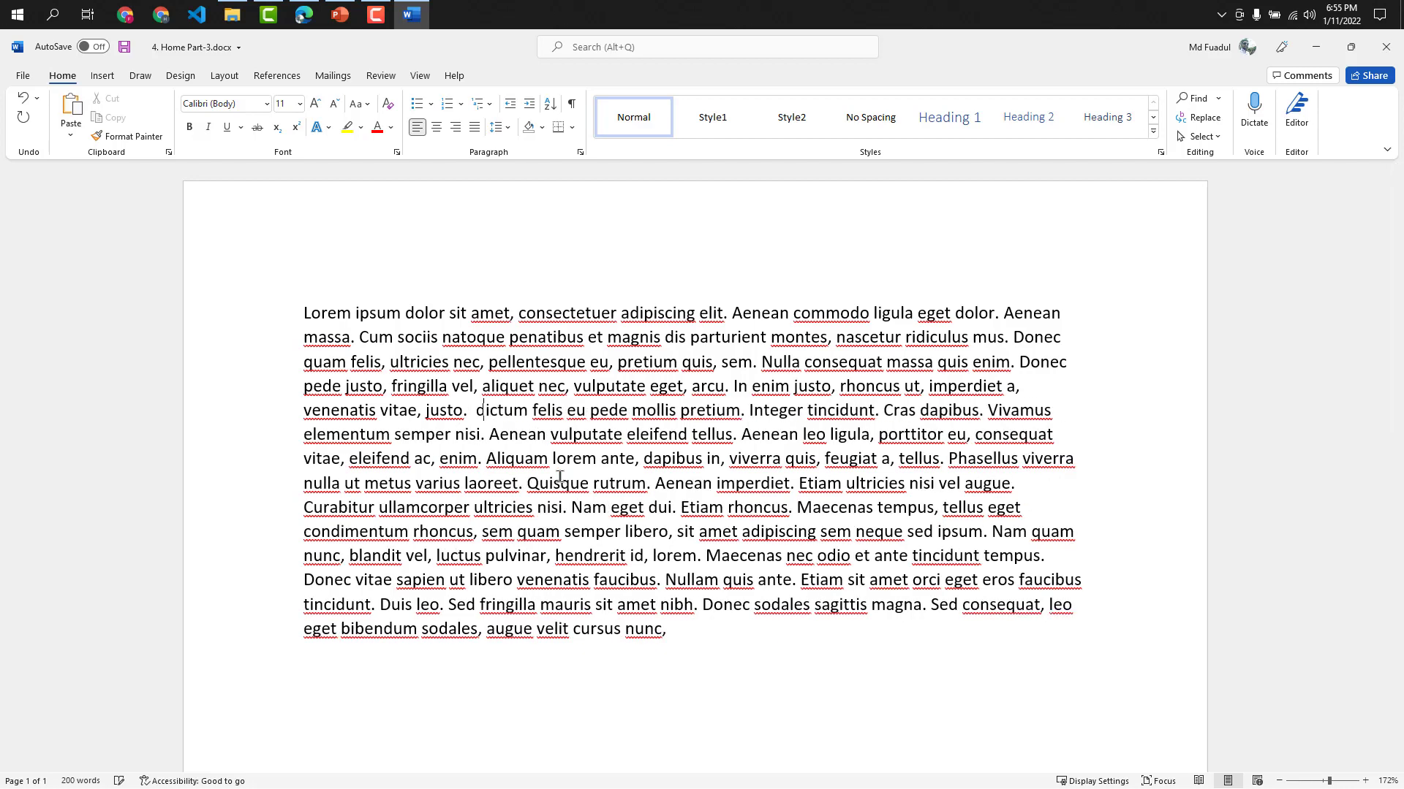
{"action": "type", "text": "Redoy"}
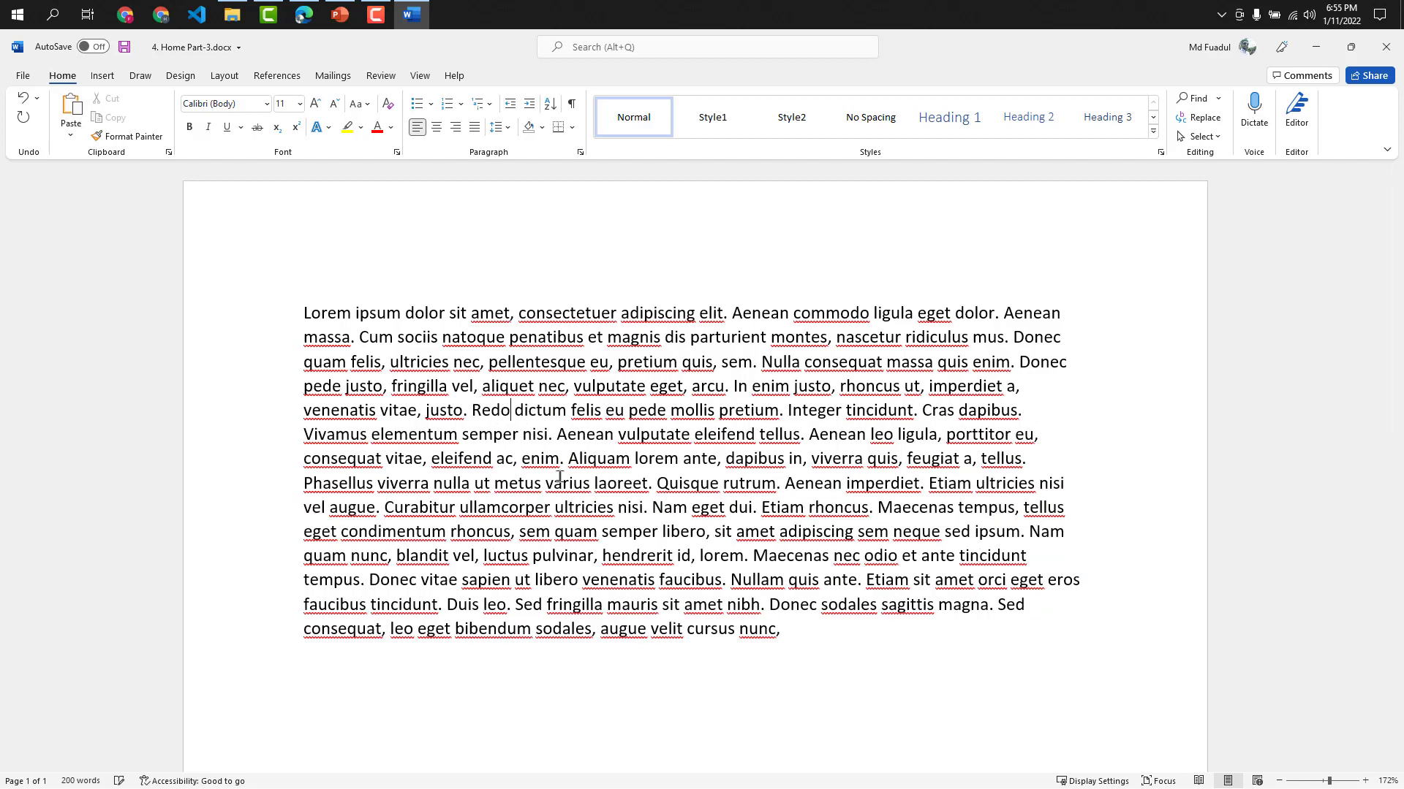
{"action": "left_click", "coordinate": [691, 506]}
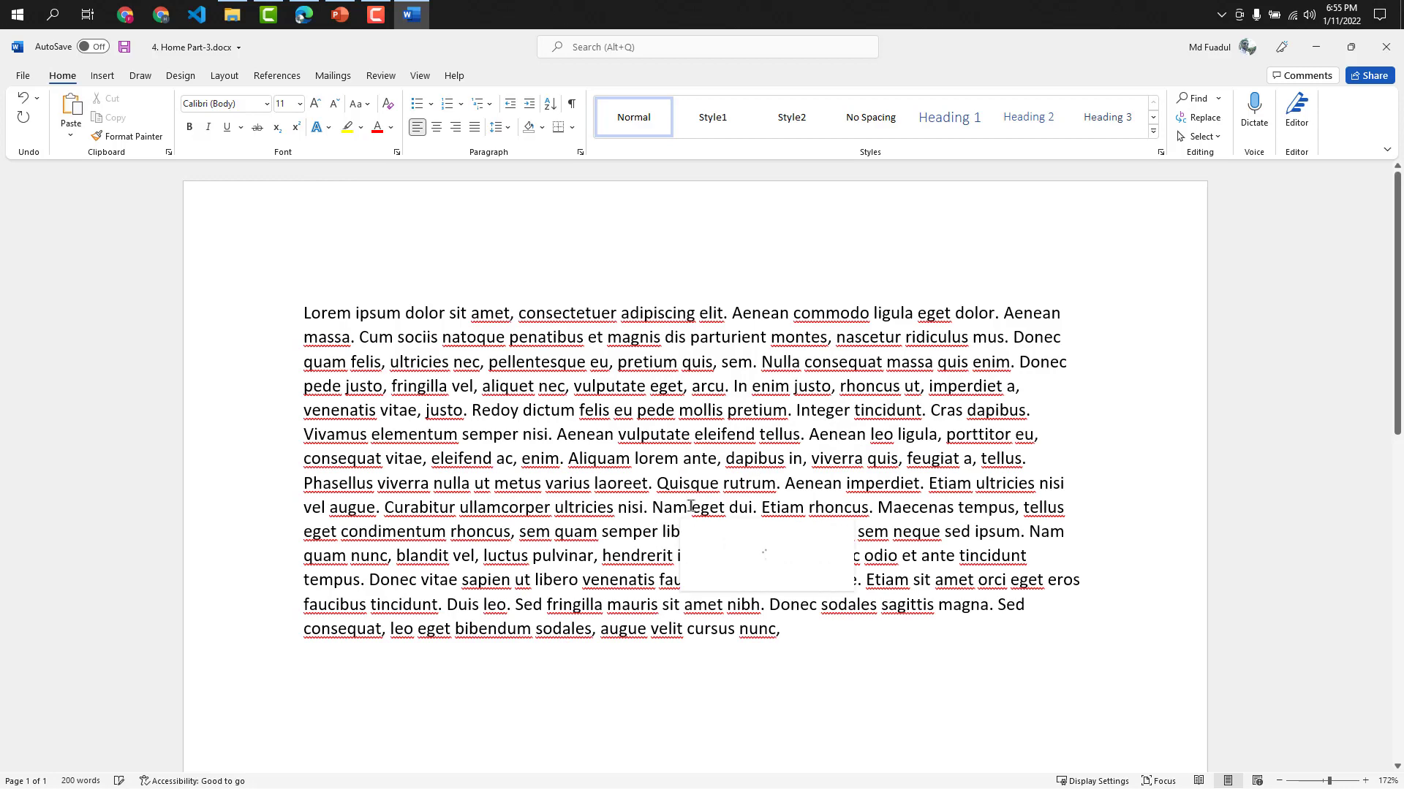
{"action": "key", "text": "BackSpace"}
{"action": "key", "text": "BackSpace"}
{"action": "key", "text": "BackSpace"}
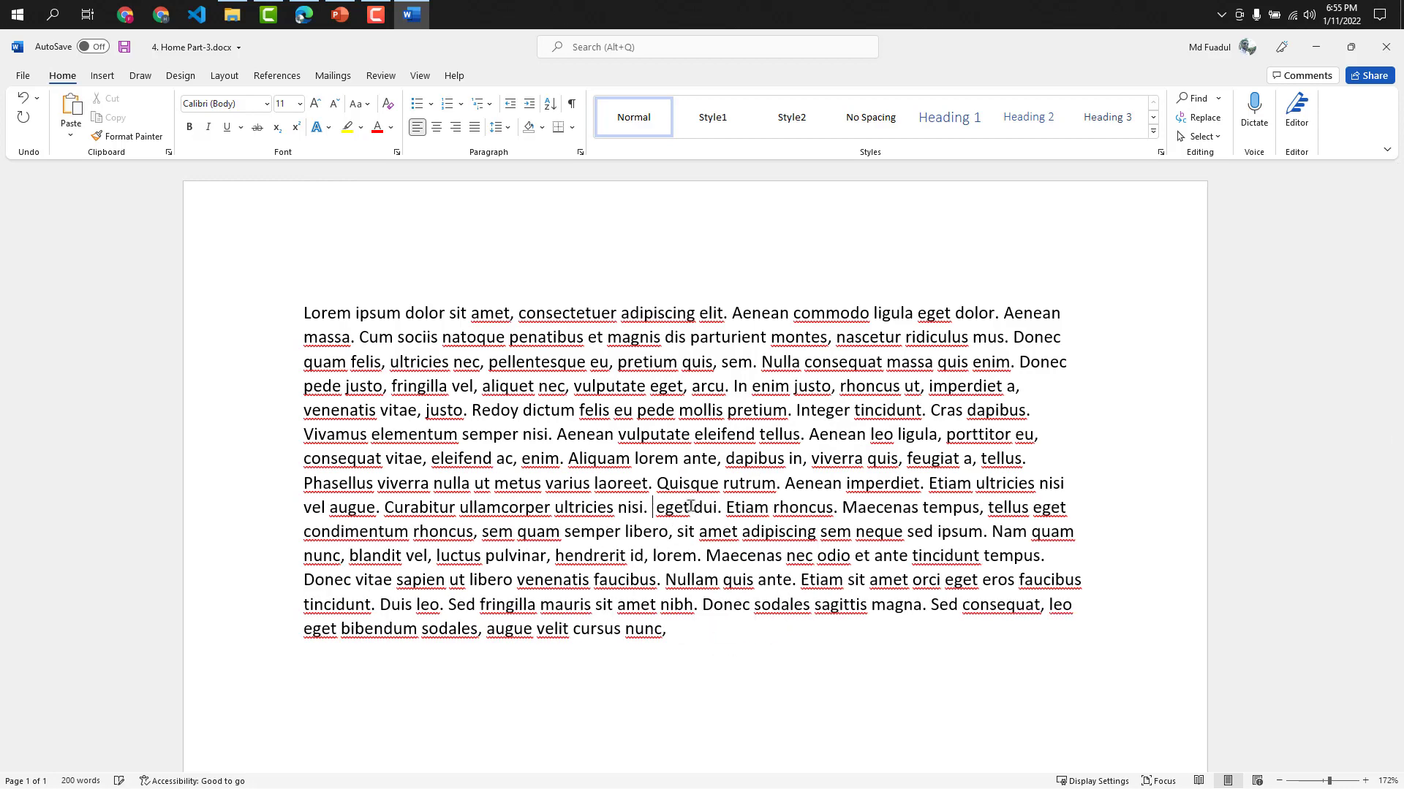
{"action": "type", "text": "Redoy"}
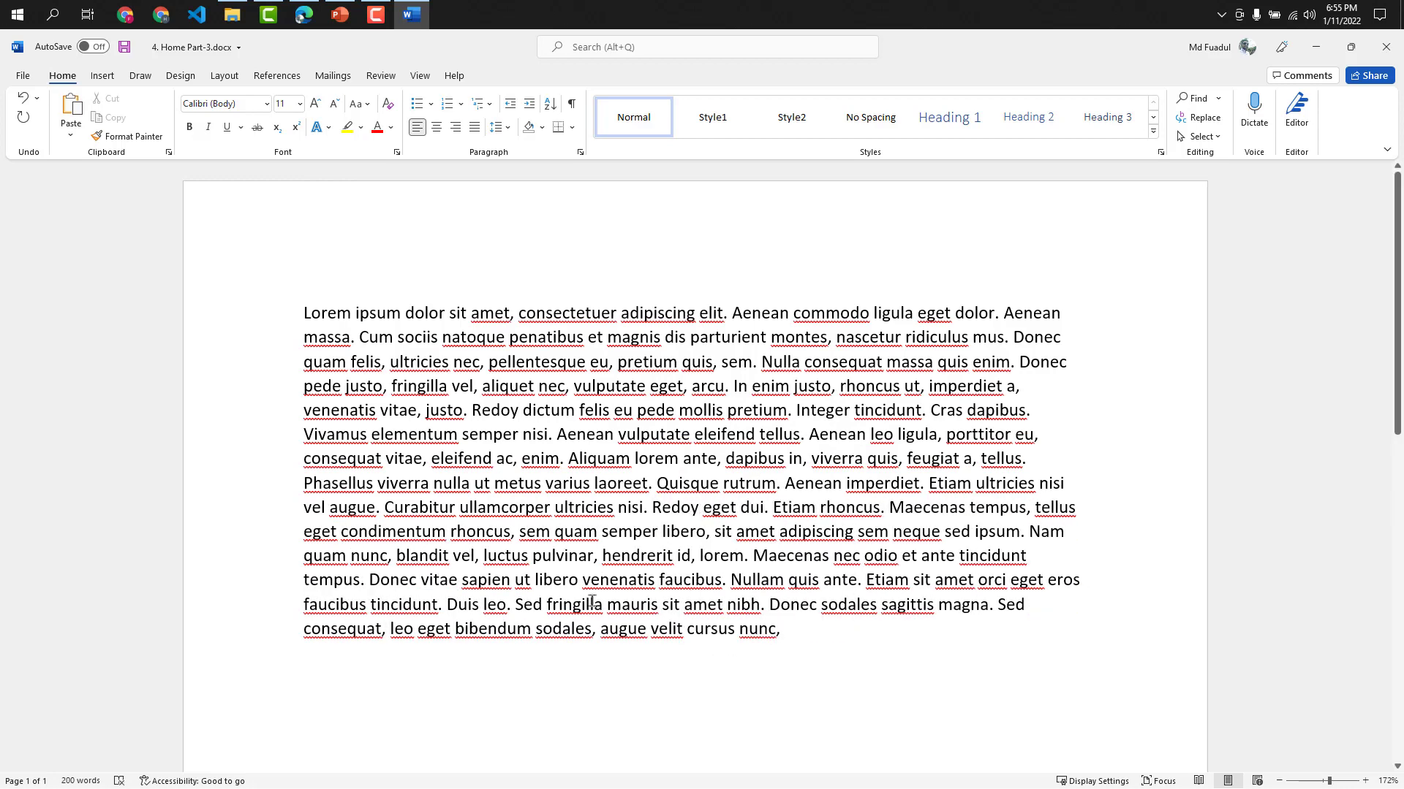
Step: Replace libero and massa with Redoy and end the last sentence with a period
{"action": "left_click", "coordinate": [578, 587]}
{"action": "key", "text": "BackSpace"}
{"action": "key", "text": "BackSpace"}
{"action": "key", "text": "BackSpace"}
{"action": "key", "text": "BackSpace"}
{"action": "key", "text": "BackSpace"}
{"action": "key", "text": "BackSpace"}
{"action": "type", "text": "Red"}
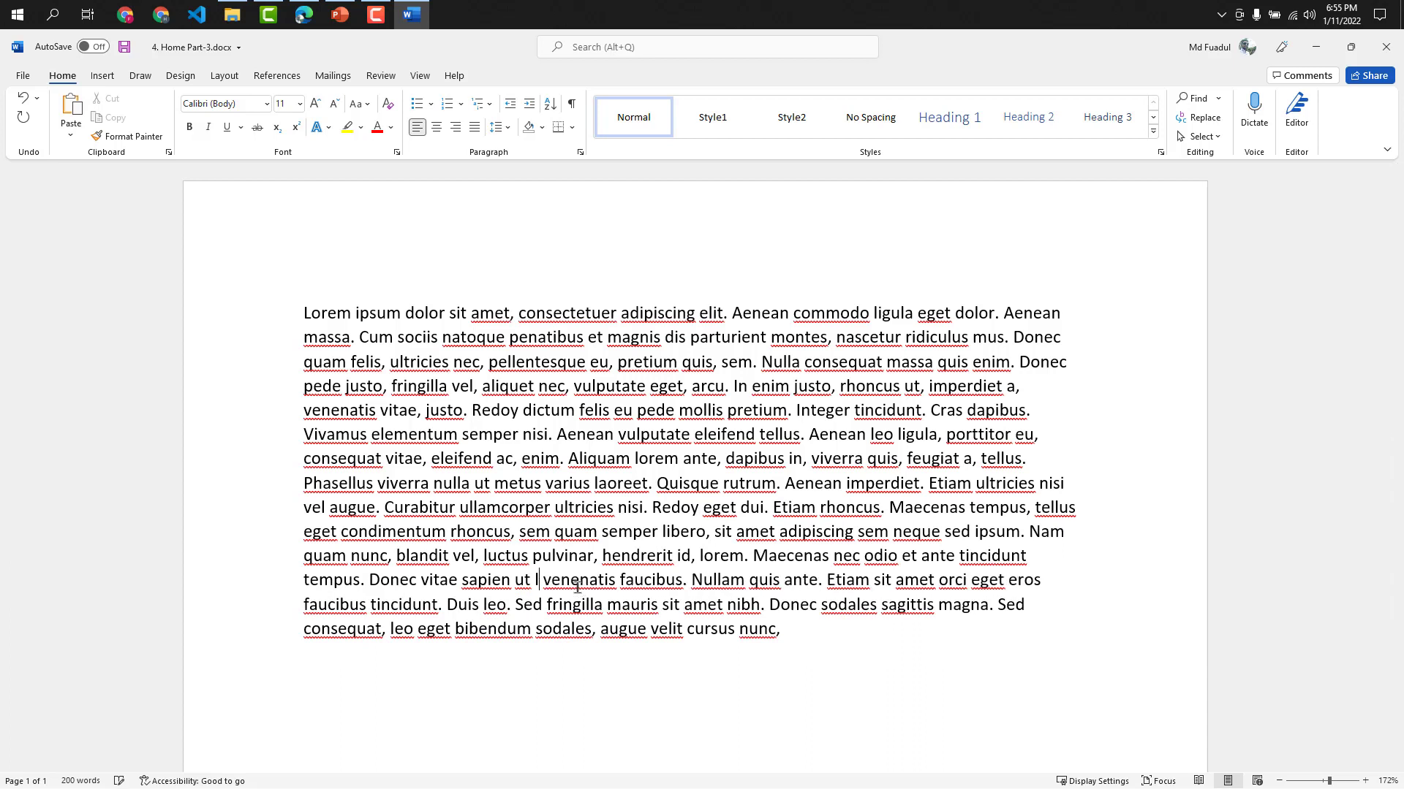
{"action": "type", "text": "oy"}
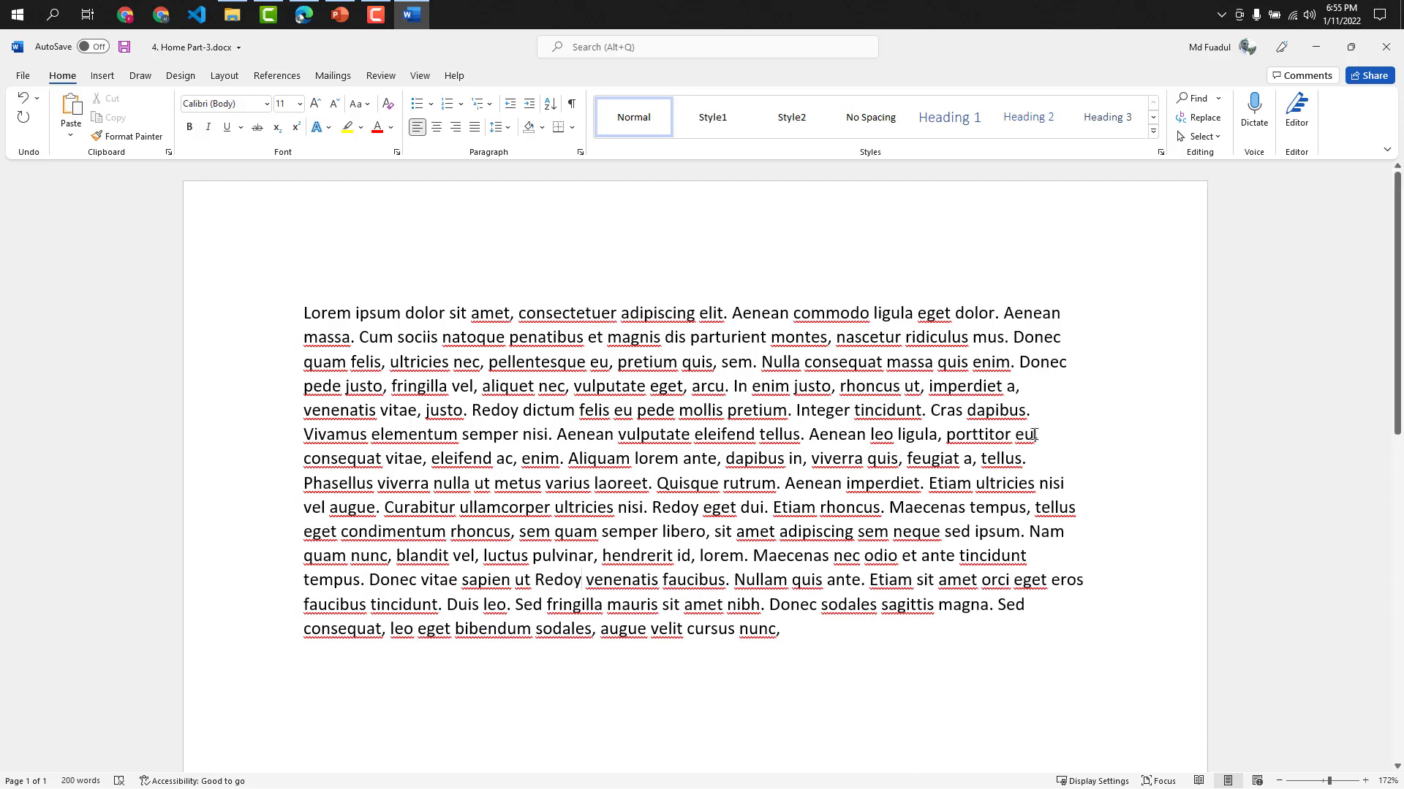
{"action": "left_click", "coordinate": [926, 372]}
{"action": "key", "text": "BackSpace"}
{"action": "key", "text": "BackSpace"}
{"action": "key", "text": "BackSpace"}
{"action": "key", "text": "BackSpace"}
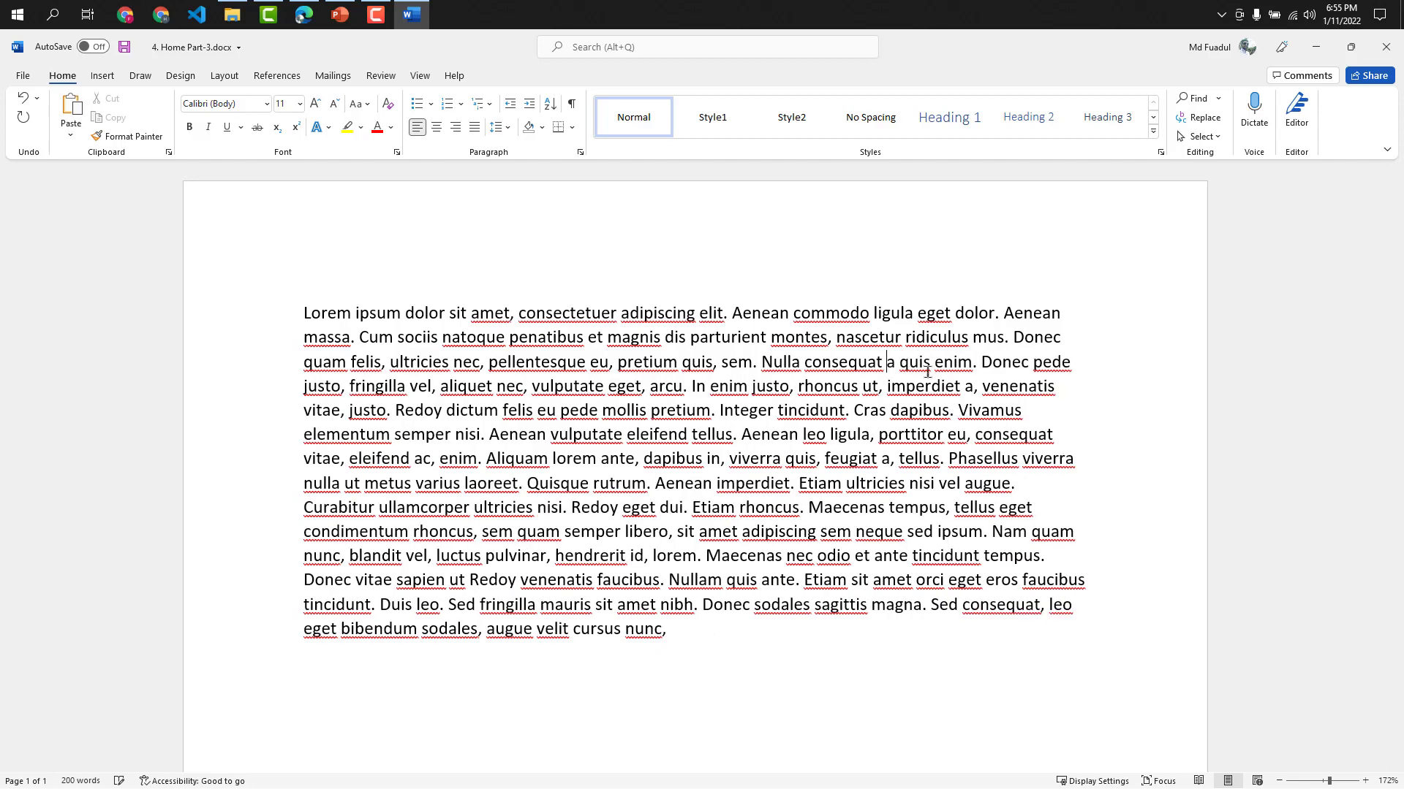
{"action": "key", "text": "Delete"}
{"action": "type", "text": "Redoy"}
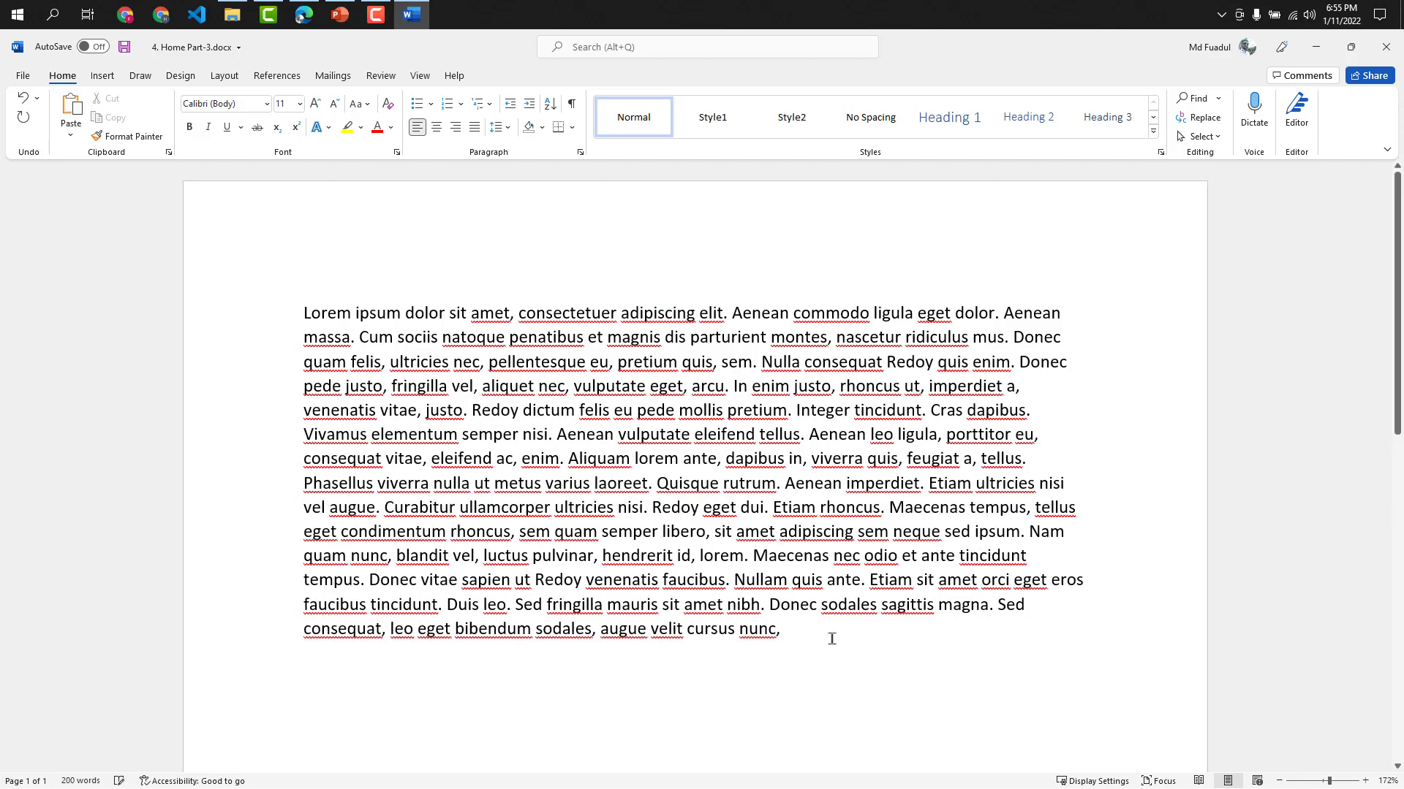
{"action": "key", "text": "BackSpace"}
{"action": "type", "text": "."}
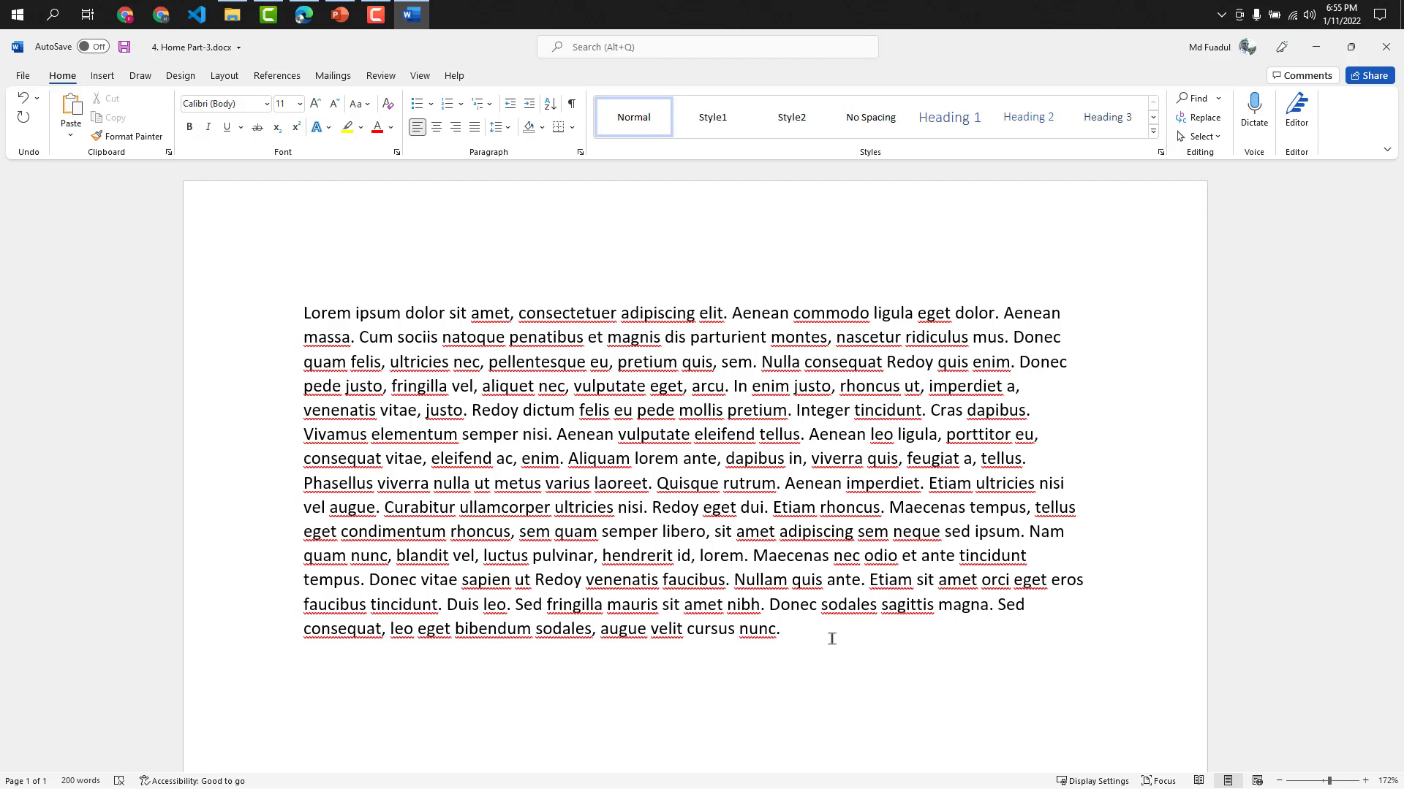
Step: Search the Navigation pane for 'Redoy', then view its Pages and Headings tabs
{"action": "left_click", "coordinate": [1193, 98]}
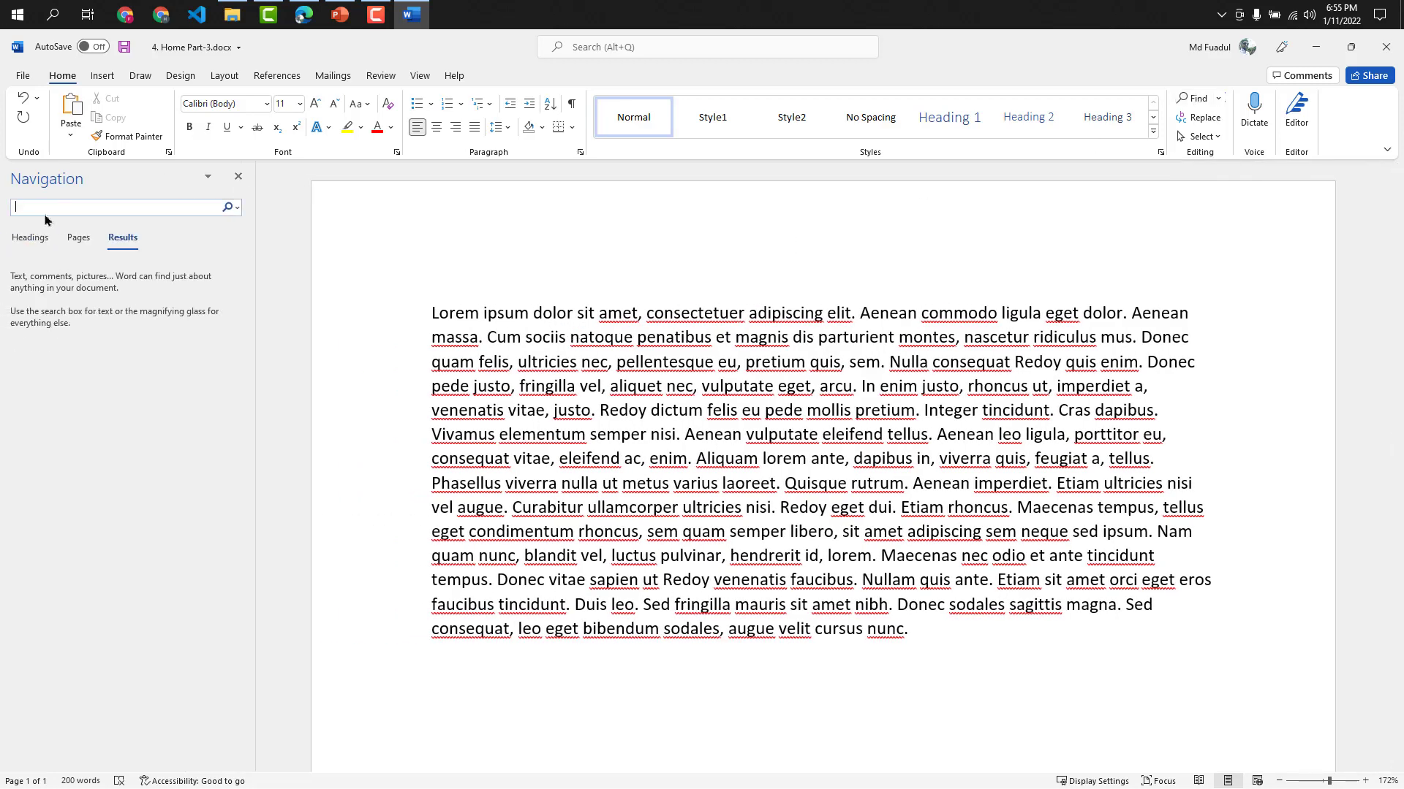
{"action": "type", "text": "Redoy"}
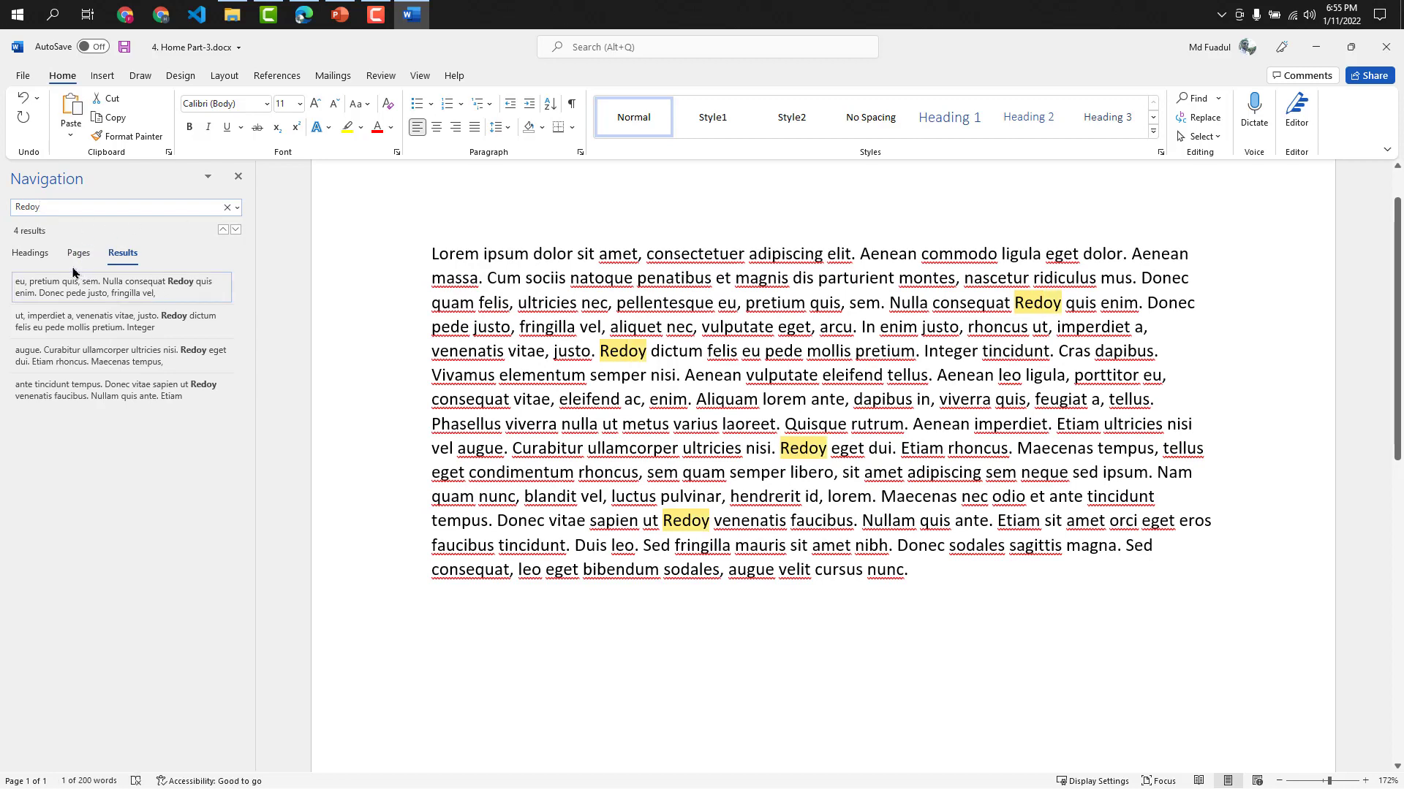
{"action": "key", "text": "Return"}
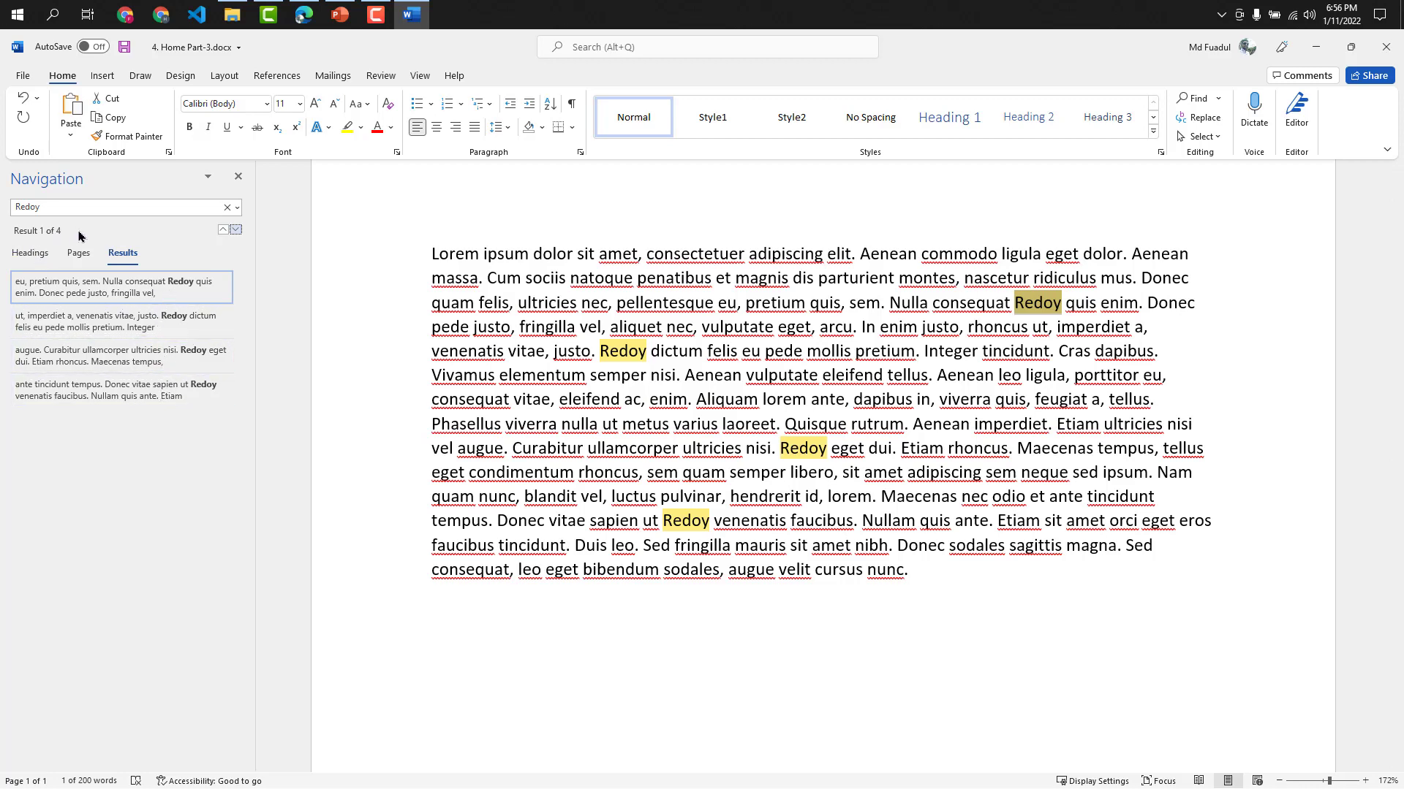
{"action": "left_click", "coordinate": [84, 254]}
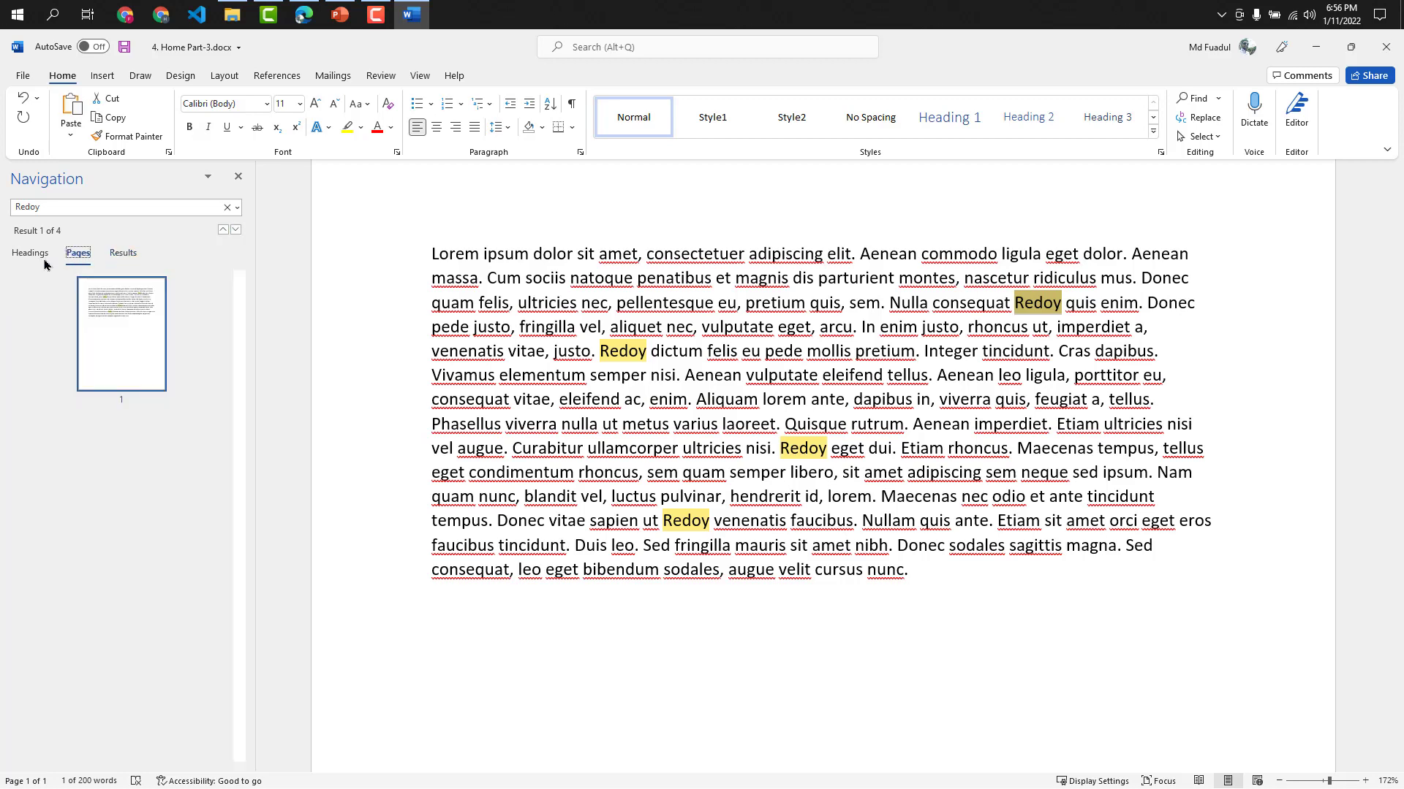
{"action": "left_click", "coordinate": [41, 256]}
Step: Close the search pane, append 'Hello Startup' after 'nunc.', and open Replace
{"action": "left_click", "coordinate": [126, 253]}
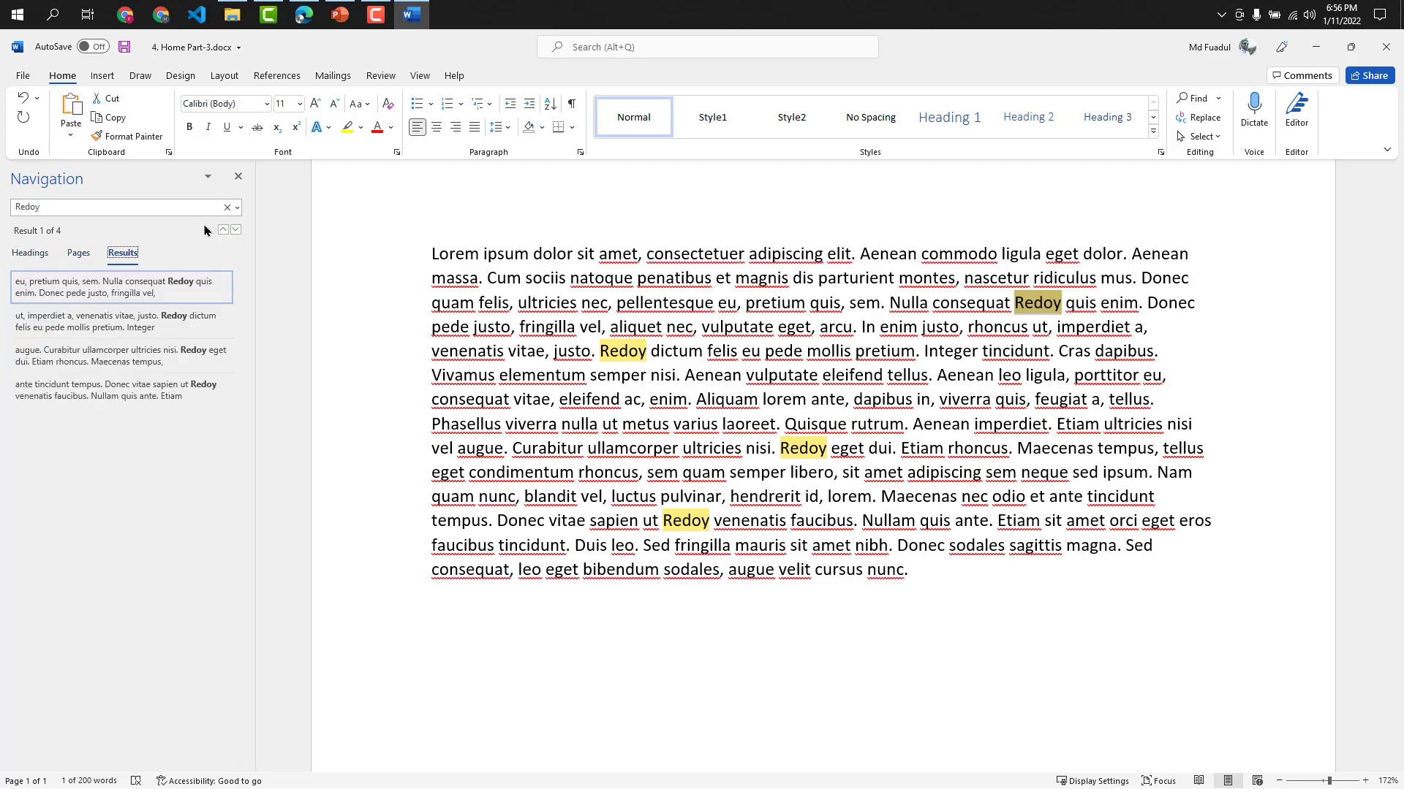
{"action": "left_click", "coordinate": [238, 177]}
{"action": "left_click", "coordinate": [751, 424]}
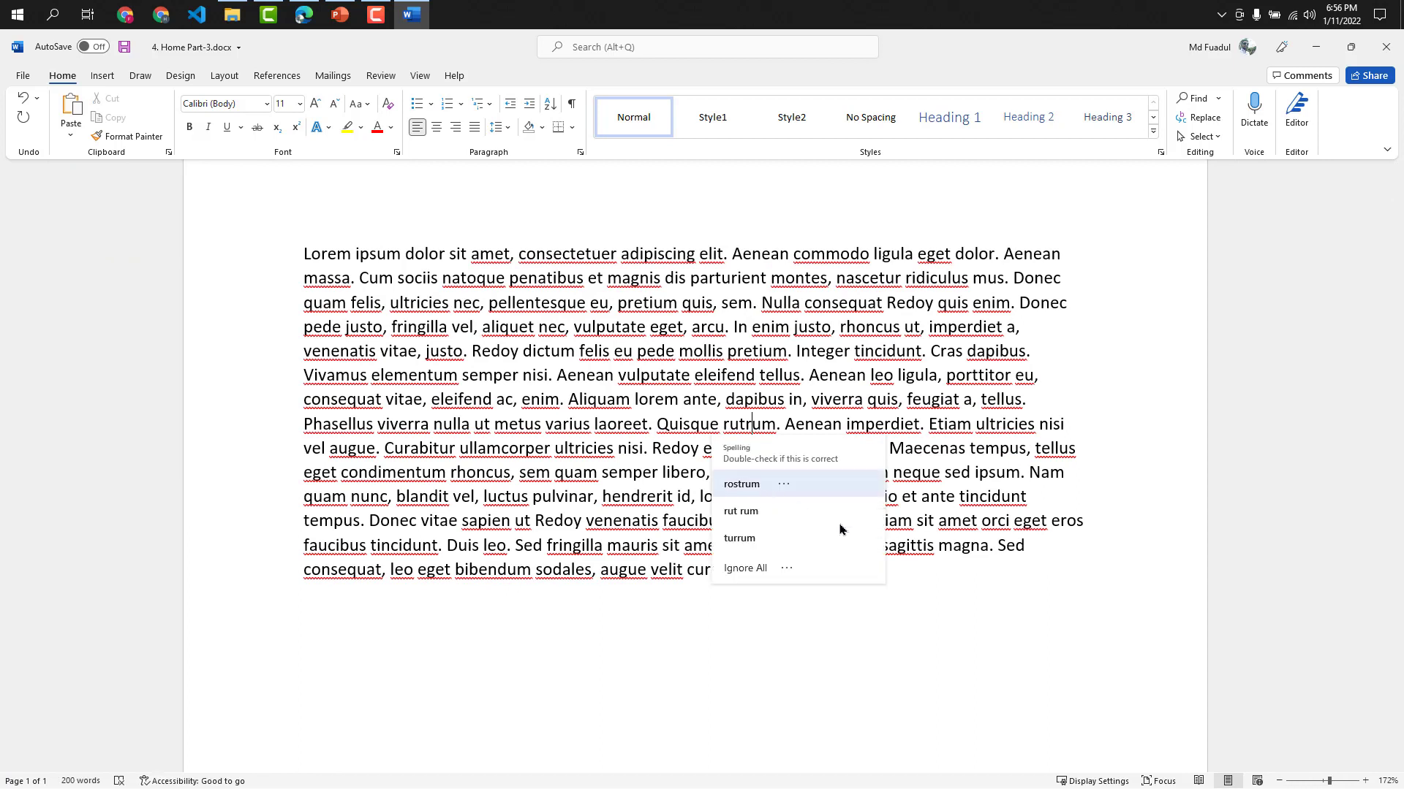
{"action": "left_click", "coordinate": [563, 547]}
{"action": "left_click", "coordinate": [793, 570]}
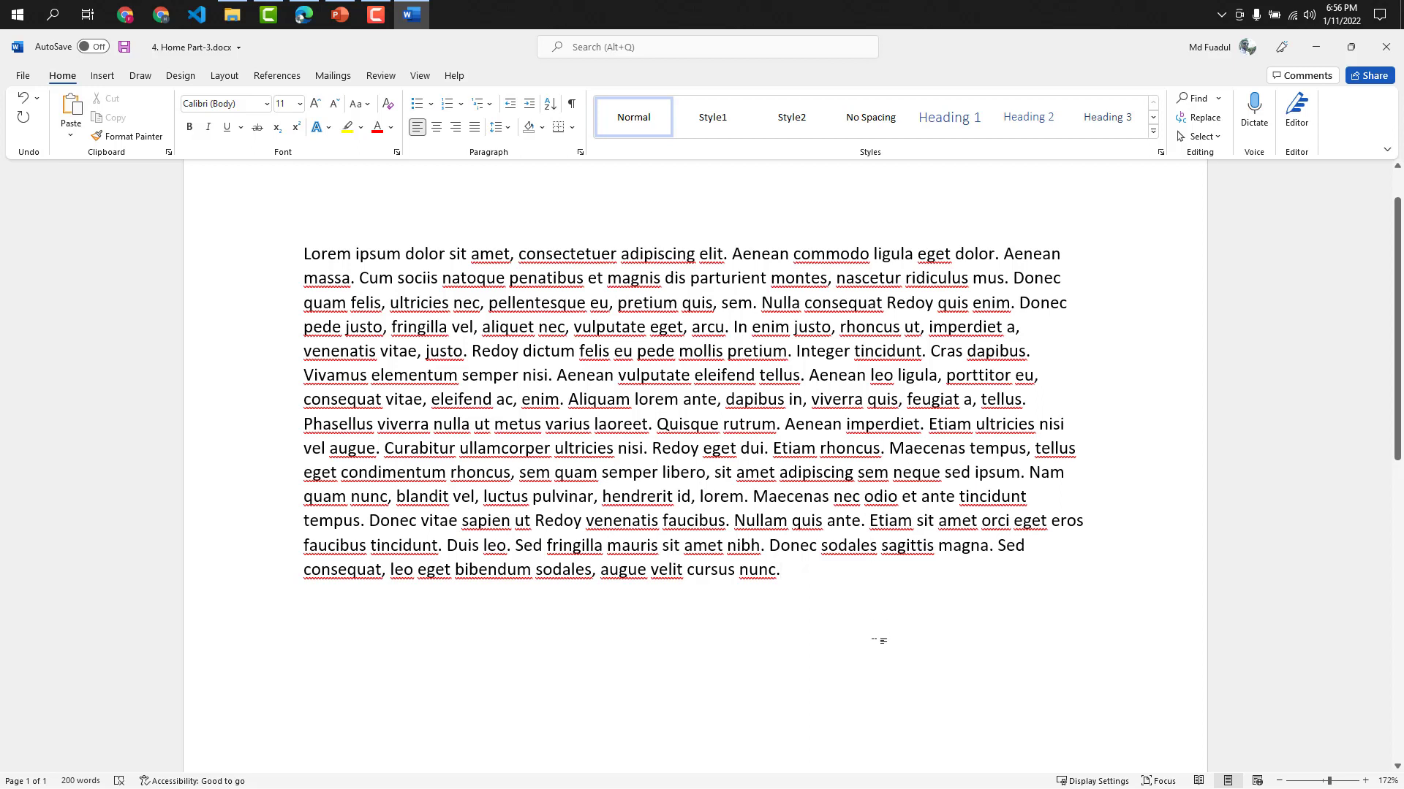
{"action": "type", "text": "He"}
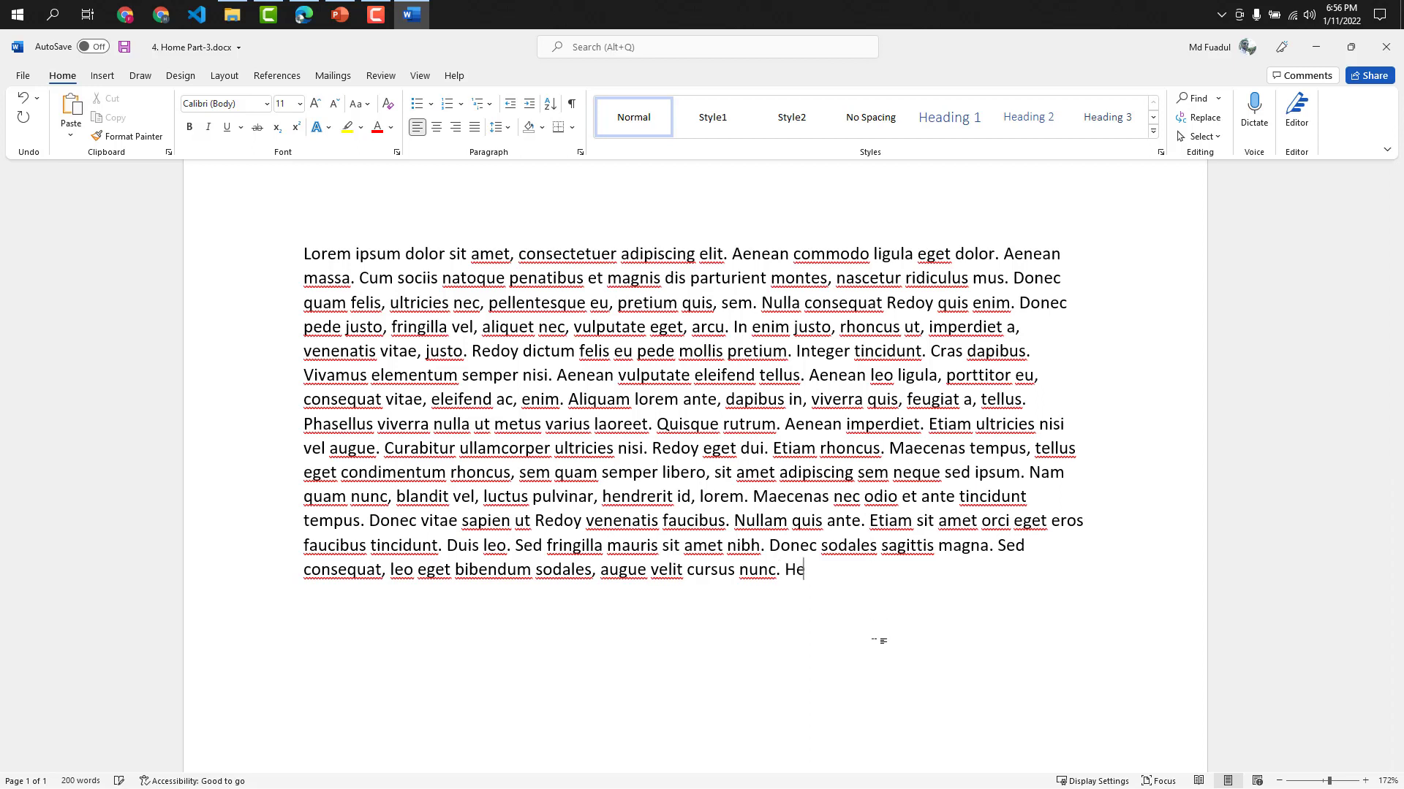
{"action": "type", "text": "llo Startup"}
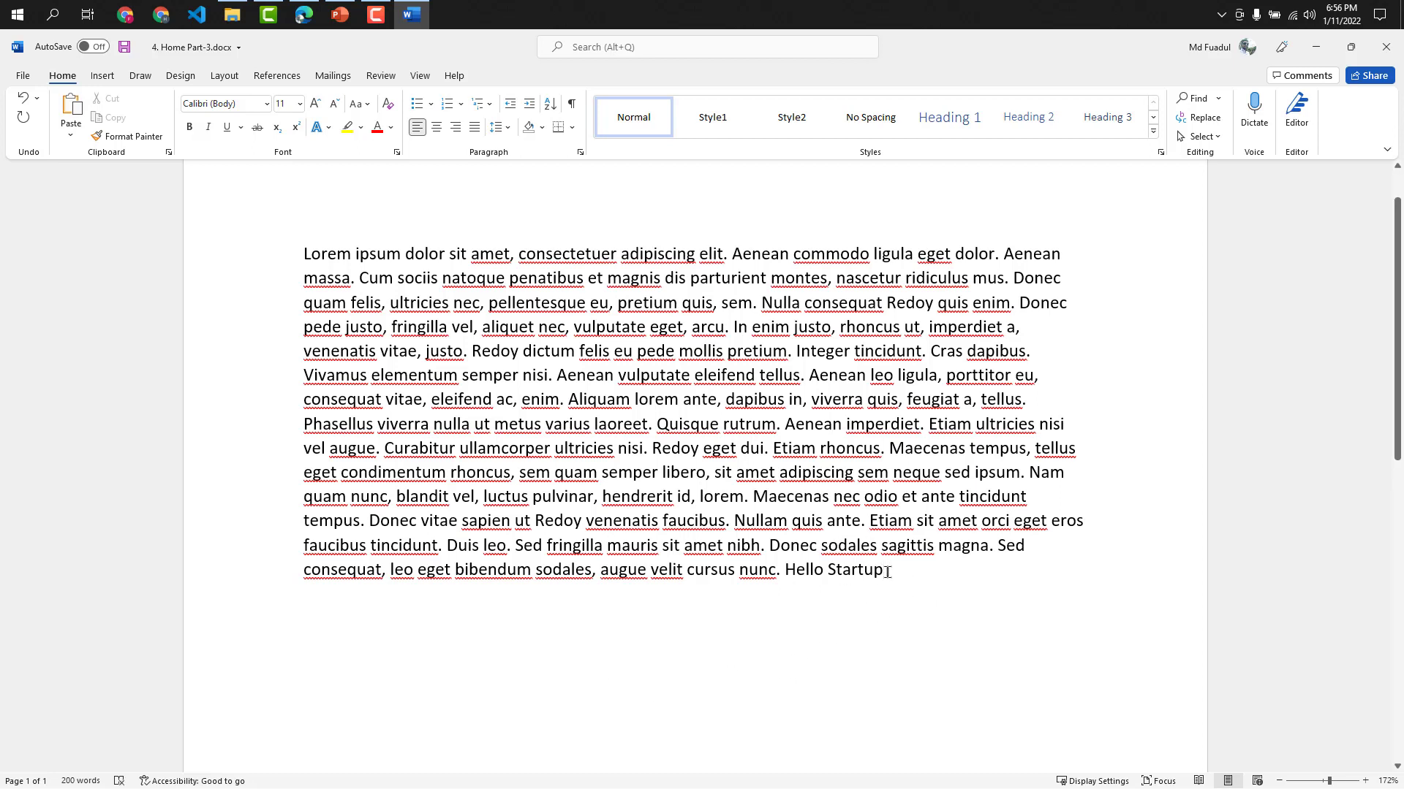
{"action": "left_click", "coordinate": [1199, 119]}
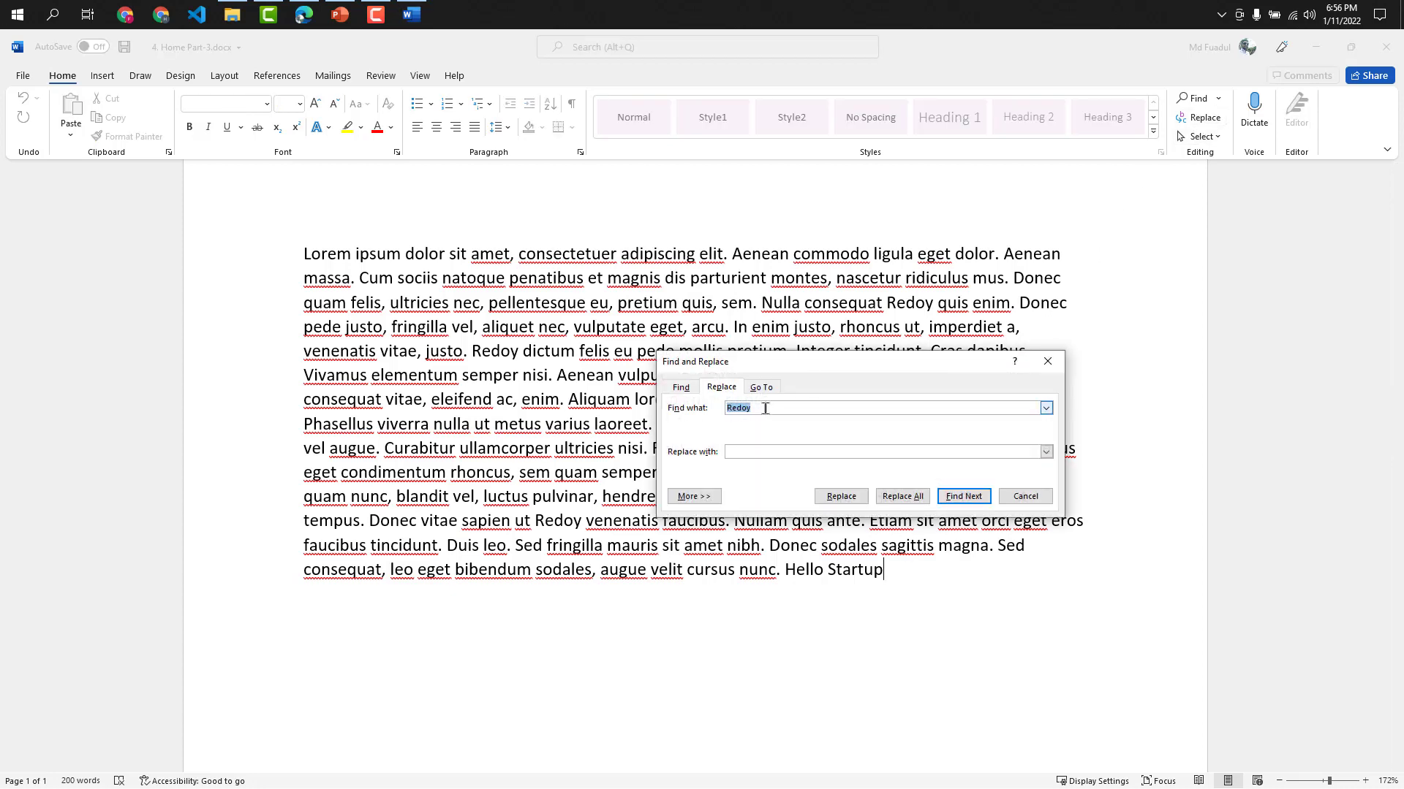
Step: Replace All 'Hello Startup' with 'Hello' in Find and Replace, then close the dialog
{"action": "left_click_drag", "start_coordinate": [809, 371], "coordinate": [875, 170]}
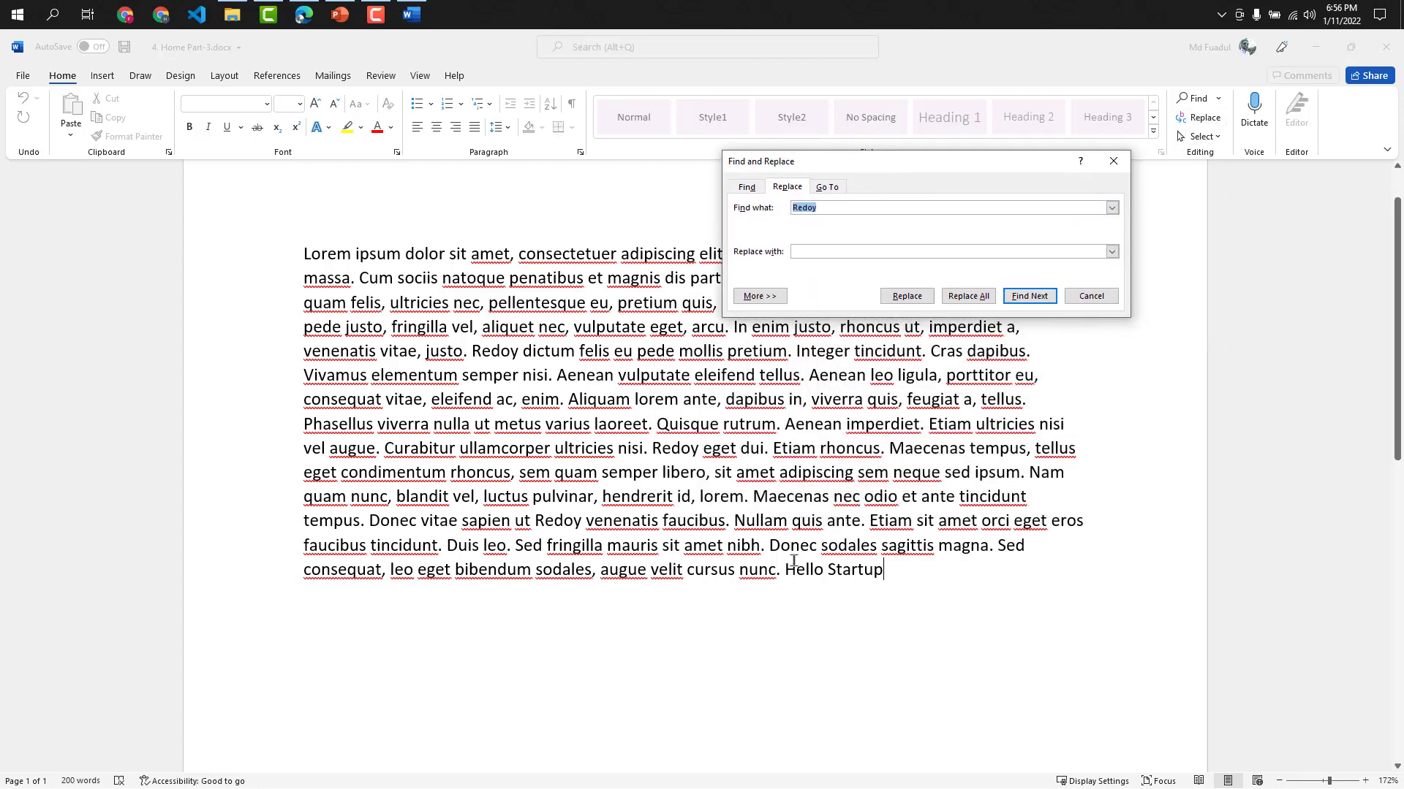
{"action": "left_click", "coordinate": [835, 211]}
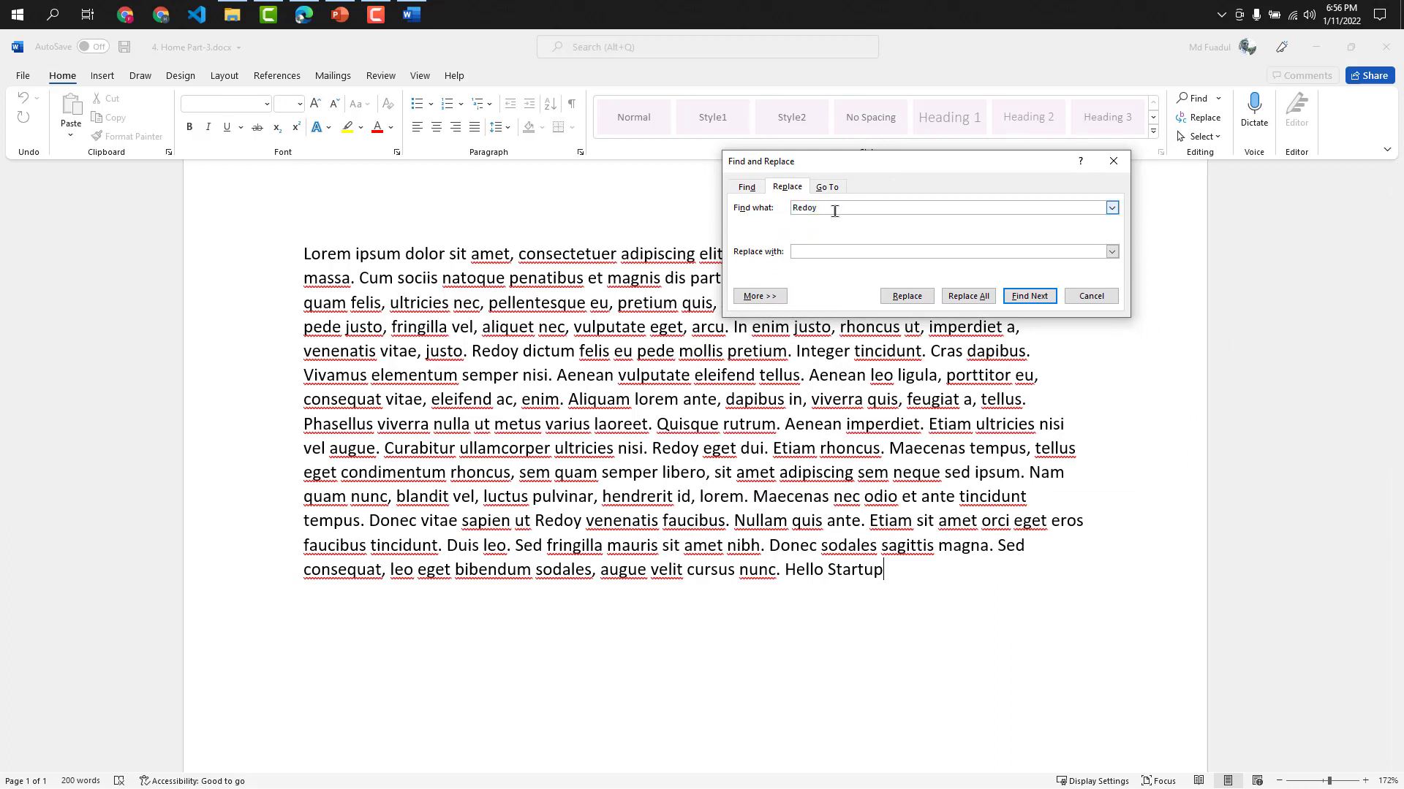
{"action": "key", "text": "BackSpace"}
{"action": "key", "text": "BackSpace"}
{"action": "key", "text": "BackSpace"}
{"action": "key", "text": "BackSpace"}
{"action": "key", "text": "BackSpace"}
{"action": "type", "text": "Hell"}
{"action": "left_click", "coordinate": [856, 252]}
{"action": "left_click", "coordinate": [907, 296]}
{"action": "left_click", "coordinate": [907, 296]}
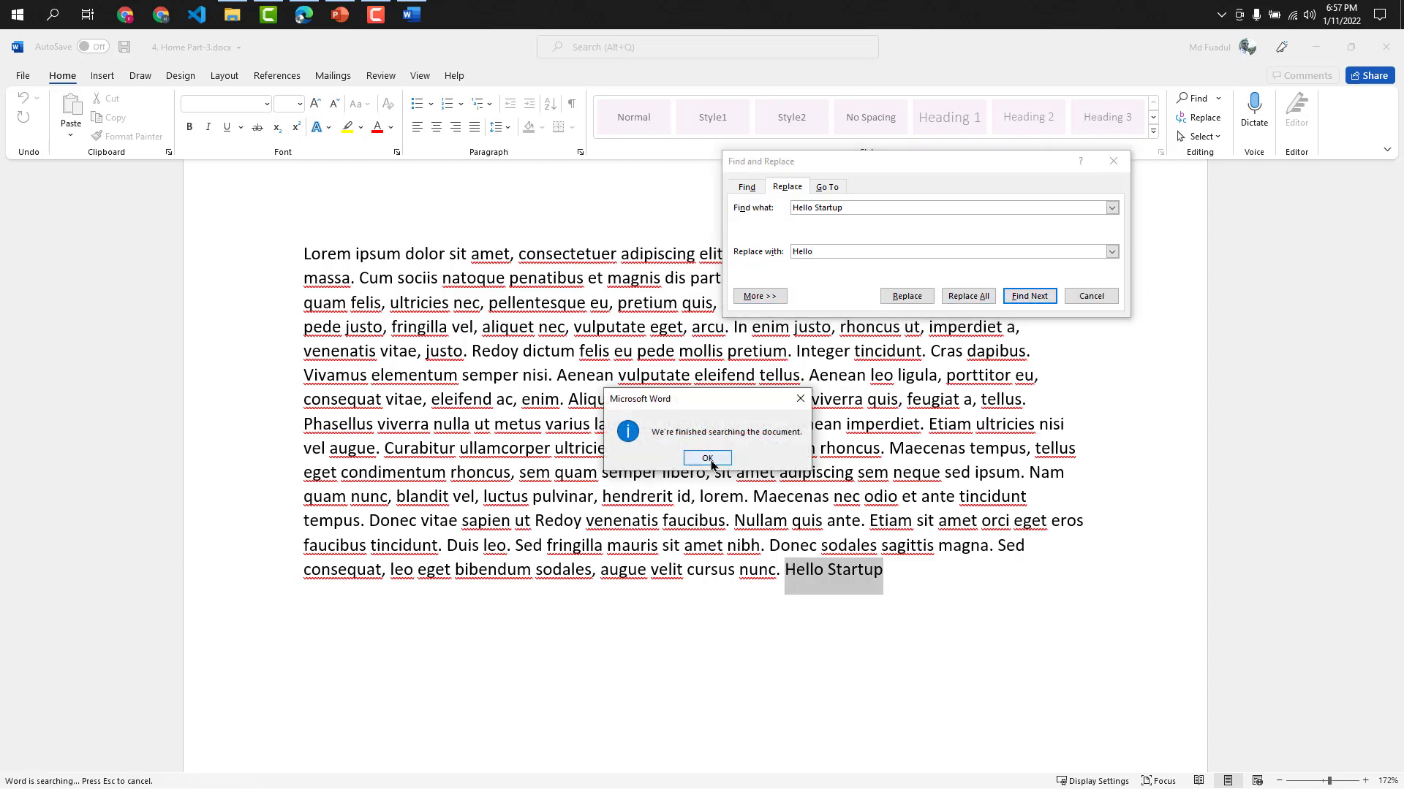
{"action": "left_click", "coordinate": [707, 458]}
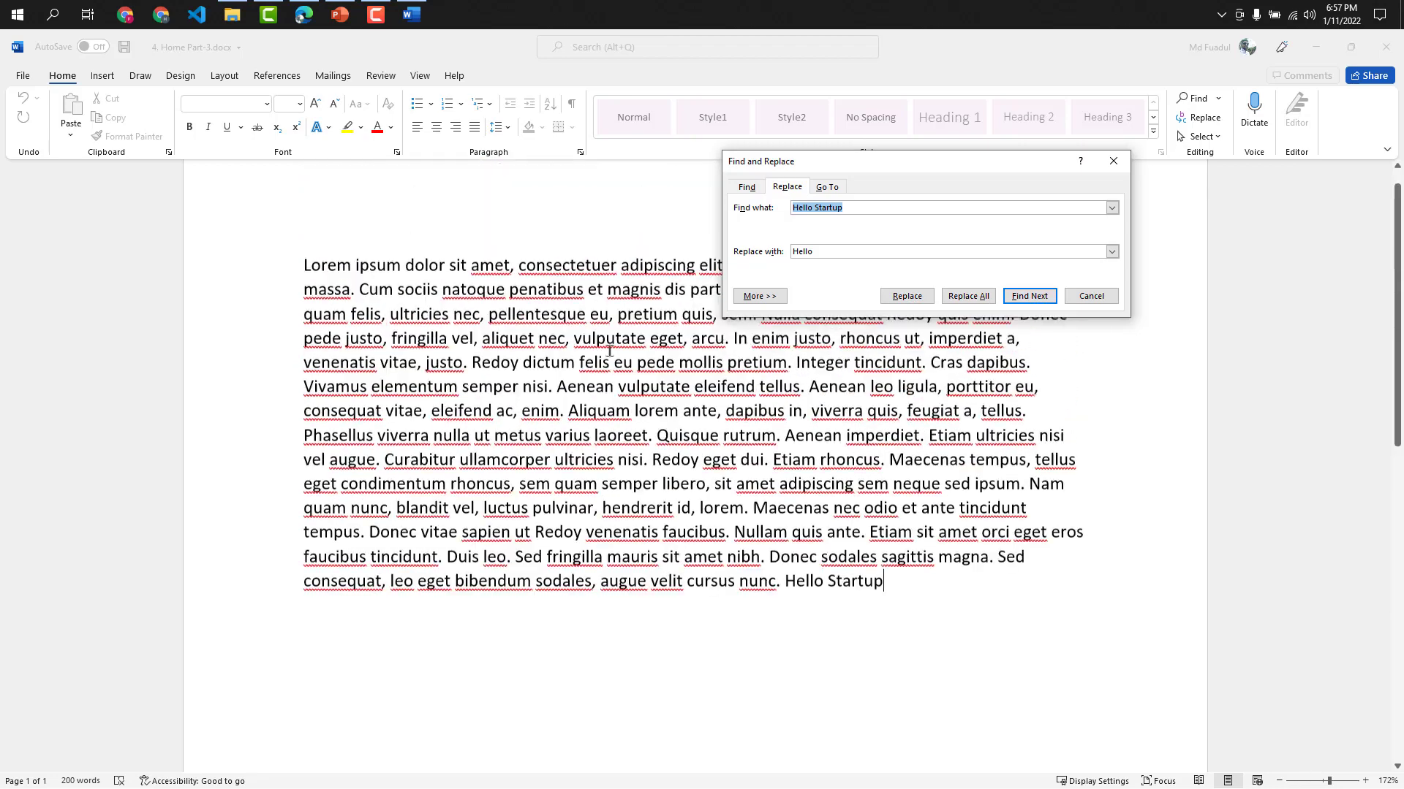
{"action": "left_click", "coordinate": [969, 296]}
{"action": "left_click", "coordinate": [707, 459]}
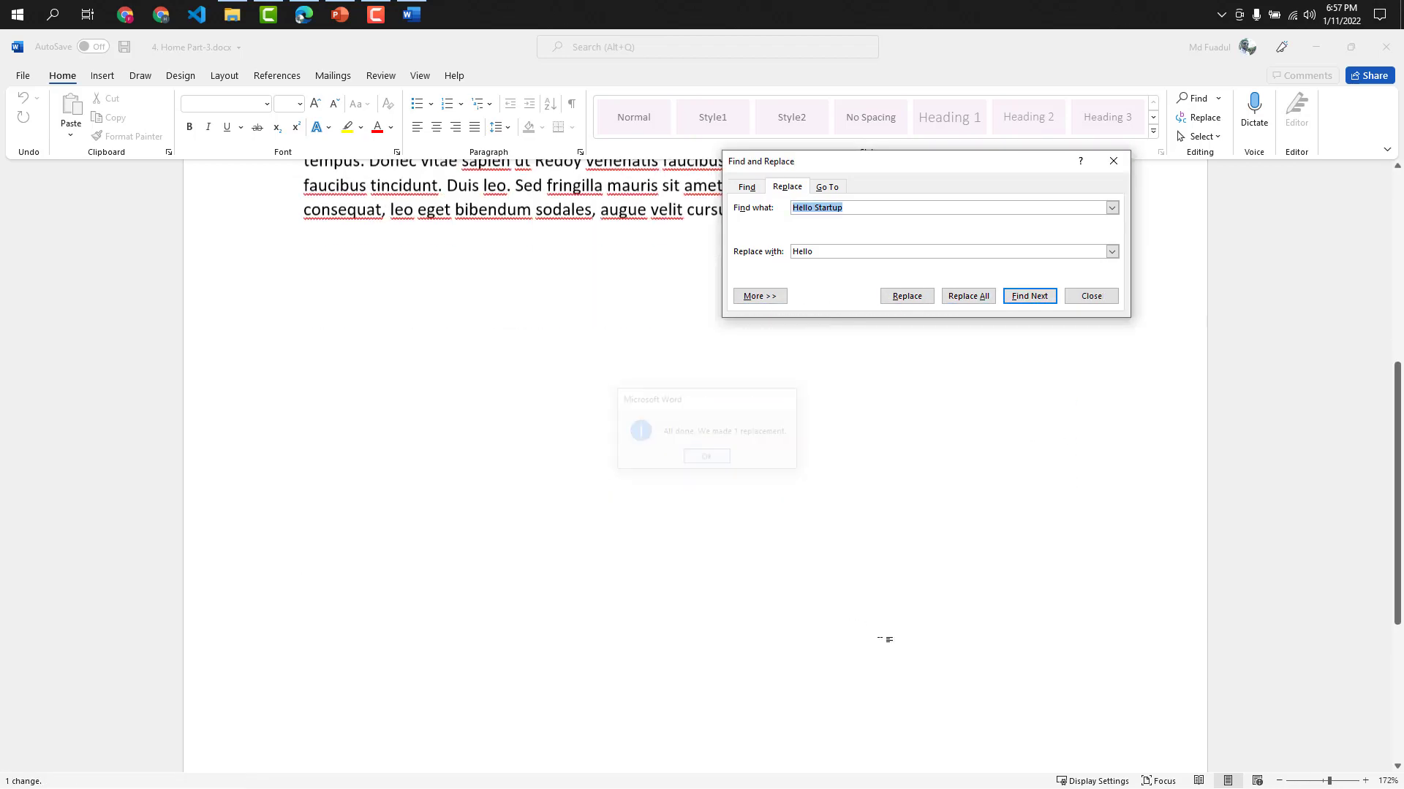
{"action": "left_click", "coordinate": [1100, 297]}
{"action": "scroll", "coordinate": [802, 491], "scroll_direction": "up", "scroll_amount": 3}
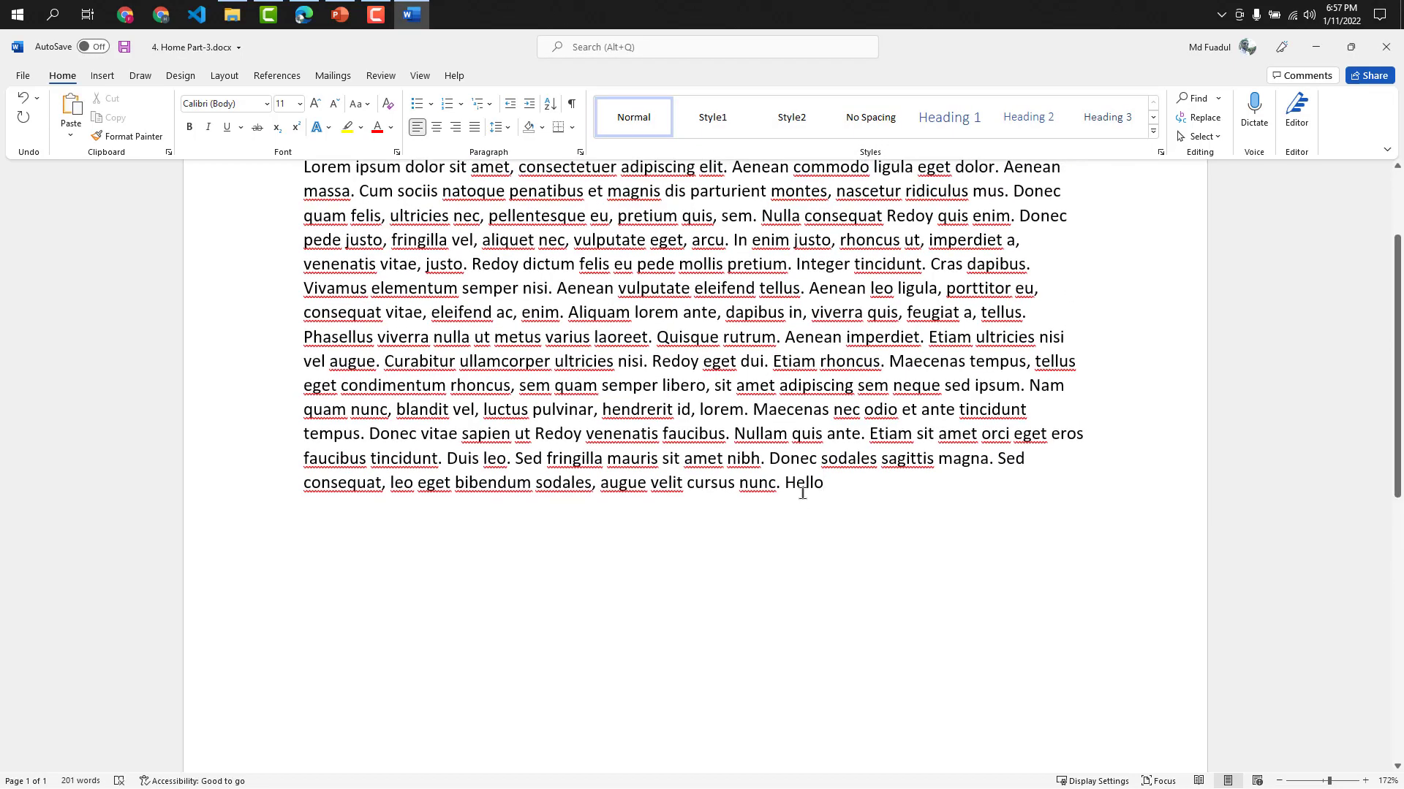
Step: Finish typing 'Hello Startup' at the paragraph end and copy it to the clipboard
{"action": "scroll", "coordinate": [819, 548], "scroll_direction": "up", "scroll_amount": 2}
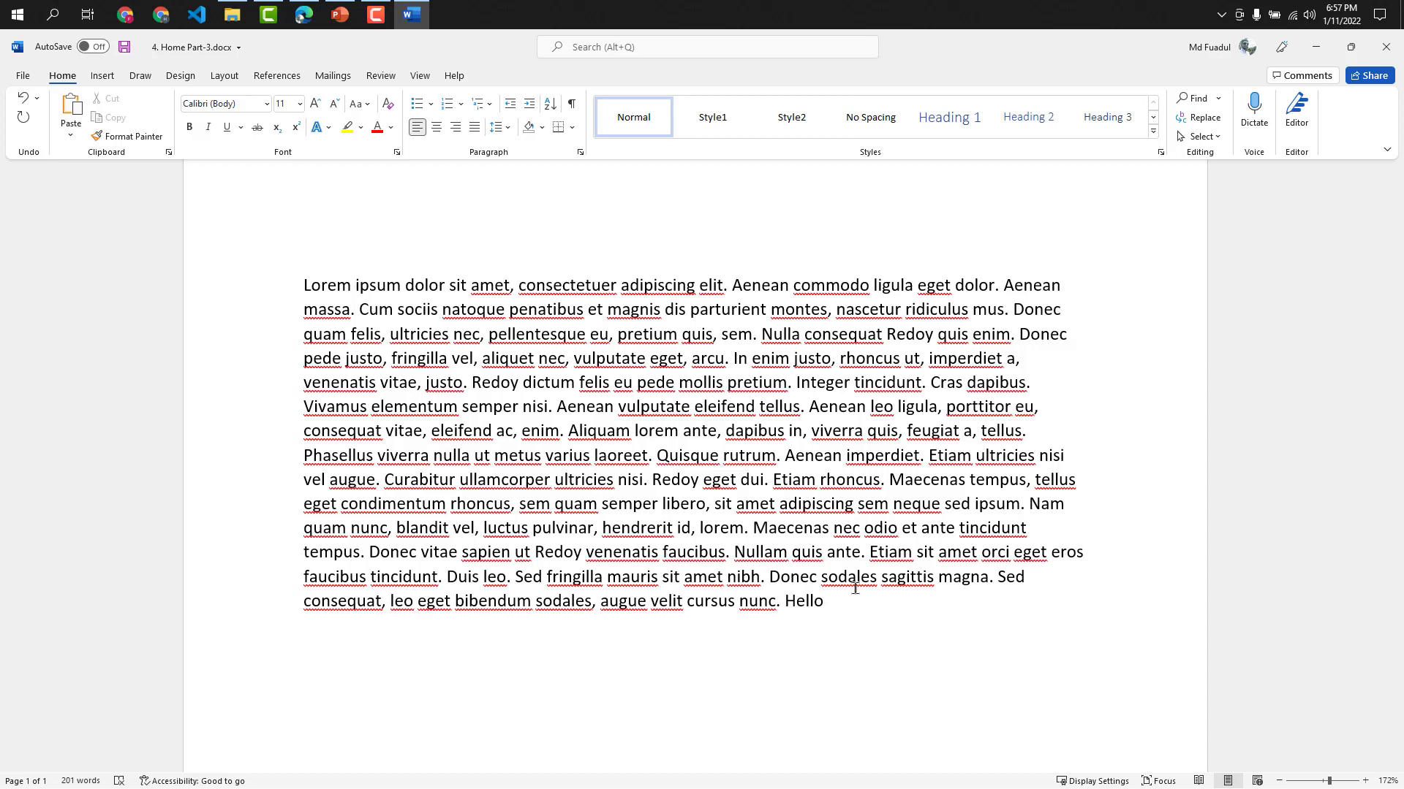
{"action": "type", "text": "Startu"}
{"action": "key", "text": "shift+Left"}
{"action": "key", "text": "shift+Left"}
{"action": "key", "text": "shift+Left"}
{"action": "key", "text": "shift+Left"}
{"action": "key", "text": "shift+Left"}
{"action": "key", "text": "shift+Left"}
{"action": "key", "text": "shift+Left"}
{"action": "key", "text": "shift+Left"}
{"action": "key", "text": "shift+Left"}
{"action": "key", "text": "shift+Left"}
{"action": "key", "text": "shift+Left"}
{"action": "key", "text": "shift+Left"}
{"action": "key", "text": "shift+Left"}
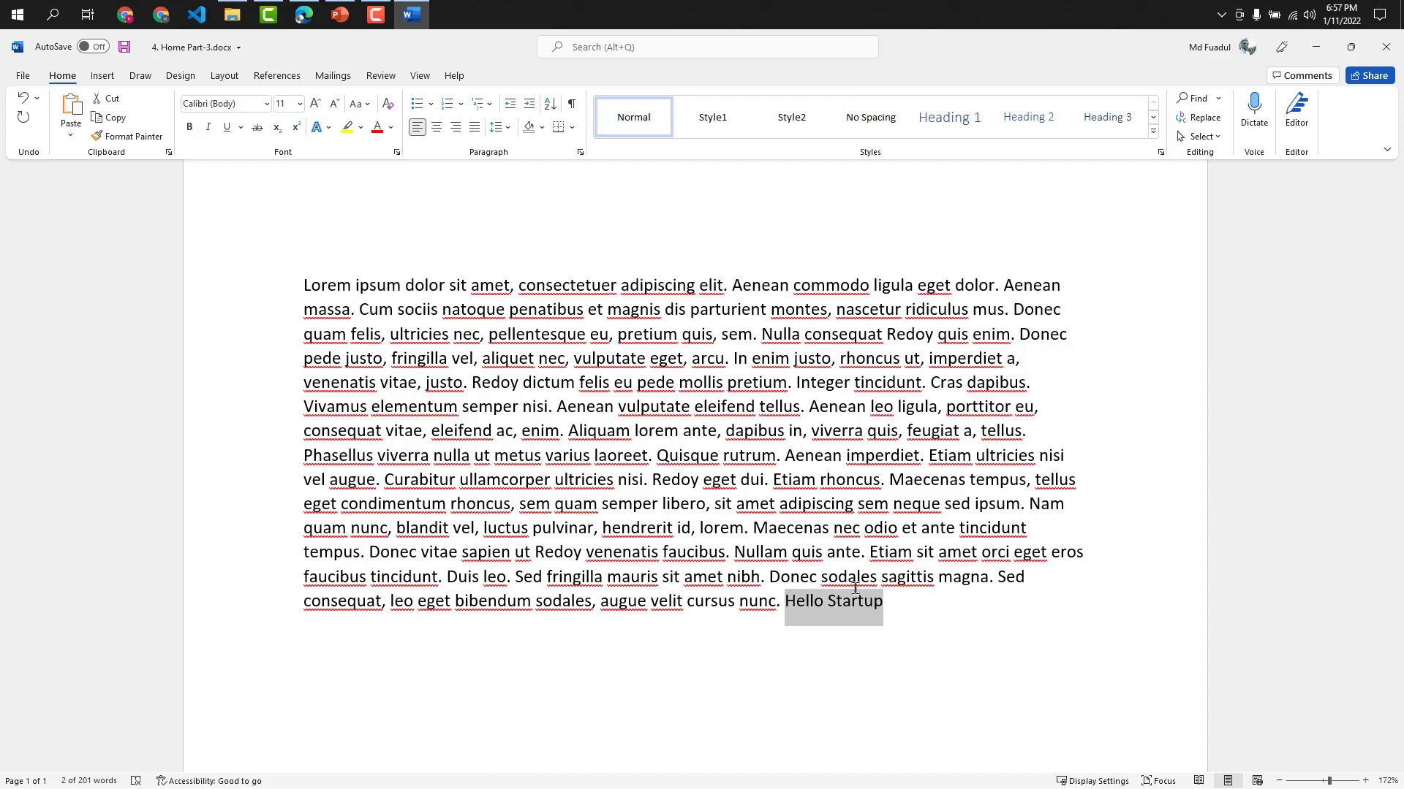
{"action": "key", "text": "ctrl+c"}
{"action": "key", "text": "Right"}
Step: Paste four more 'Hello Startup' copies separated by periods, bringing the document to 210 words
{"action": "type", "text": "."}
{"action": "key", "text": "ctrl+v"}
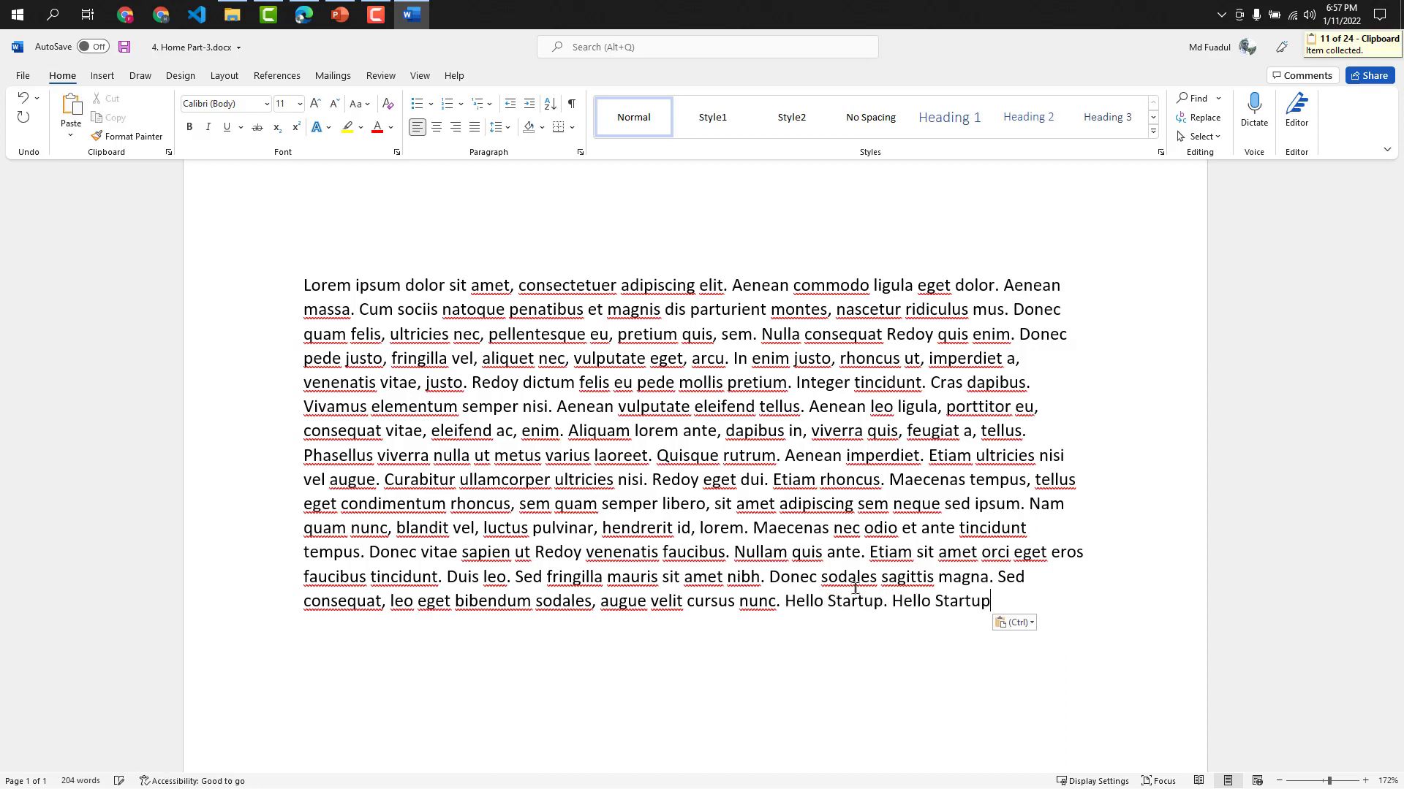
{"action": "type", "text": "."}
{"action": "key", "text": "ctrl+v"}
{"action": "type", "text": "."}
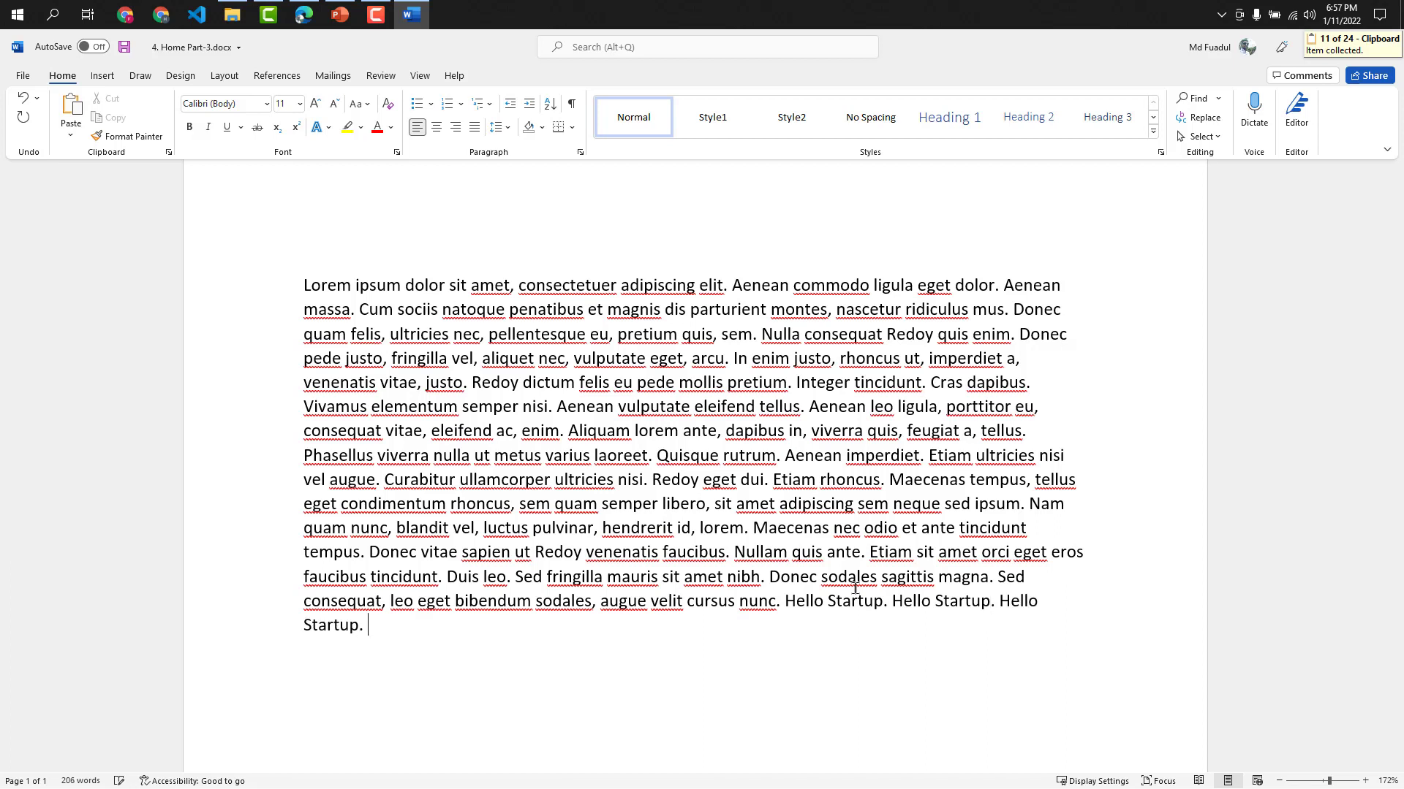
{"action": "key", "text": "ctrl+v"}
{"action": "type", "text": "."}
{"action": "key", "text": "ctrl+v"}
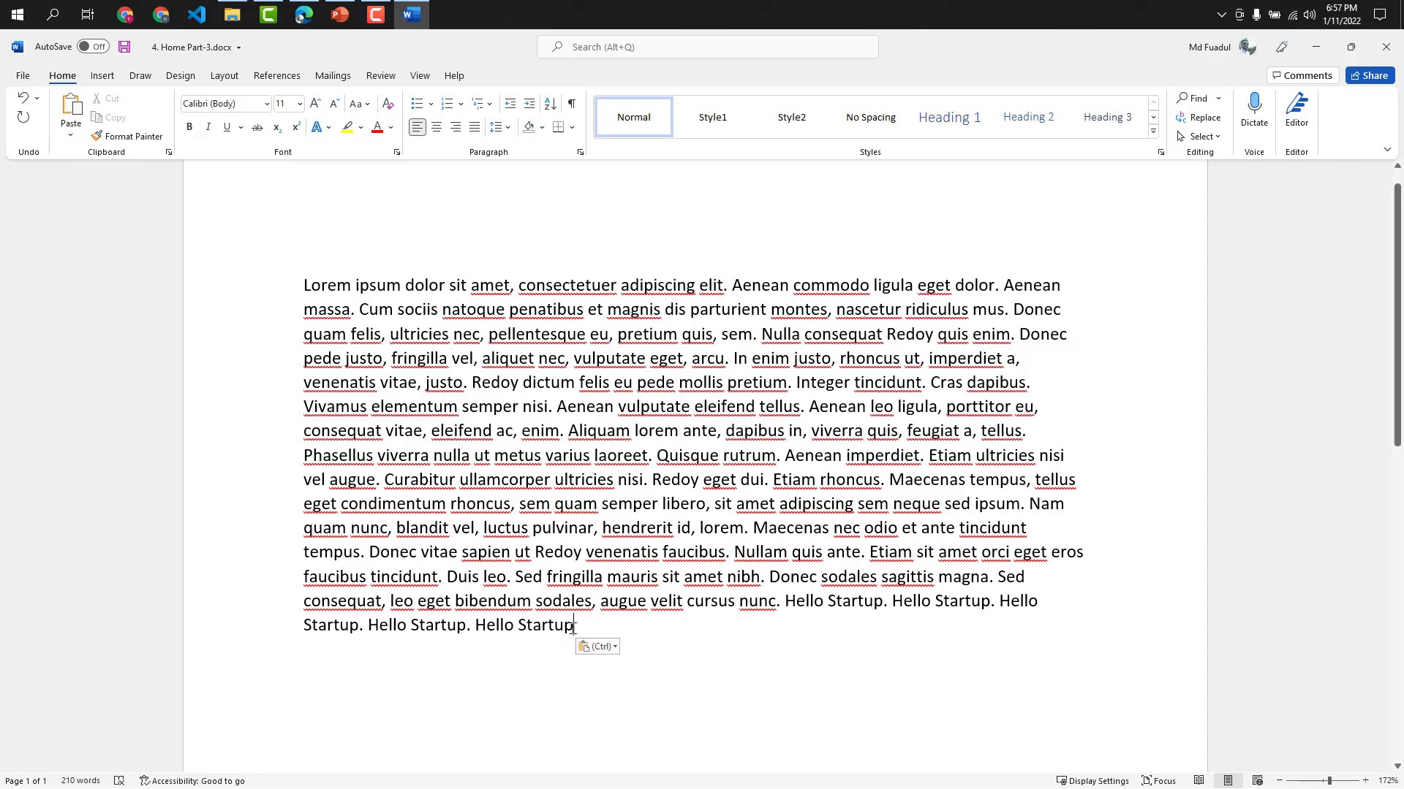
{"action": "left_click_drag", "start_coordinate": [574, 627], "coordinate": [485, 627]}
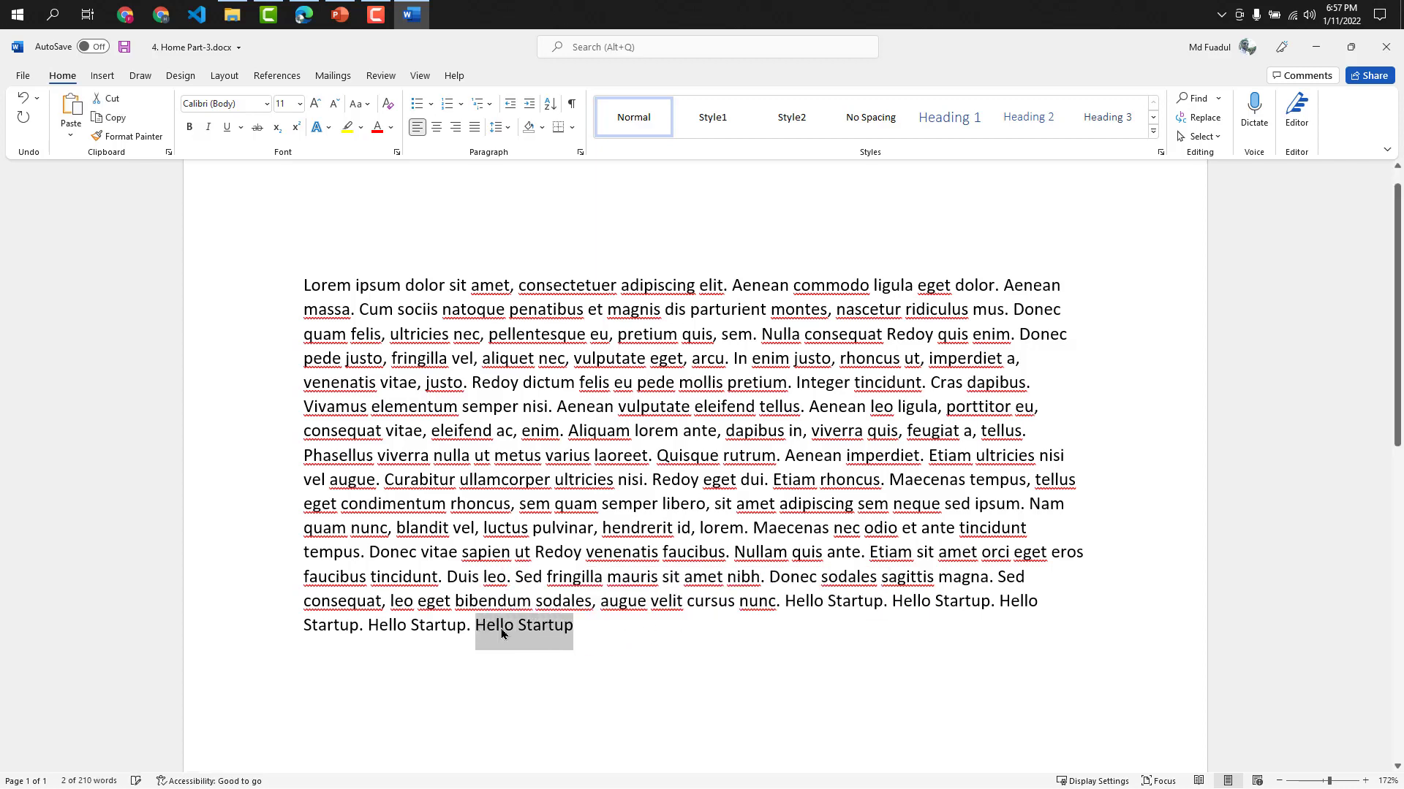
{"action": "left_click", "coordinate": [627, 623]}
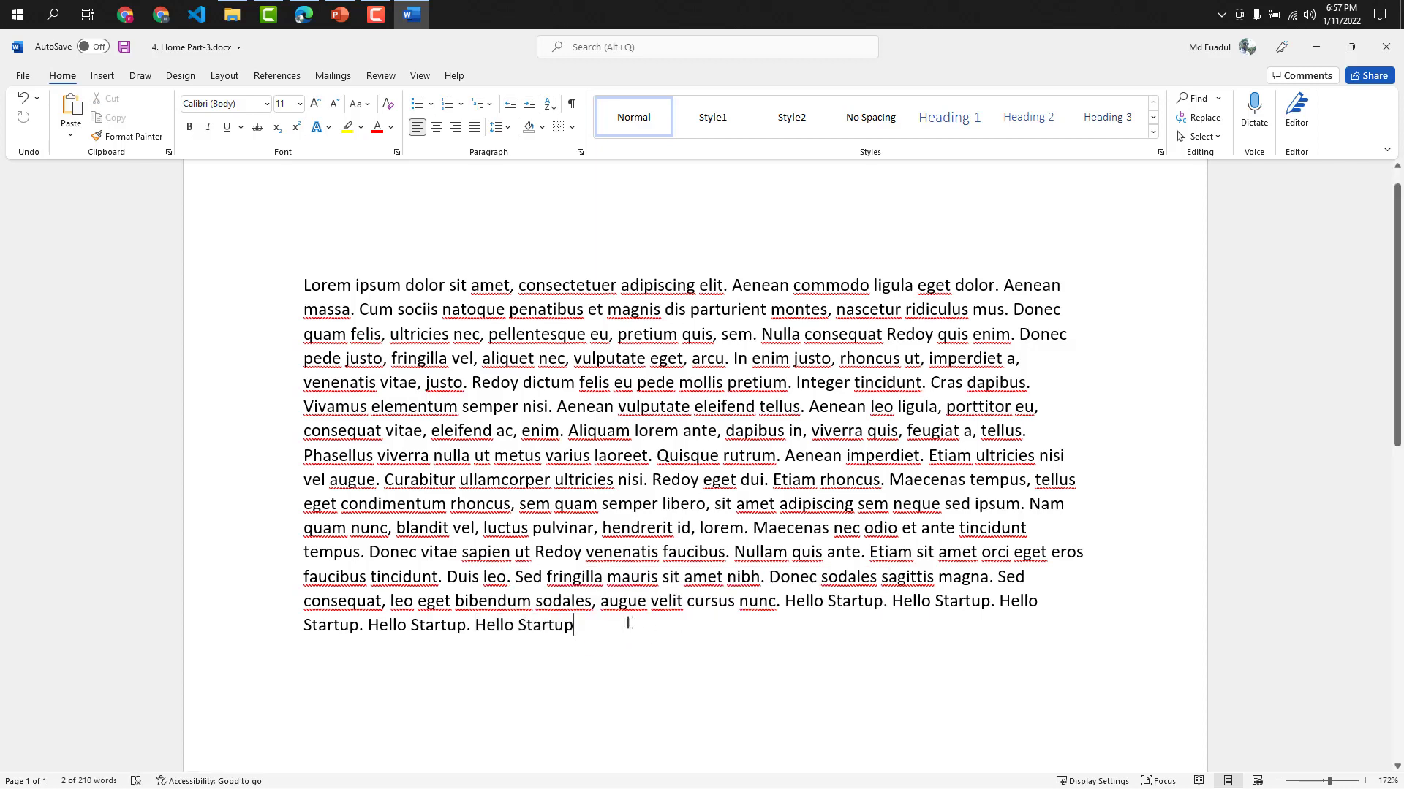
Step: Replace all five 'Hello Startup' occurrences with 'Hello', leaving the document at 205 words
{"action": "left_click", "coordinate": [1199, 118]}
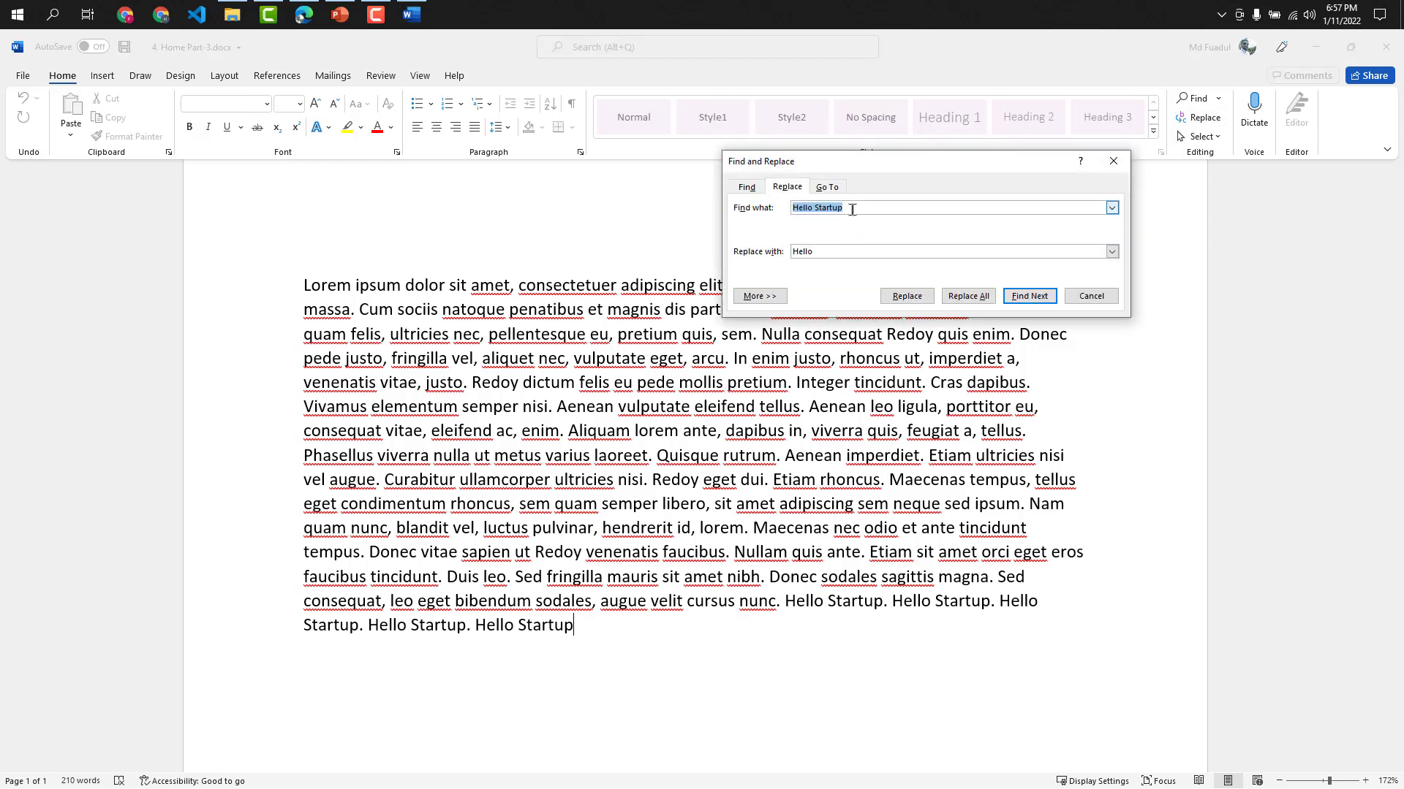
{"action": "left_click", "coordinate": [823, 251]}
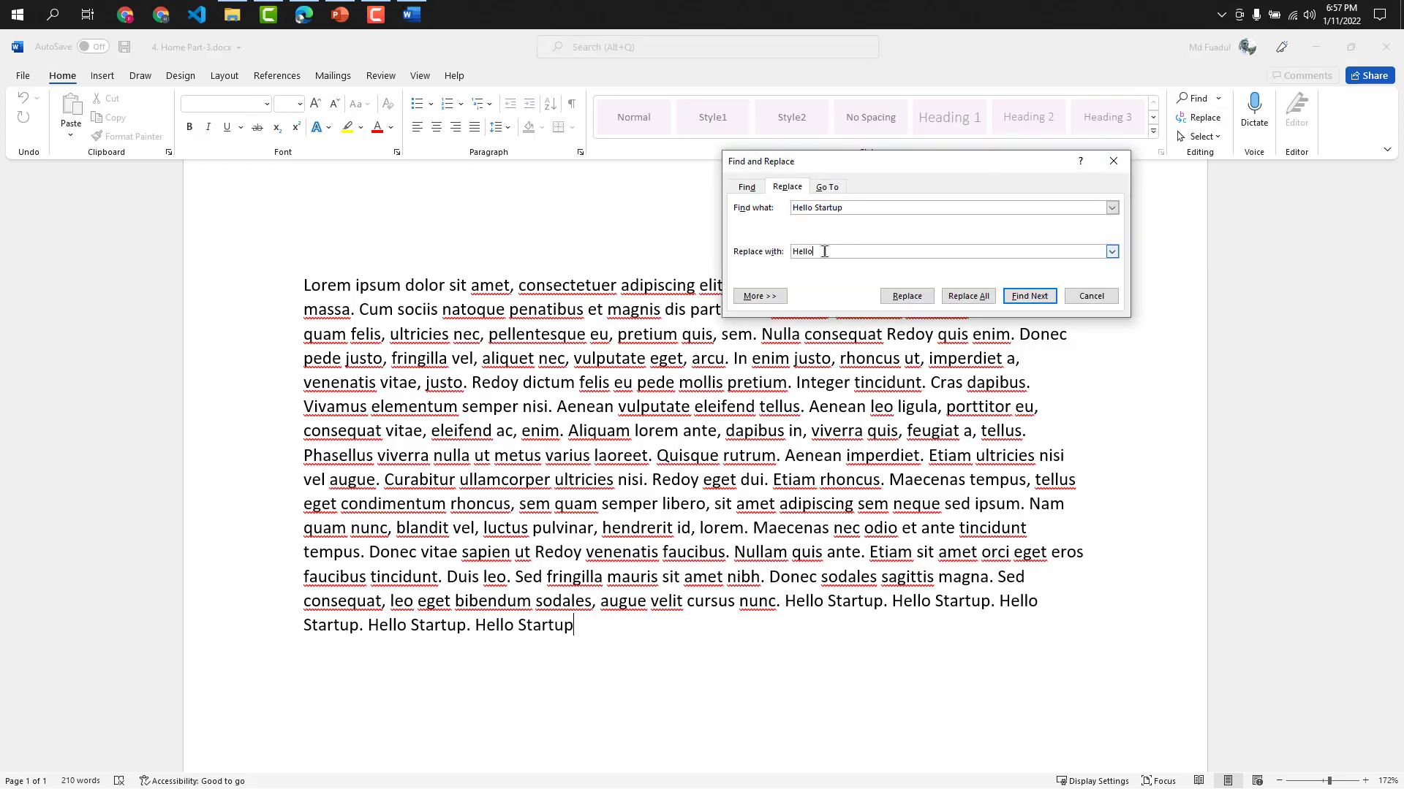
{"action": "left_click", "coordinate": [954, 303]}
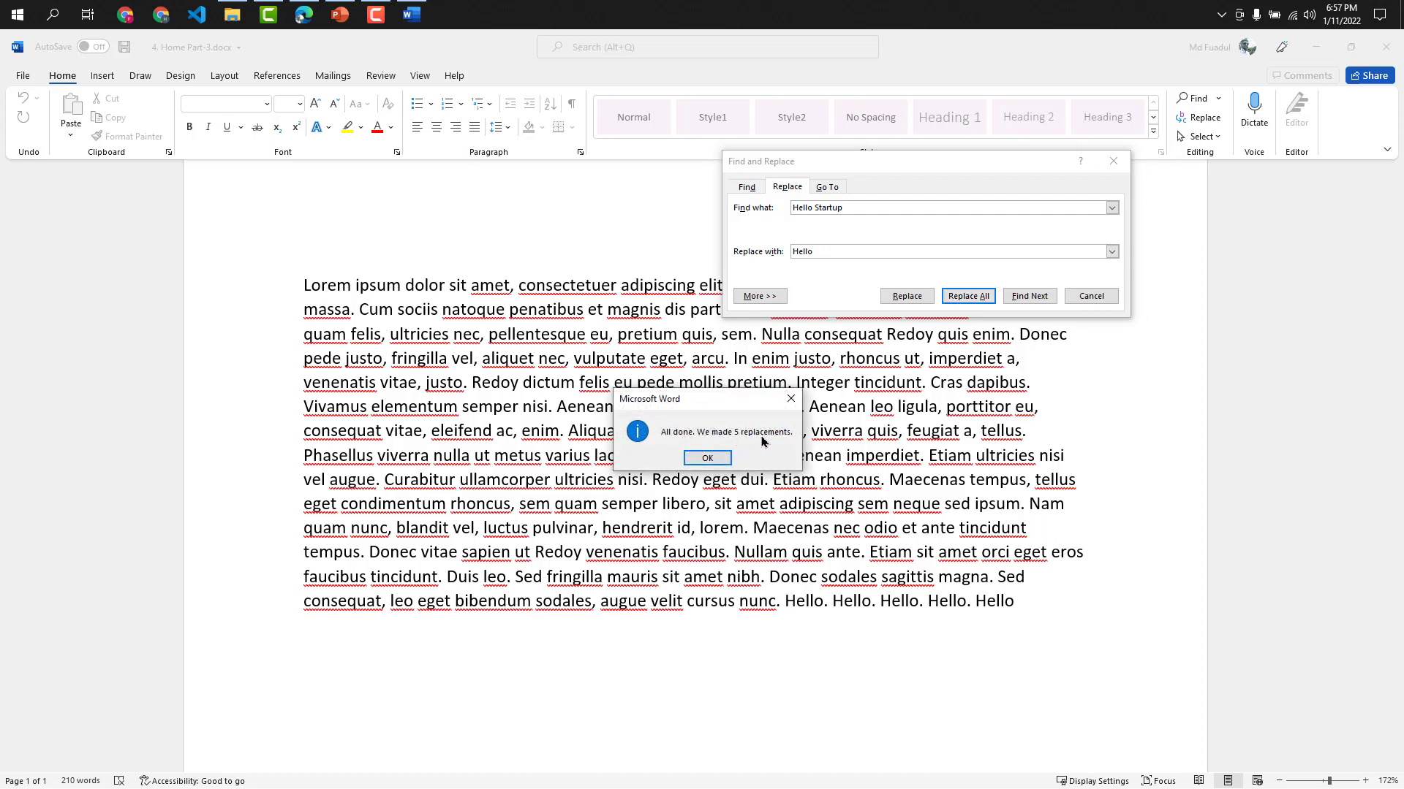
{"action": "left_click", "coordinate": [790, 398]}
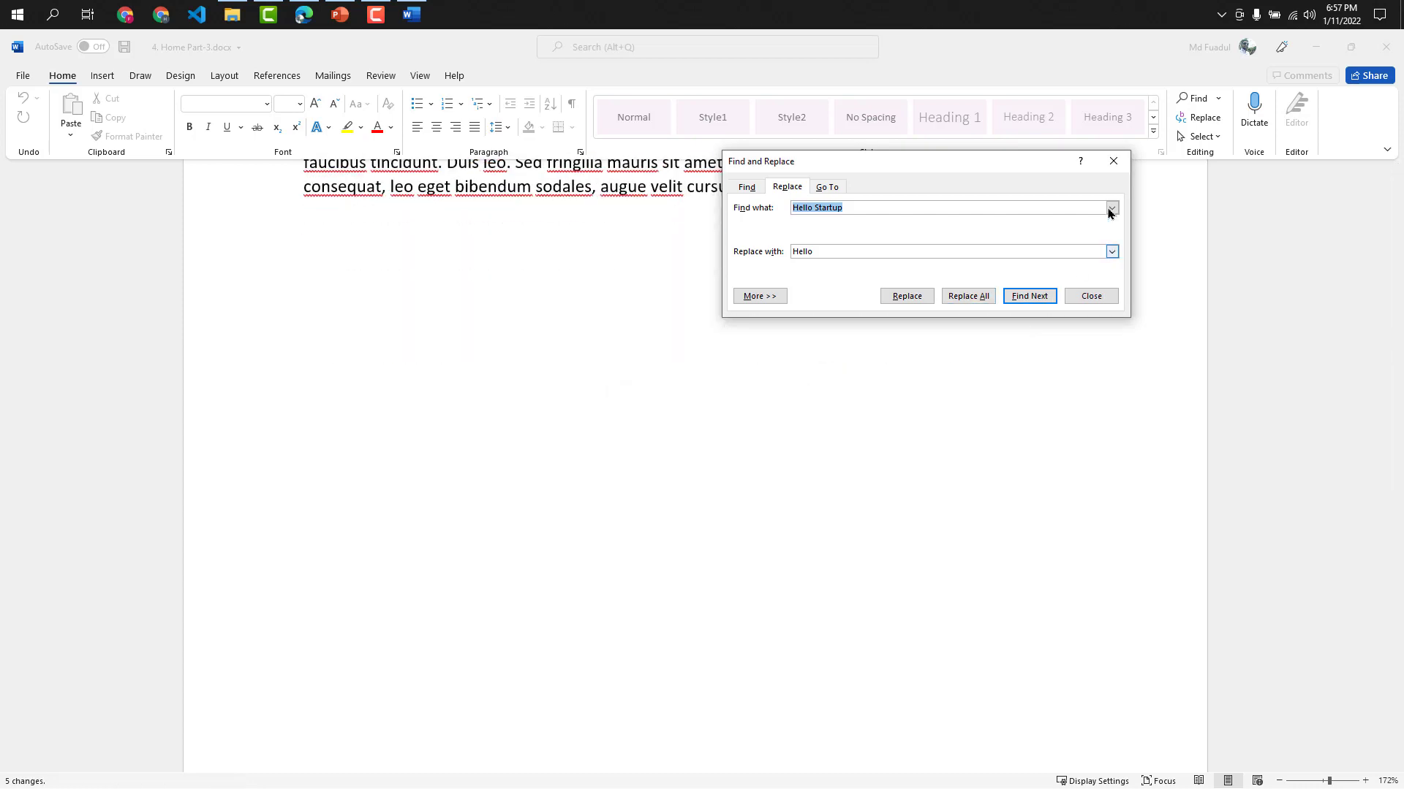
{"action": "left_click", "coordinate": [1113, 160]}
{"action": "scroll", "coordinate": [804, 395], "scroll_direction": "up", "scroll_amount": 1}
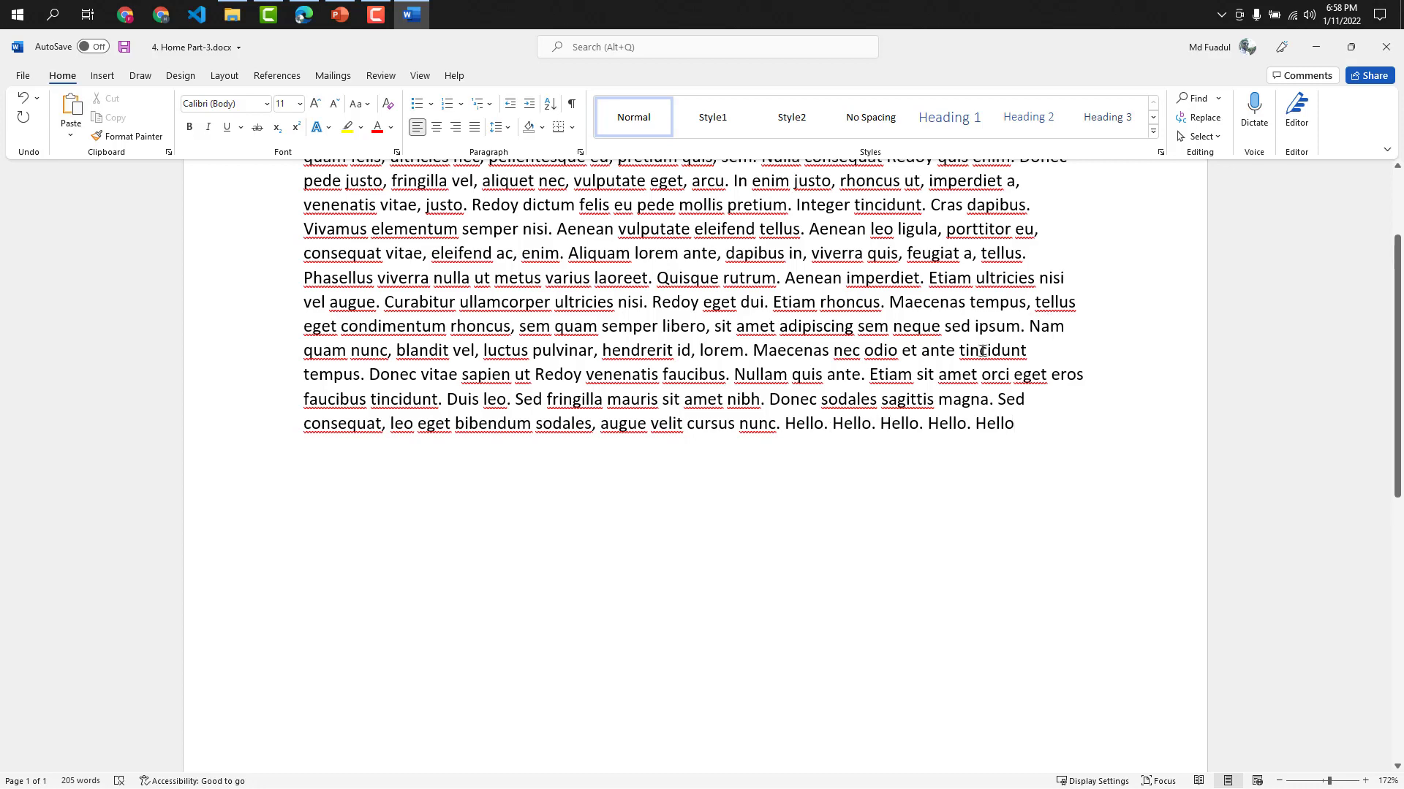
{"action": "scroll", "coordinate": [1043, 263], "scroll_direction": "up", "scroll_amount": 3}
{"action": "left_click", "coordinate": [1202, 136]}
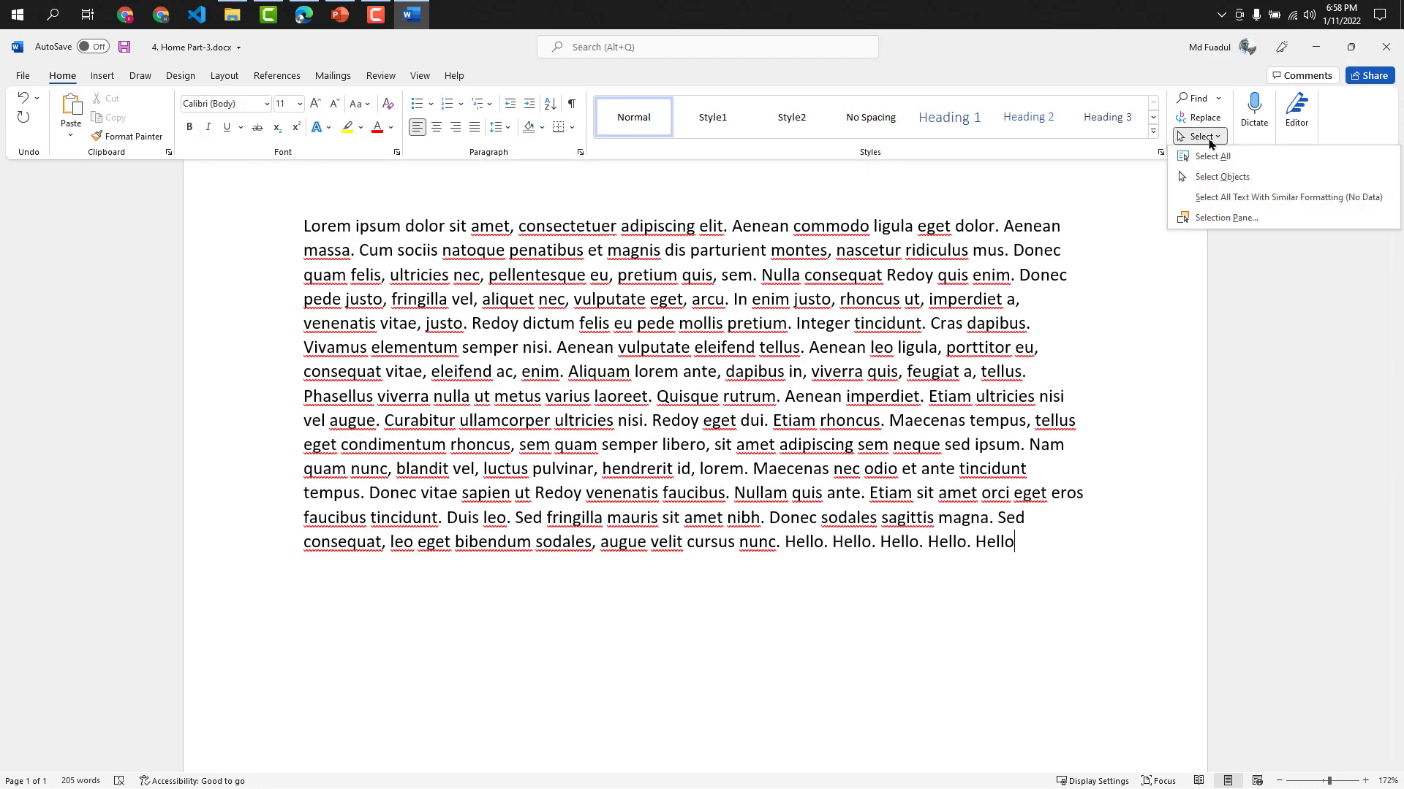
{"action": "left_click", "coordinate": [1208, 159]}
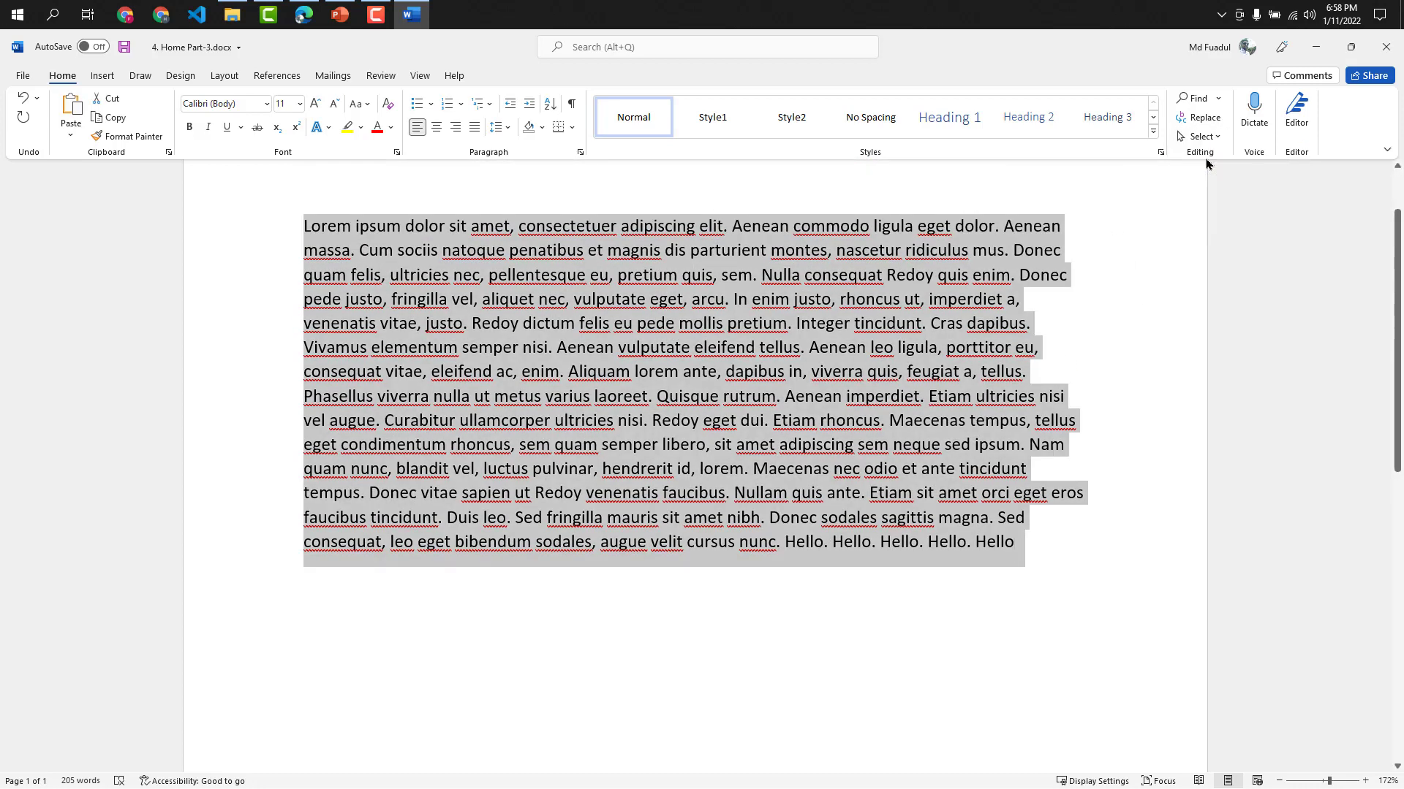
{"action": "left_click", "coordinate": [1199, 137]}
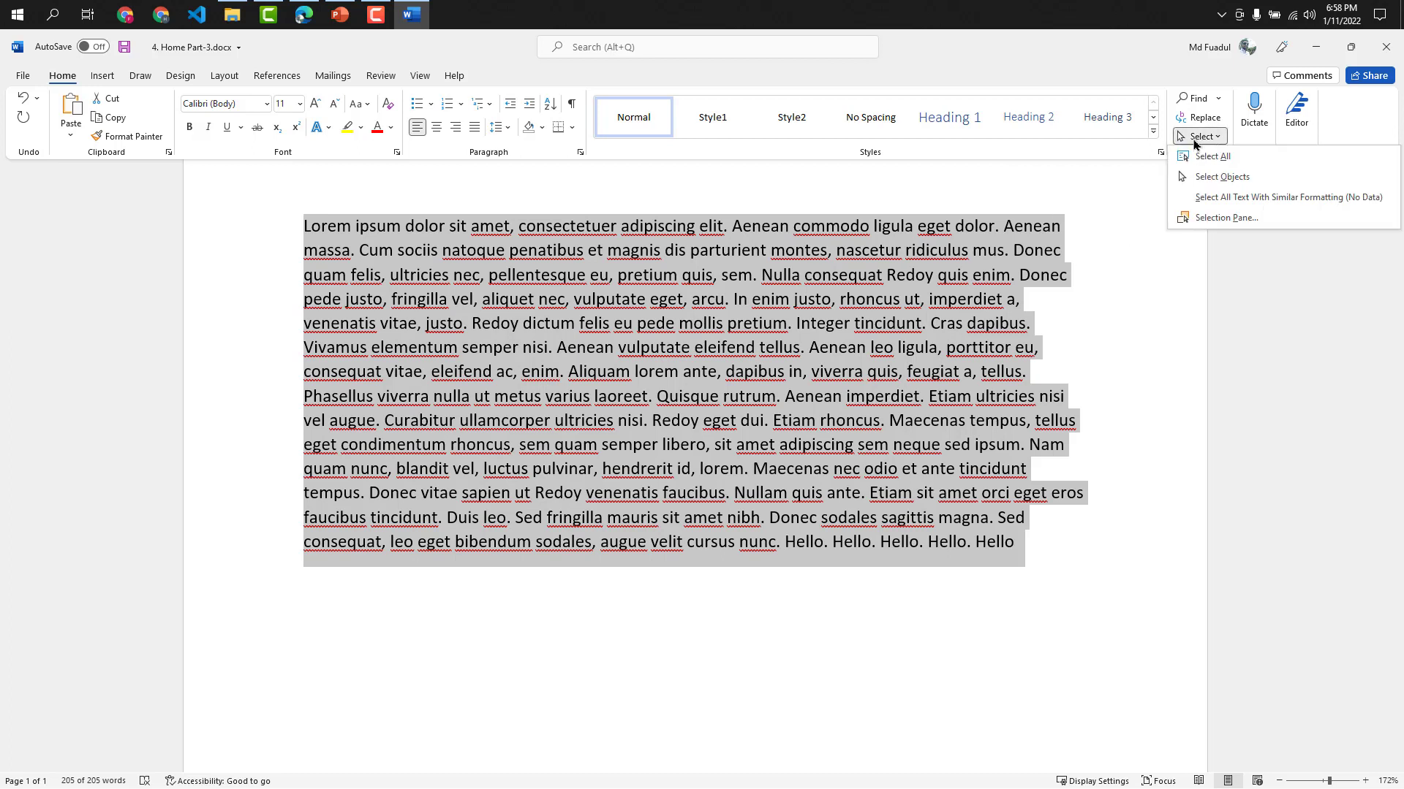
{"action": "left_click", "coordinate": [1196, 199]}
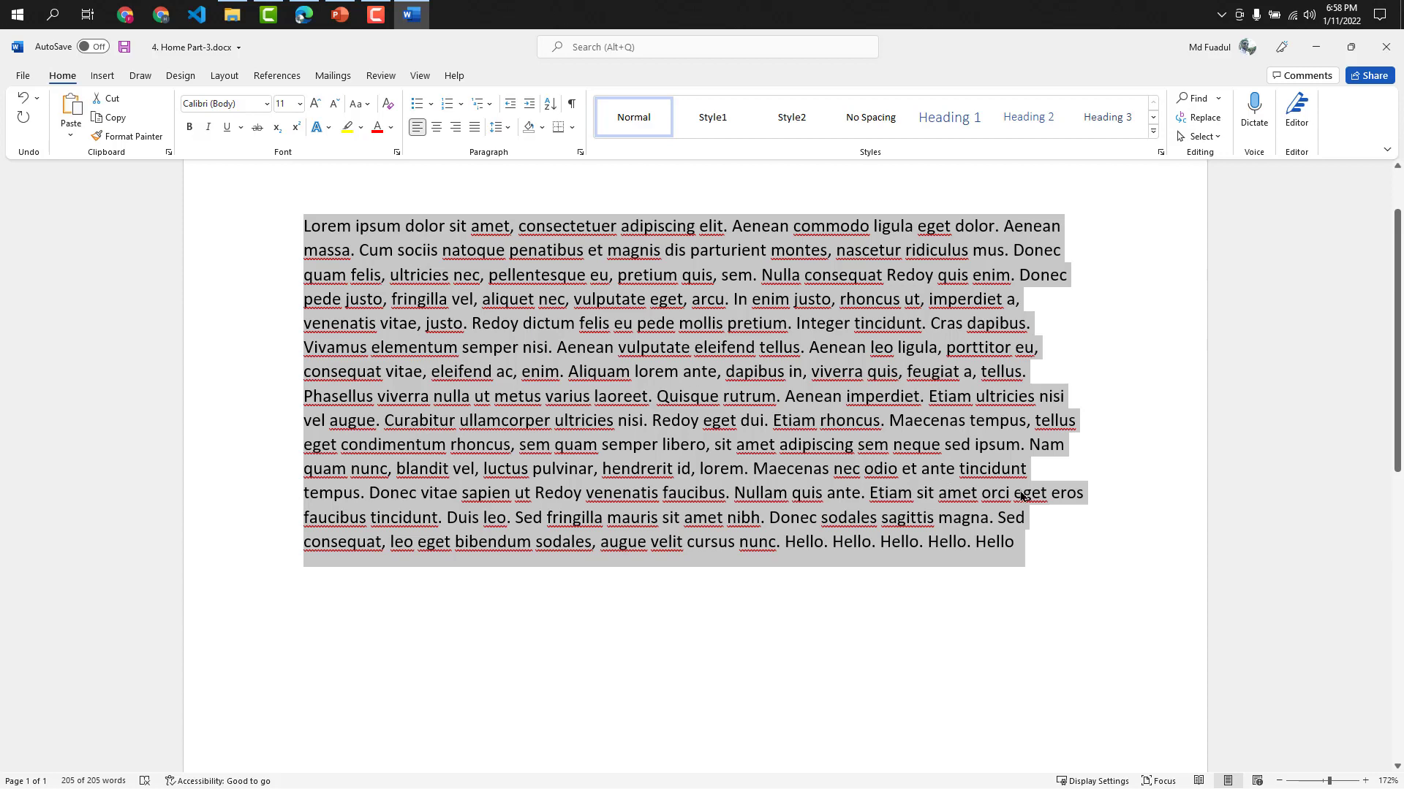
{"action": "left_click", "coordinate": [1193, 137]}
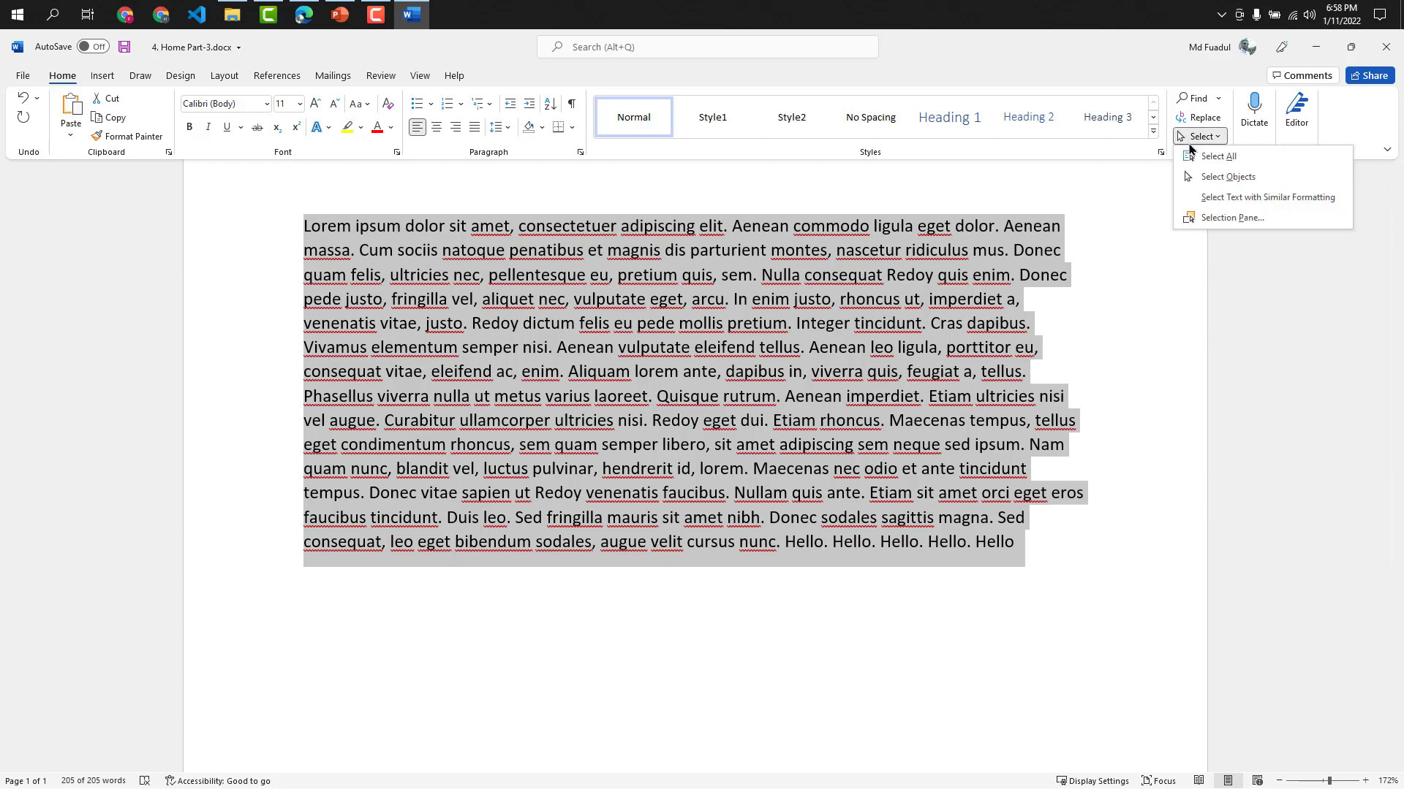
{"action": "left_click", "coordinate": [1213, 218]}
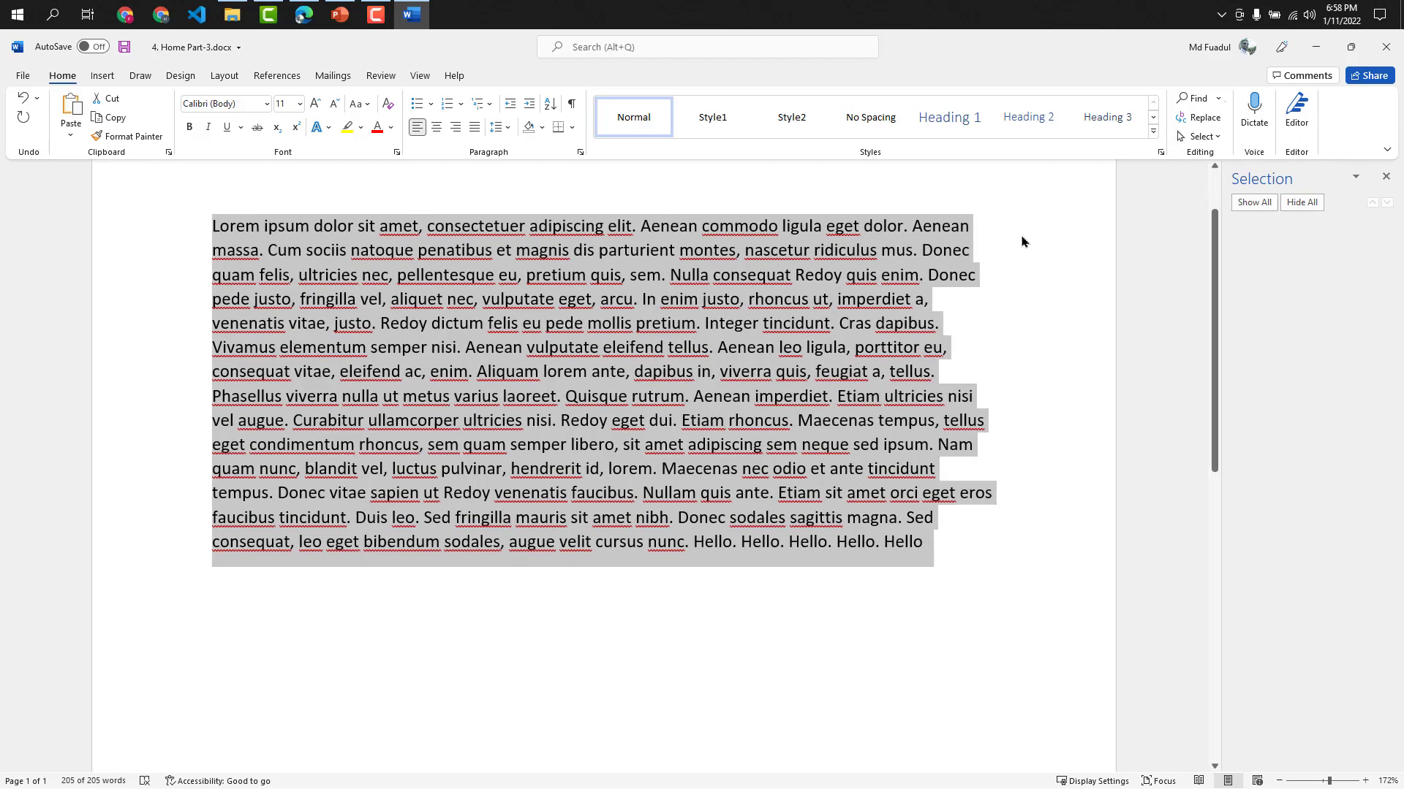
{"action": "left_click", "coordinate": [856, 329]}
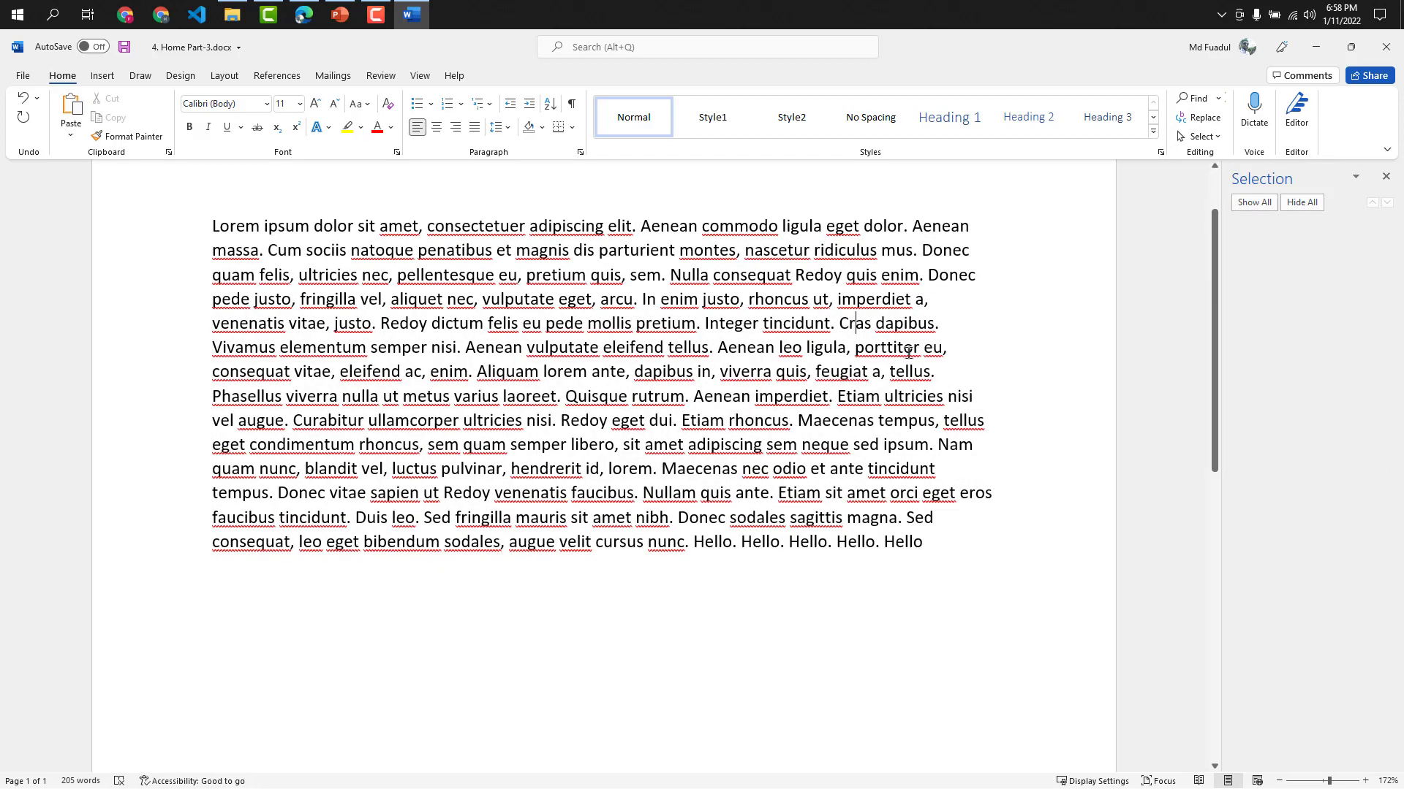
{"action": "left_click_drag", "start_coordinate": [908, 351], "coordinate": [780, 350]}
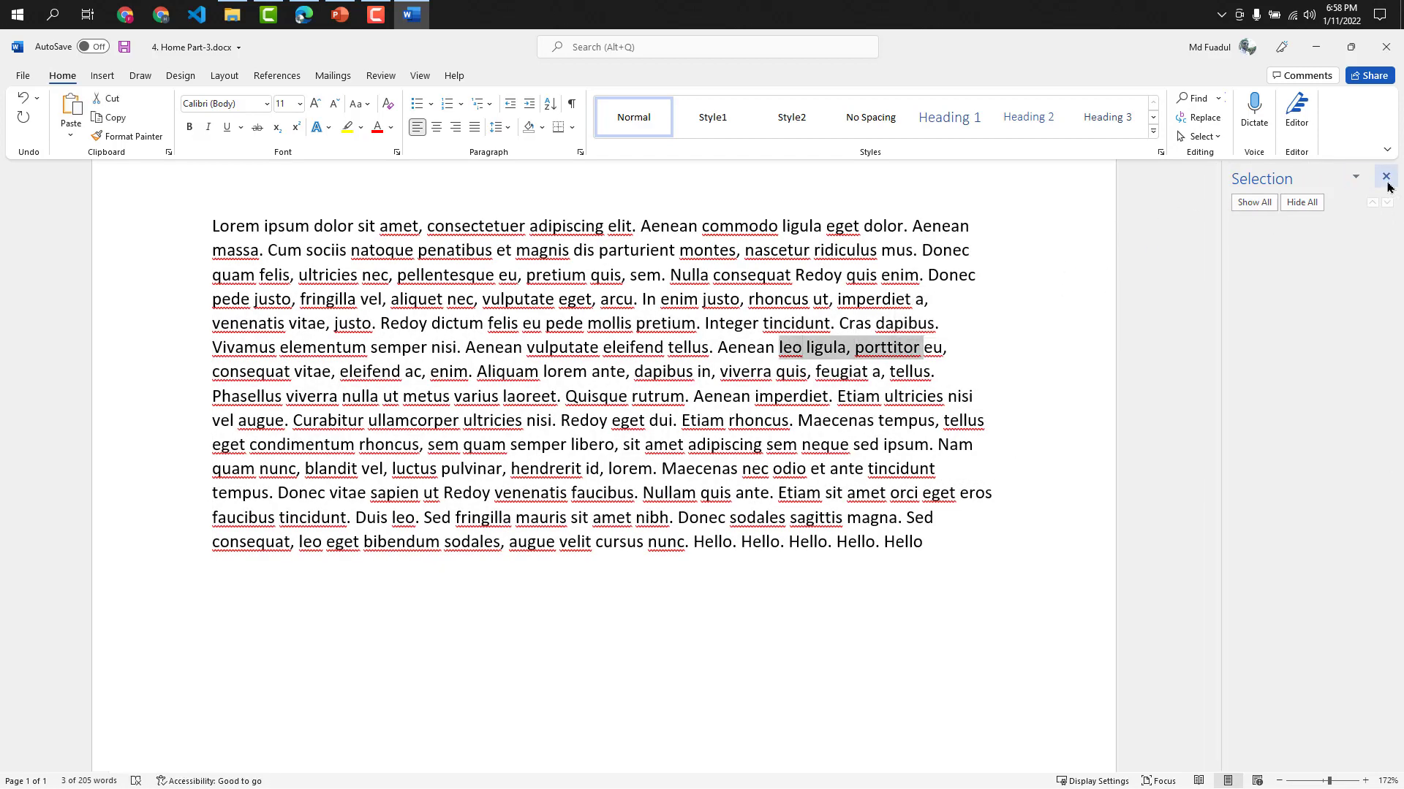
{"action": "left_click", "coordinate": [1386, 177]}
{"action": "left_click", "coordinate": [1199, 136]}
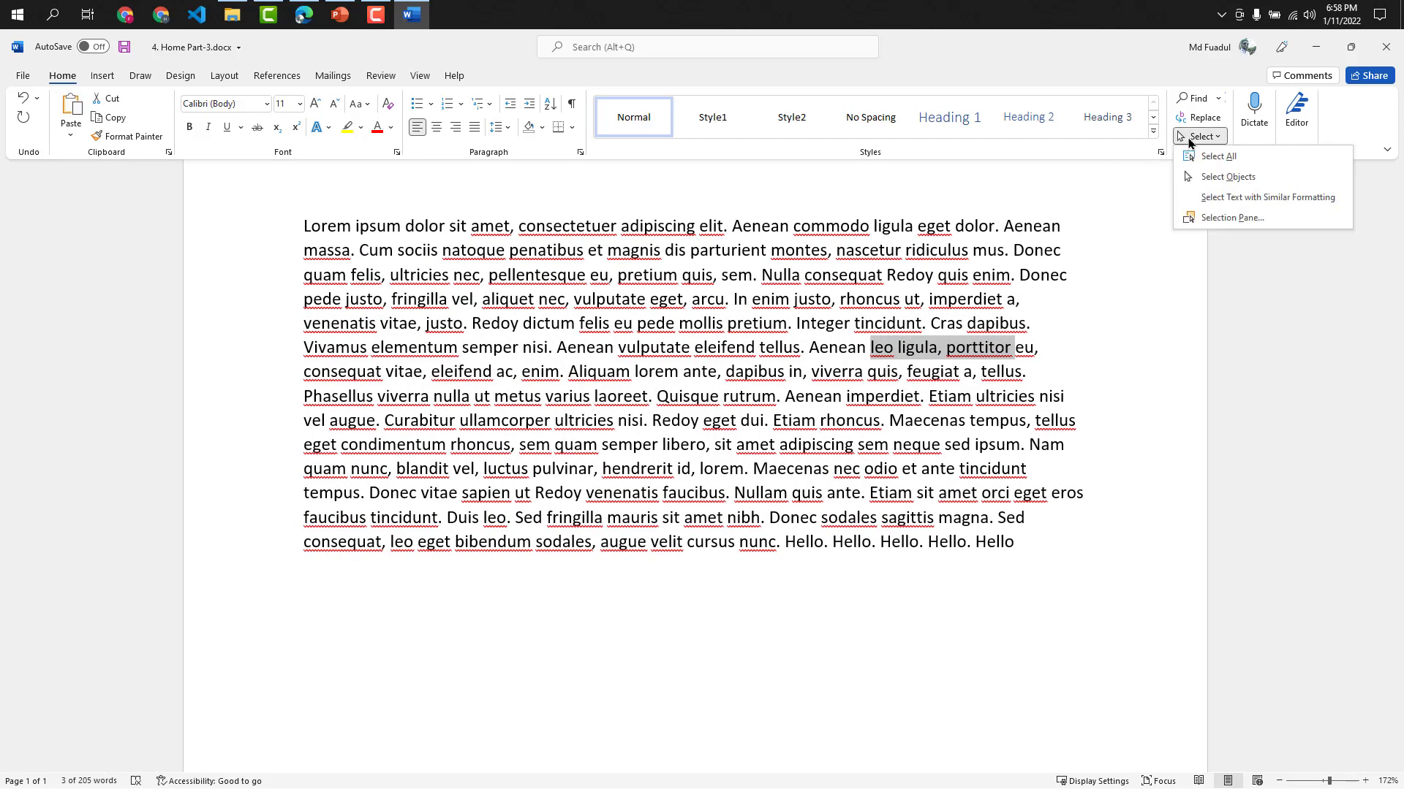
{"action": "left_click", "coordinate": [1075, 293]}
{"action": "left_click", "coordinate": [1066, 317]}
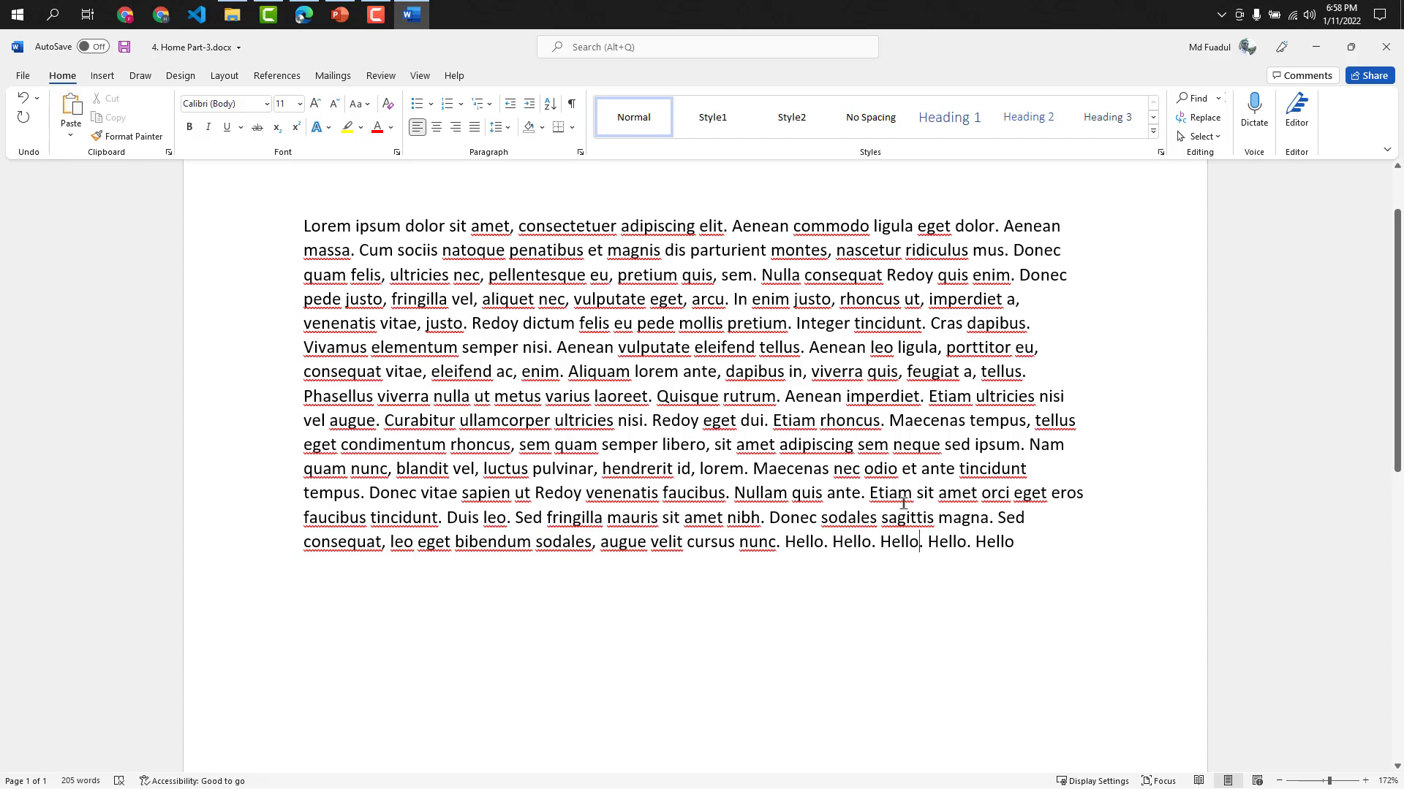
{"action": "left_click", "coordinate": [1219, 98]}
{"action": "left_click", "coordinate": [1195, 207]}
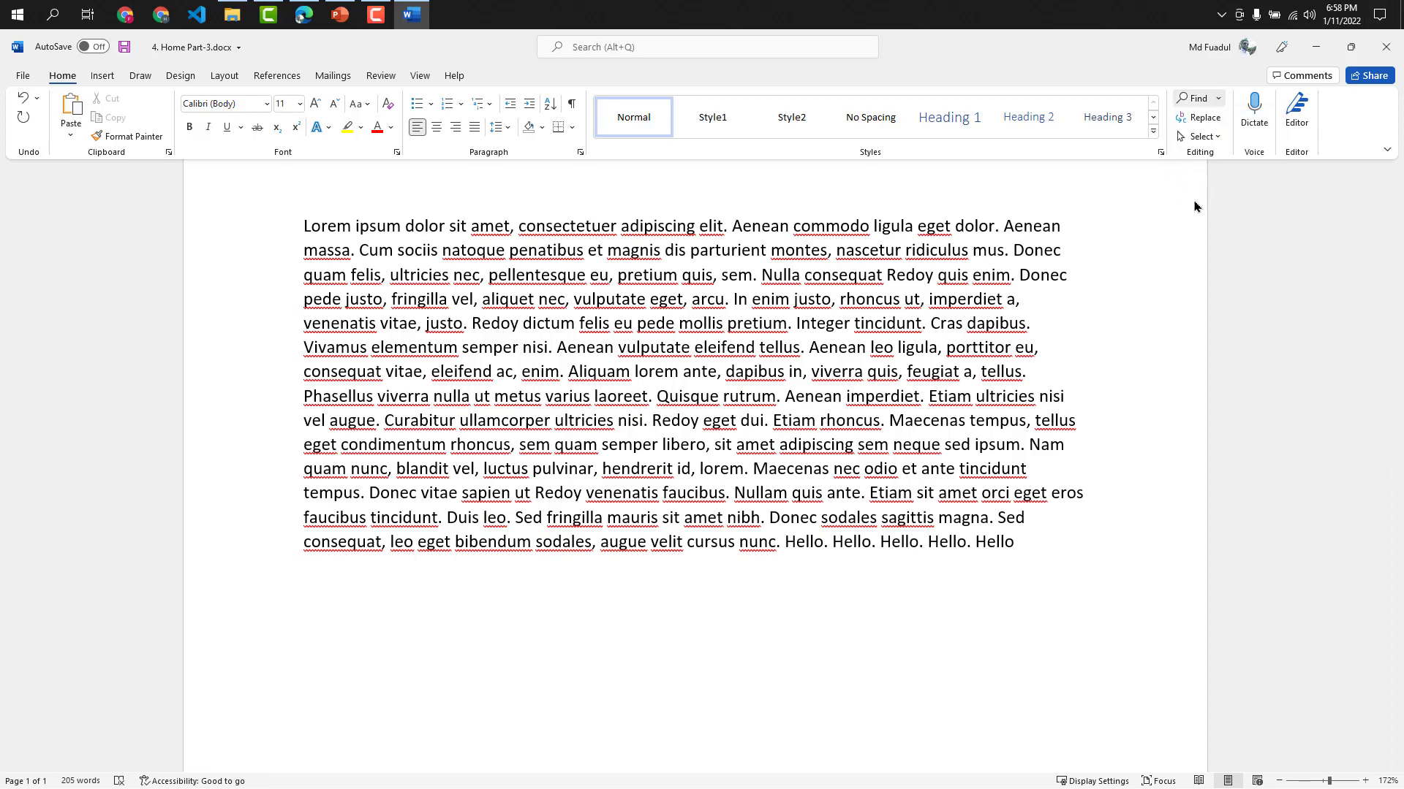
{"action": "left_click", "coordinate": [1200, 117]}
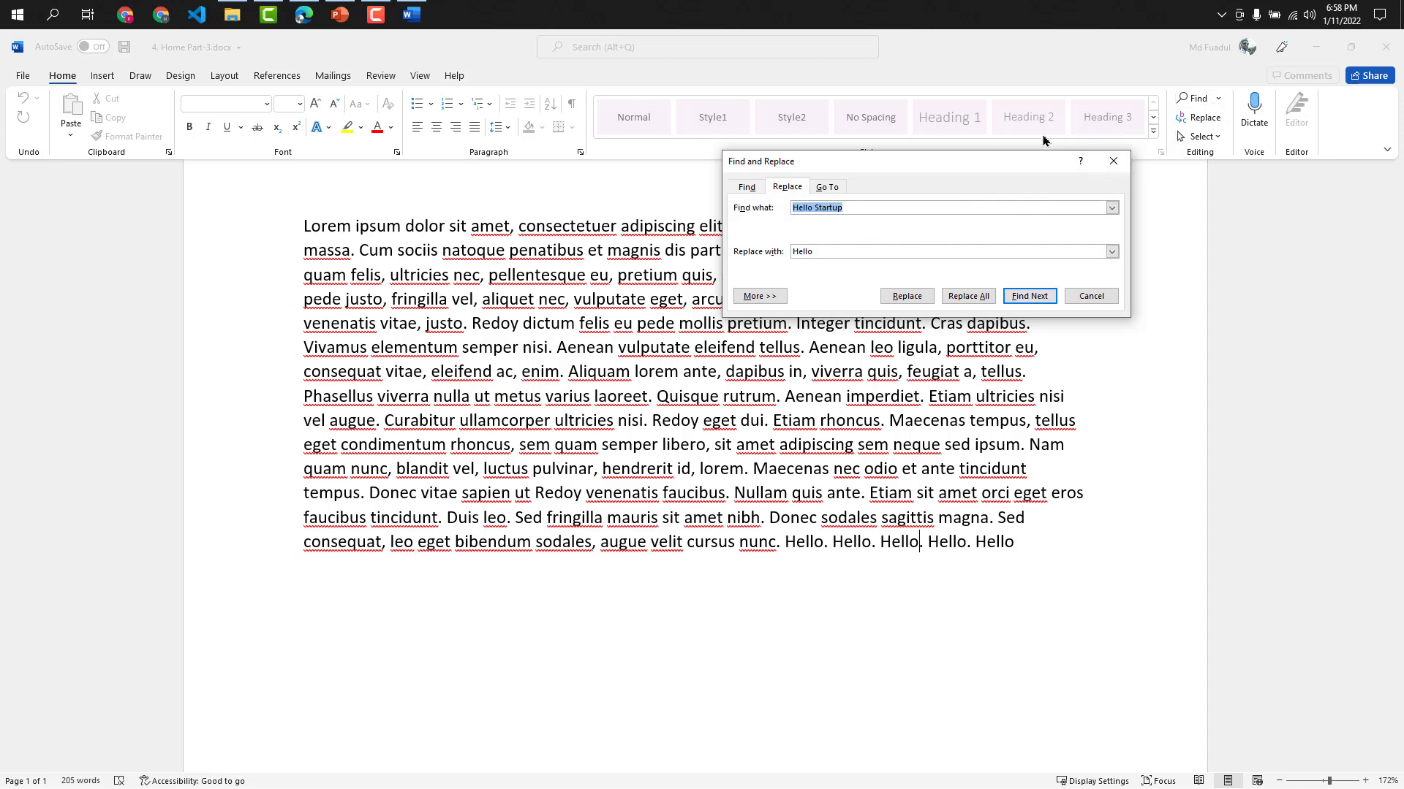
{"action": "left_click", "coordinate": [745, 187]}
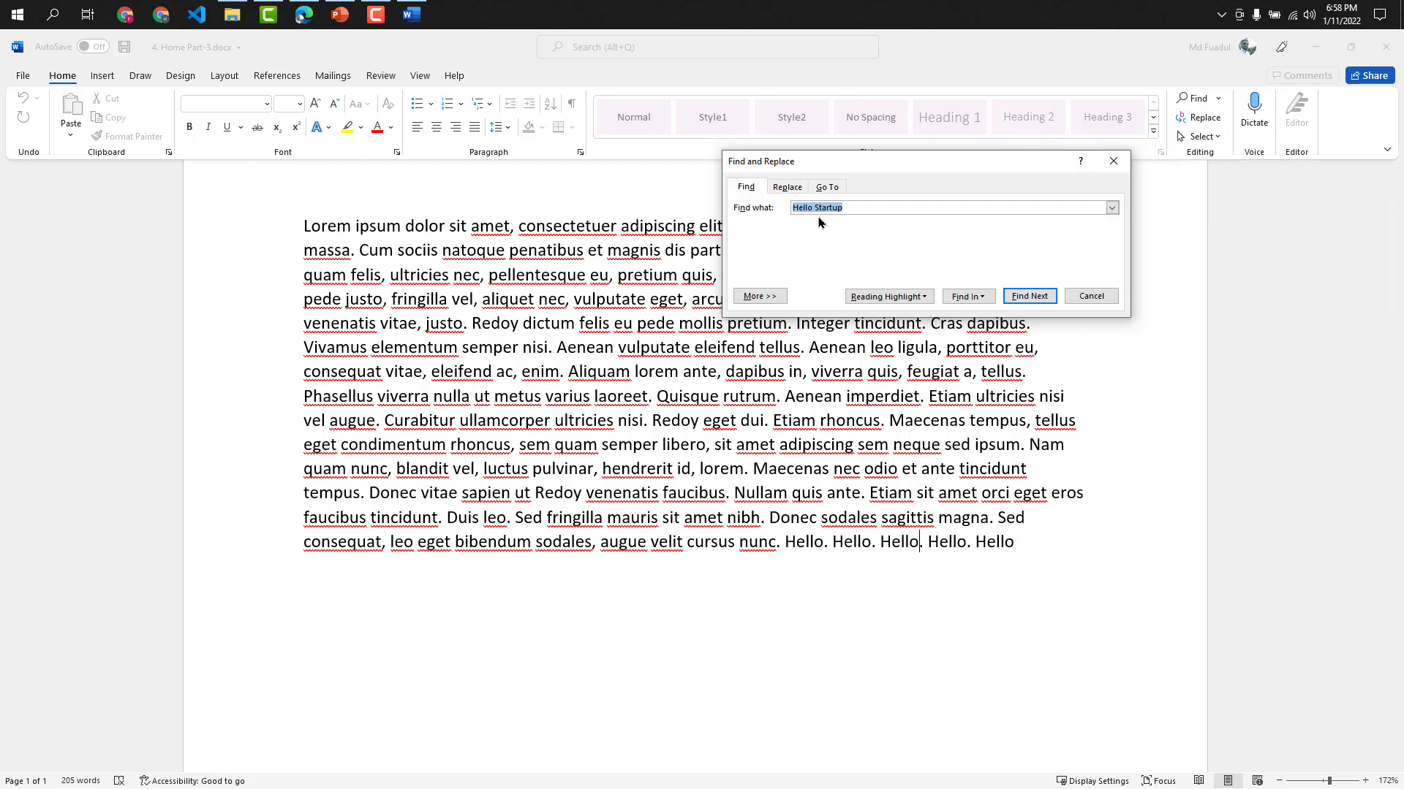
{"action": "left_click", "coordinate": [786, 187]}
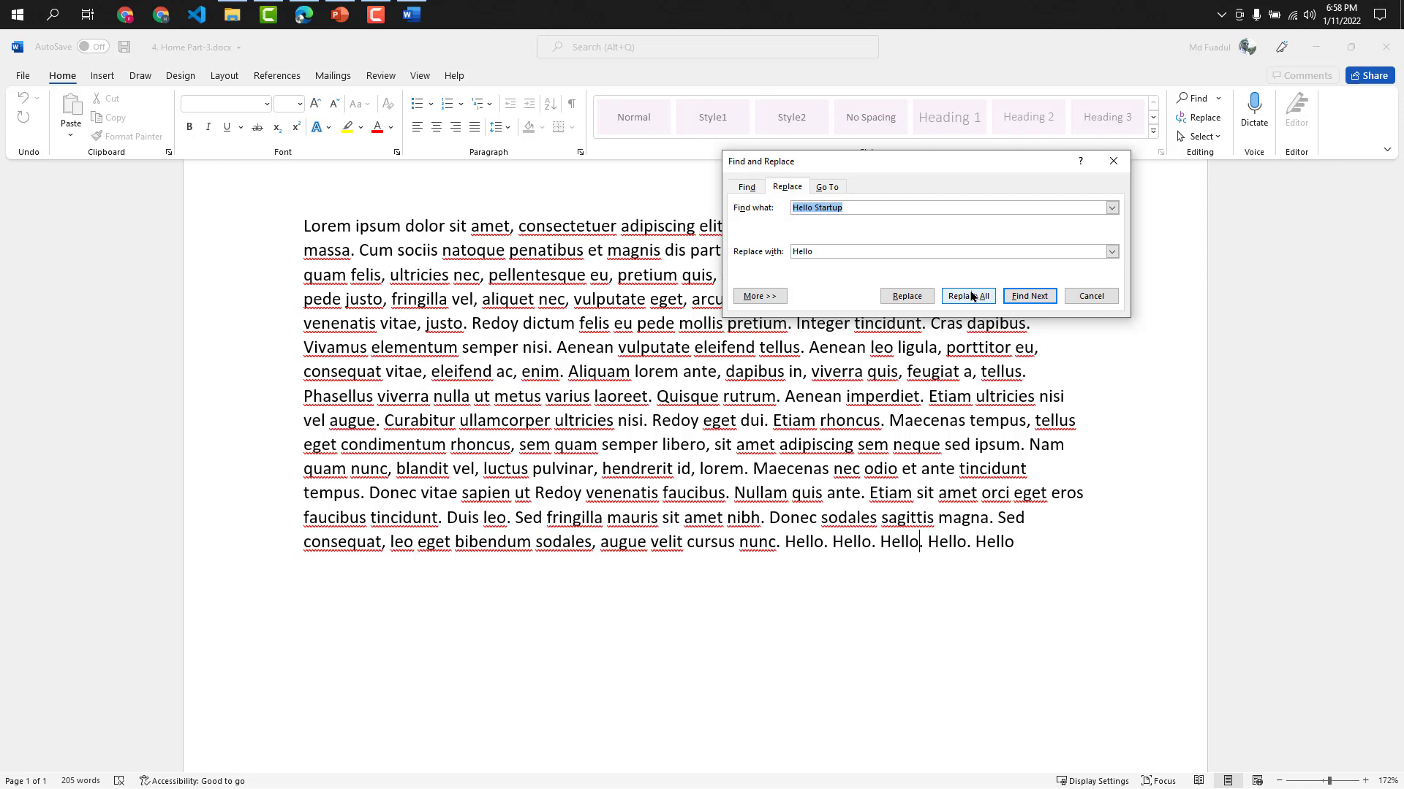
{"action": "left_click", "coordinate": [1112, 209]}
{"action": "left_click", "coordinate": [903, 221]}
{"action": "left_click", "coordinate": [839, 191]}
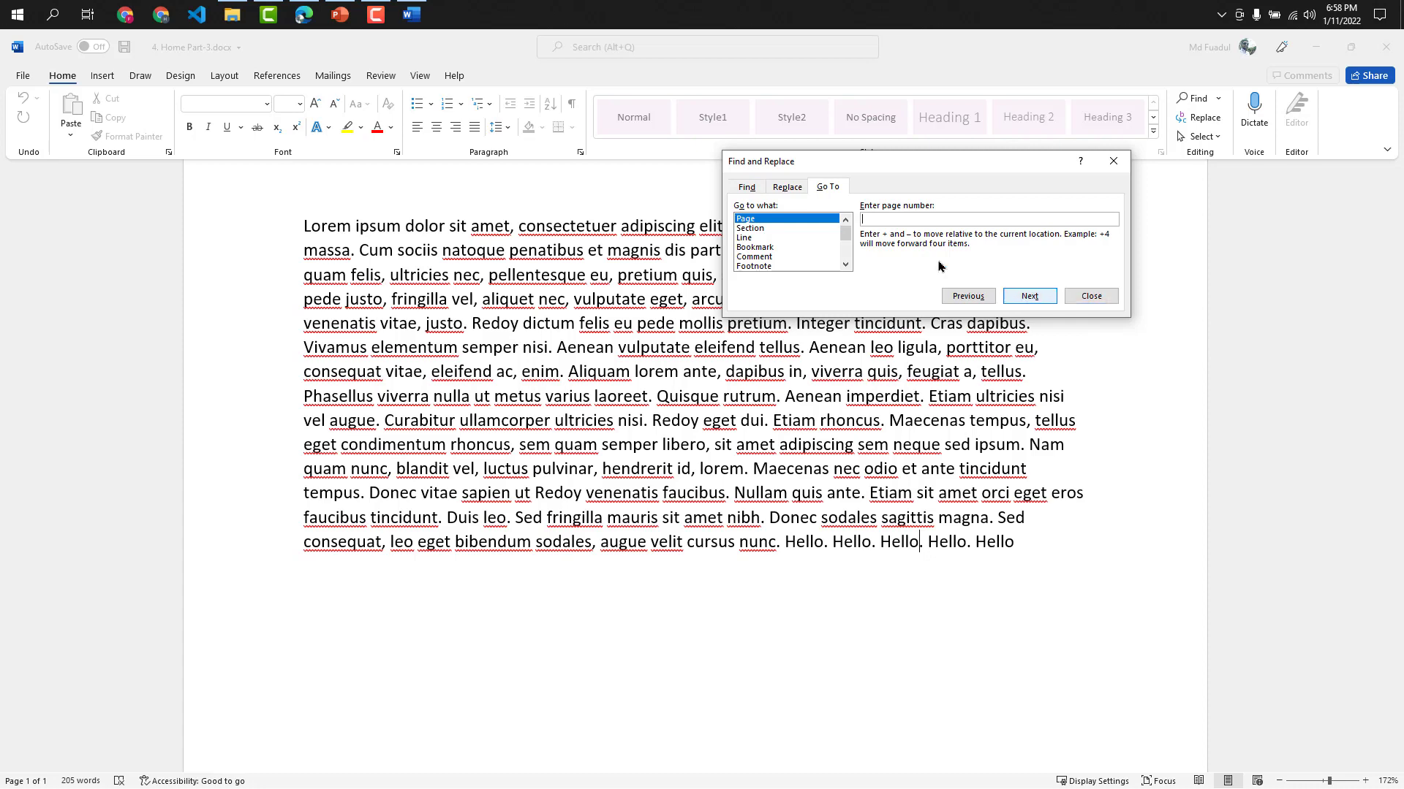
{"action": "left_click", "coordinate": [1087, 294]}
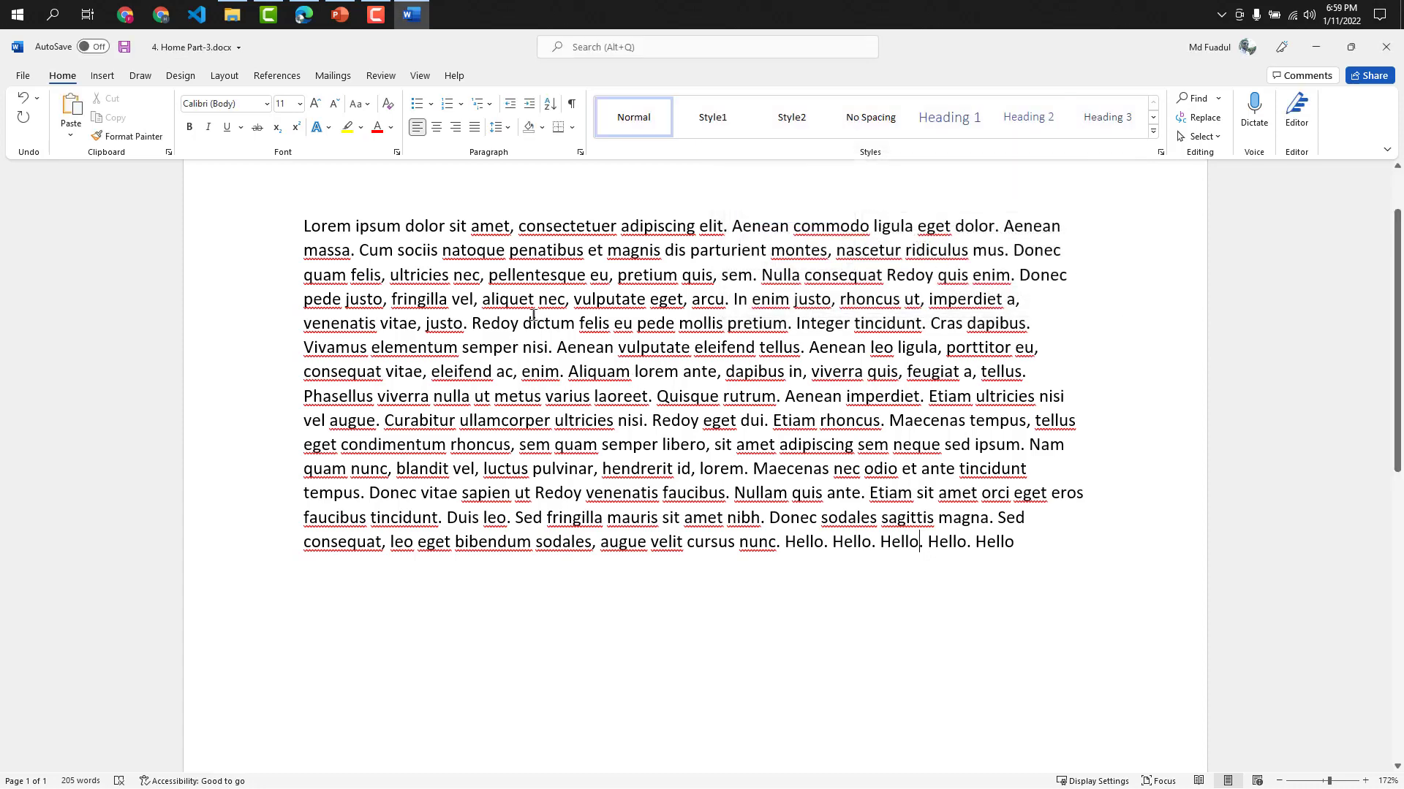
Step: Run MS Word.pptx as a slide show from slide 5, 'Insert Part - 01'
{"action": "left_click", "coordinate": [340, 14]}
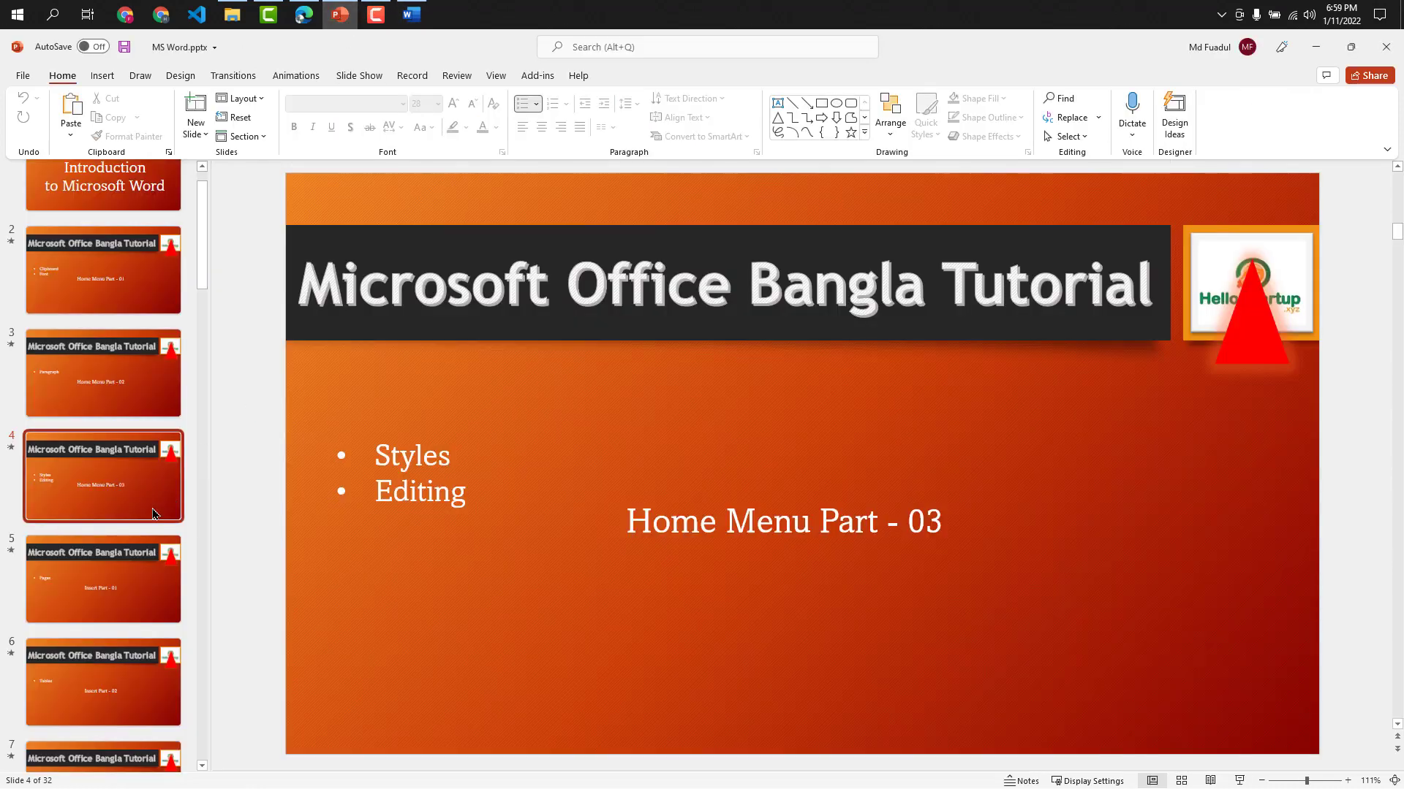
{"action": "key", "text": "Down"}
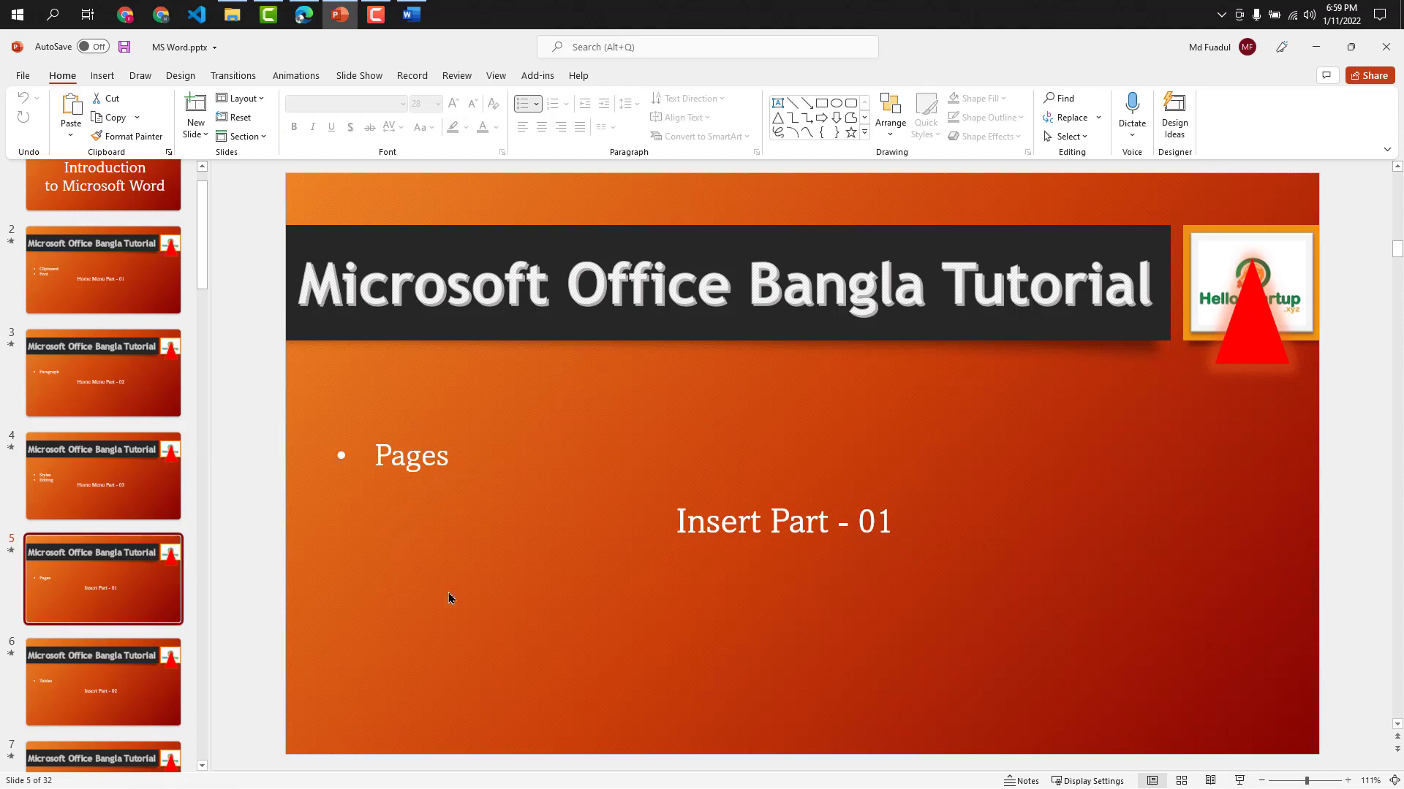
{"action": "left_click", "coordinate": [1242, 781]}
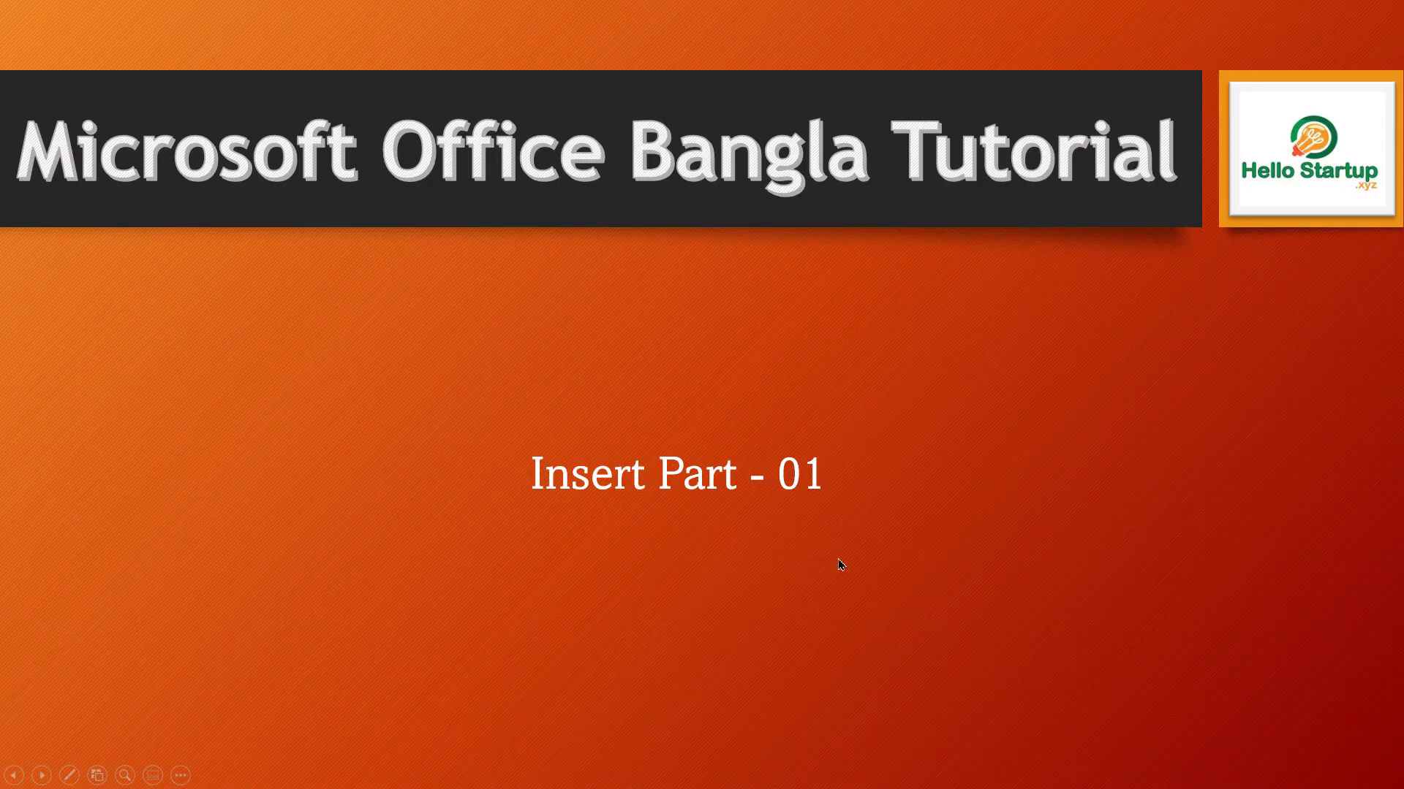